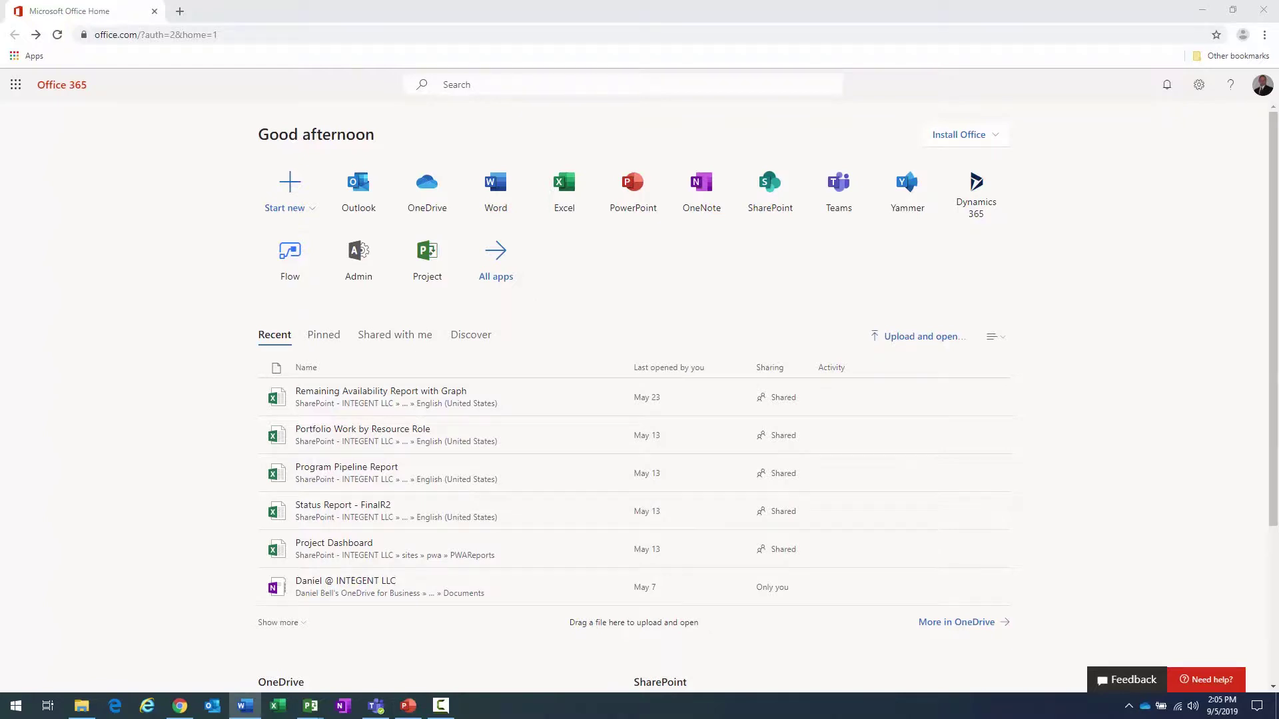
# Step: Launch Project for the web from the Office 365 All apps list
pyautogui.click(15, 89)
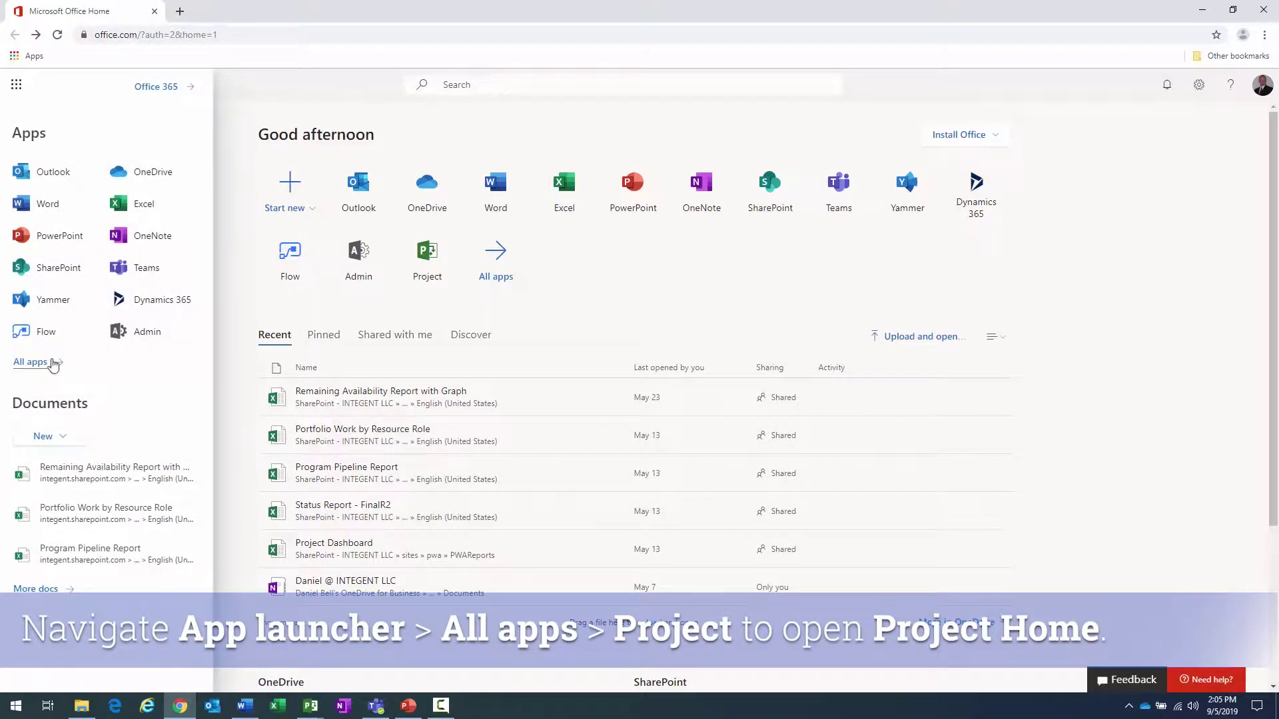
pyautogui.click(35, 365)
pyautogui.scroll(-3, 112, 338)
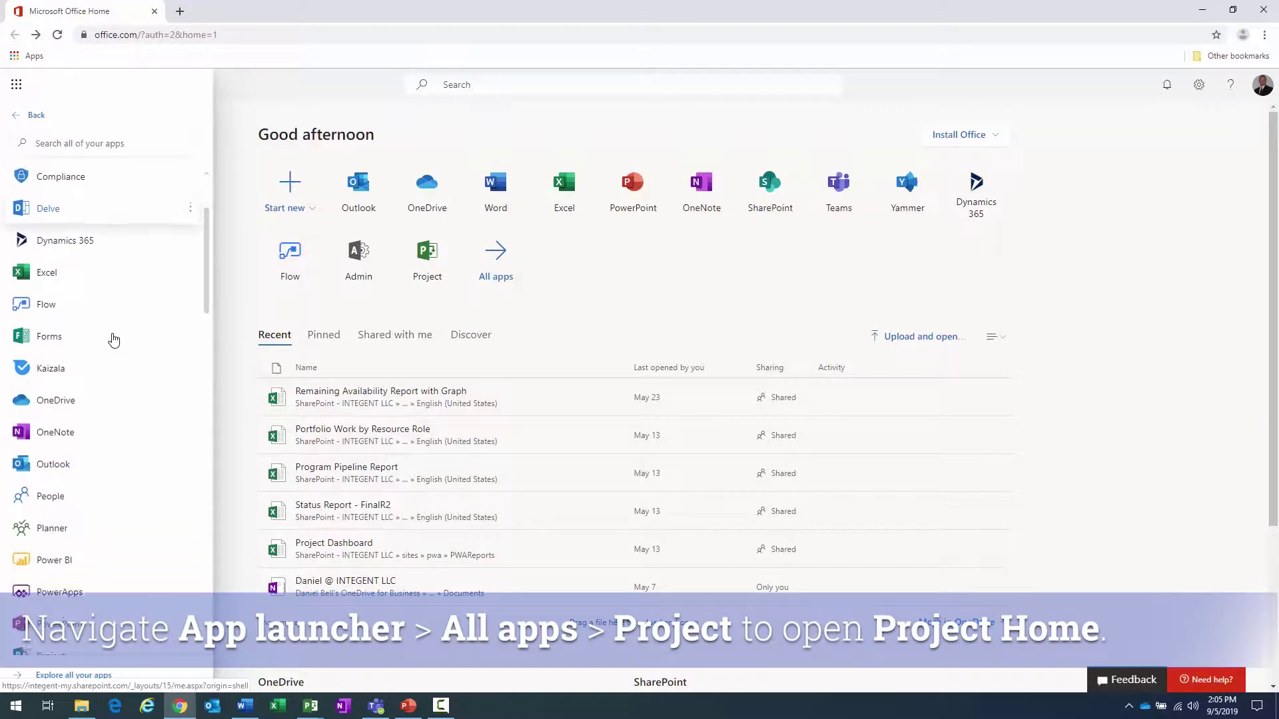
pyautogui.scroll(-4, 113, 341)
pyautogui.scroll(1, 111, 337)
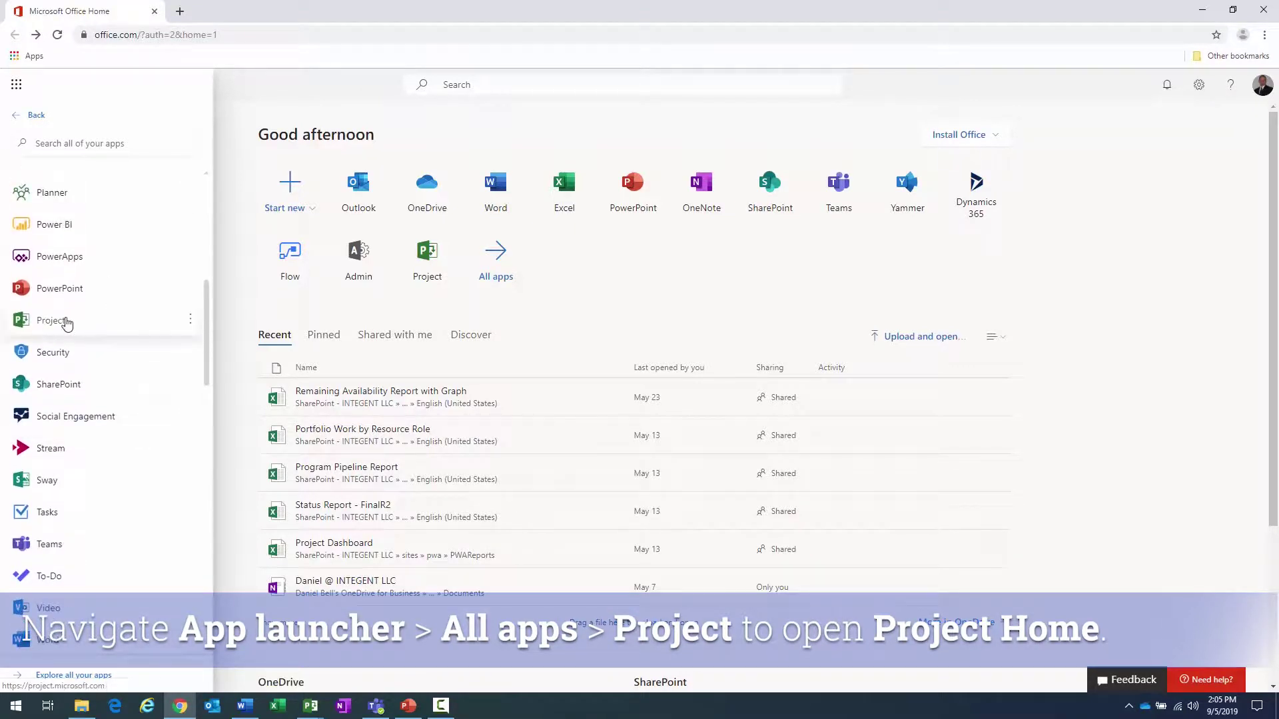
pyautogui.click(58, 321)
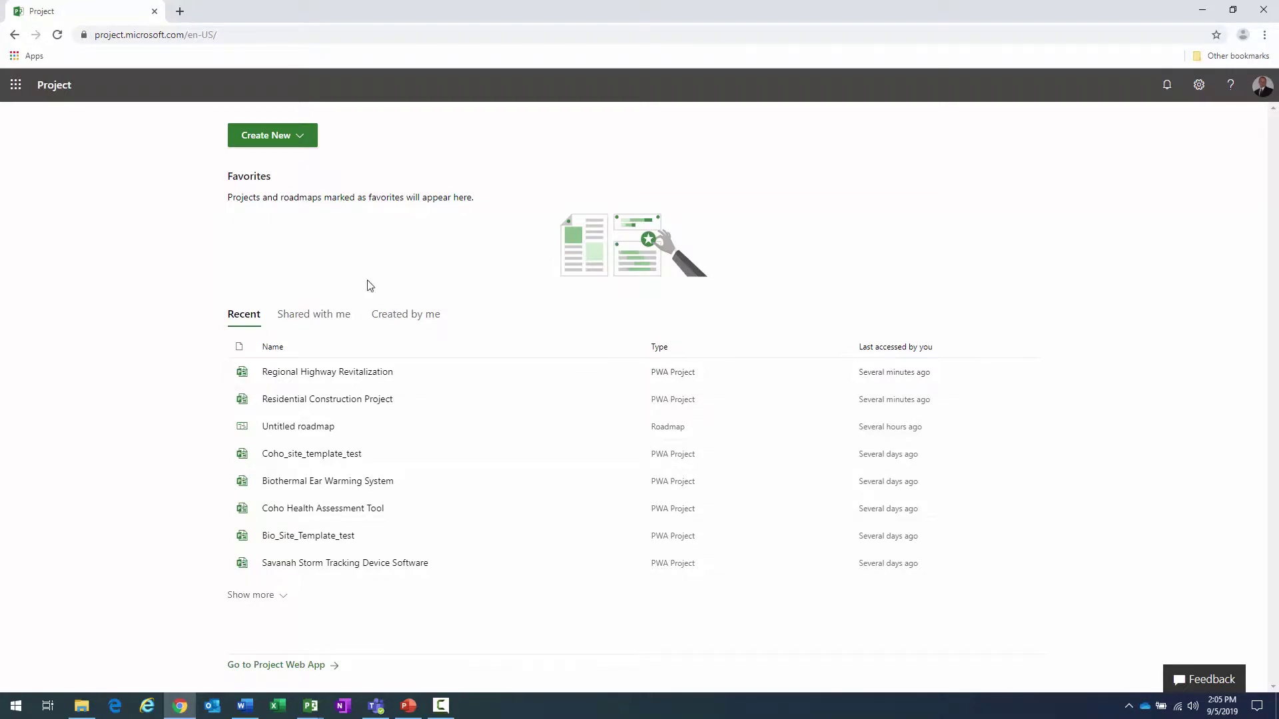
# Step: Create a new roadmap and rename it 'Construction Initiative'
pyautogui.click(287, 140)
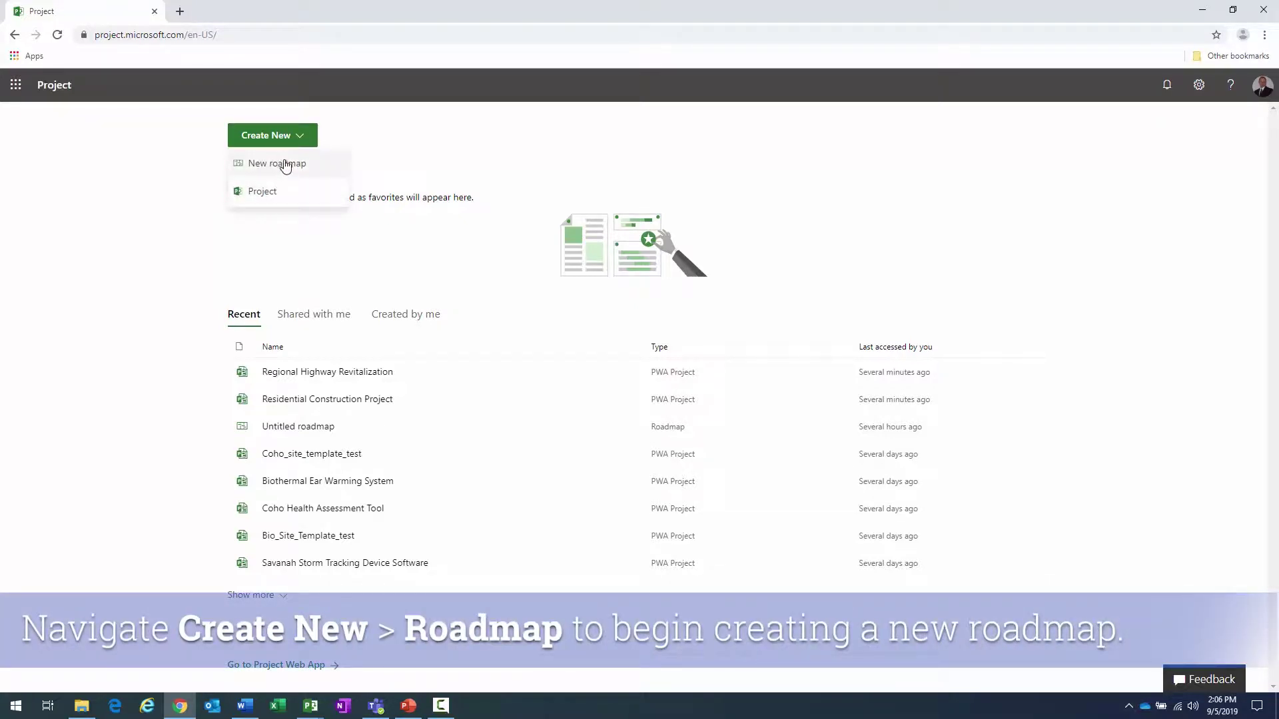
pyautogui.click(285, 166)
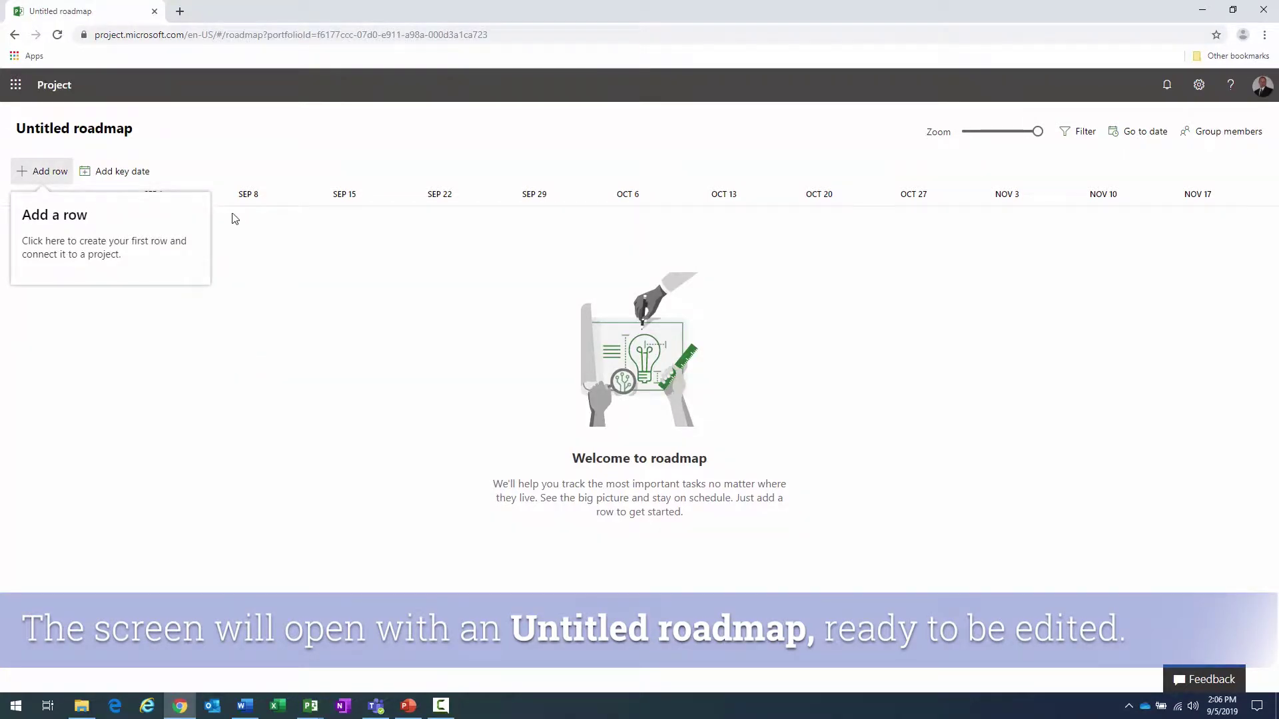
pyautogui.click(73, 133)
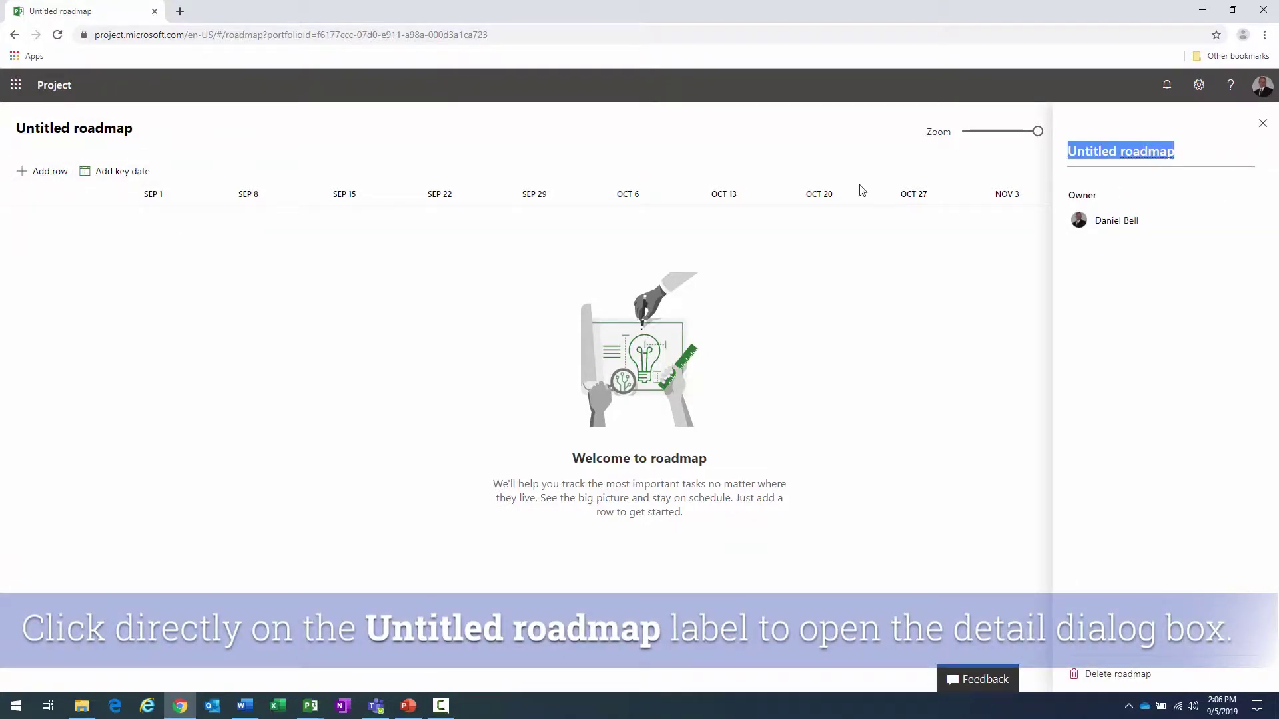
pyautogui.click(1151, 151)
pyautogui.tripleClick(1152, 151)
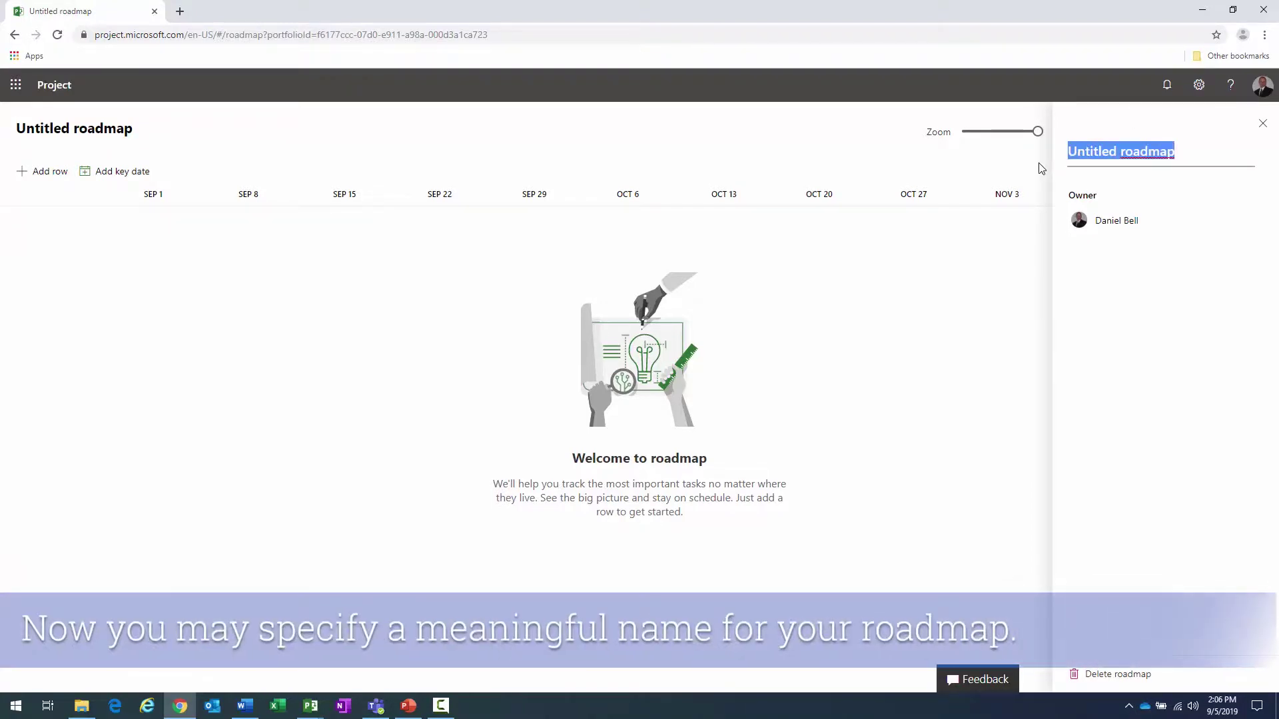
pyautogui.write('Consttr')
pyautogui.press('BackSpace')
pyautogui.write('ruction Initiative')
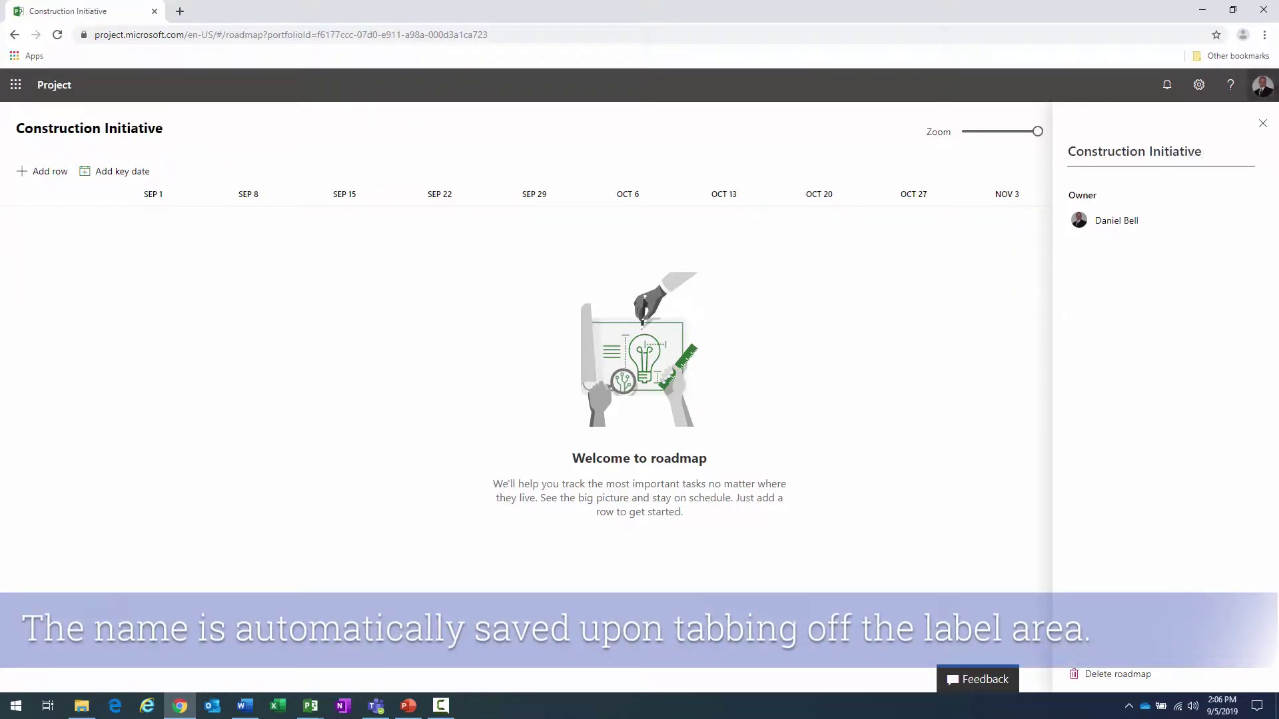
pyautogui.click(1263, 123)
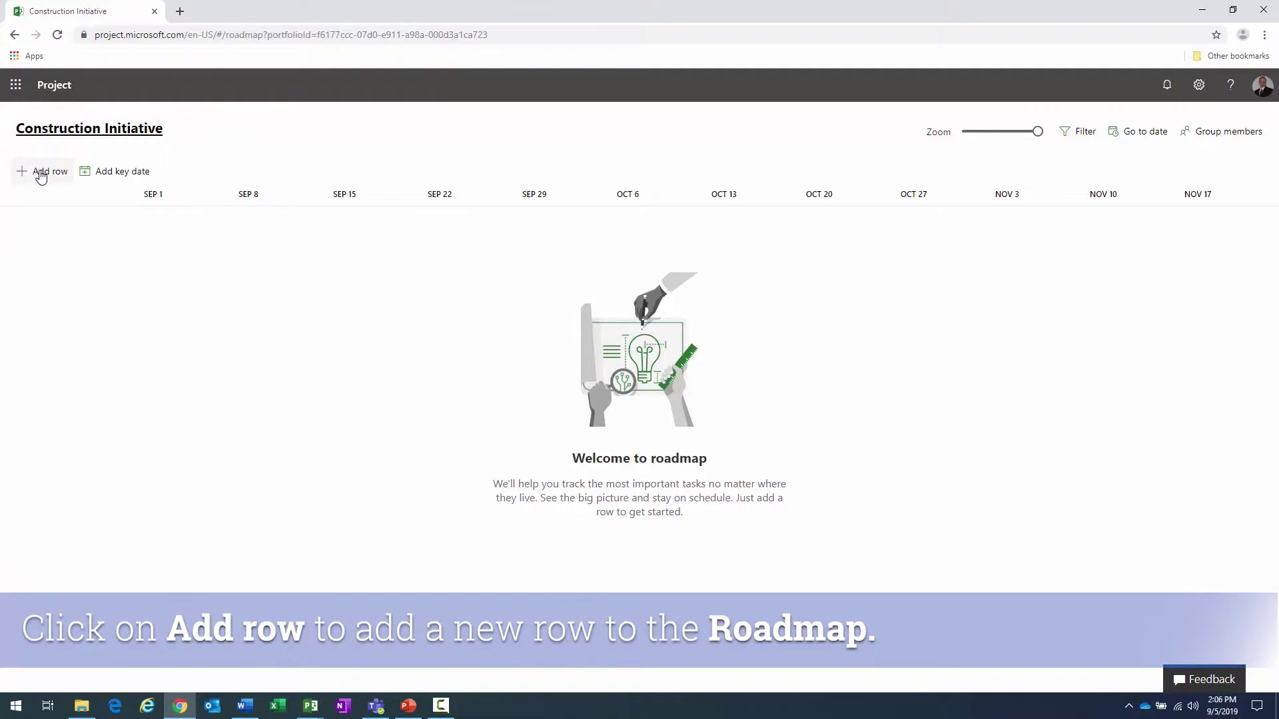
# Step: Add a roadmap row and assign a team member as its owner
pyautogui.click(39, 173)
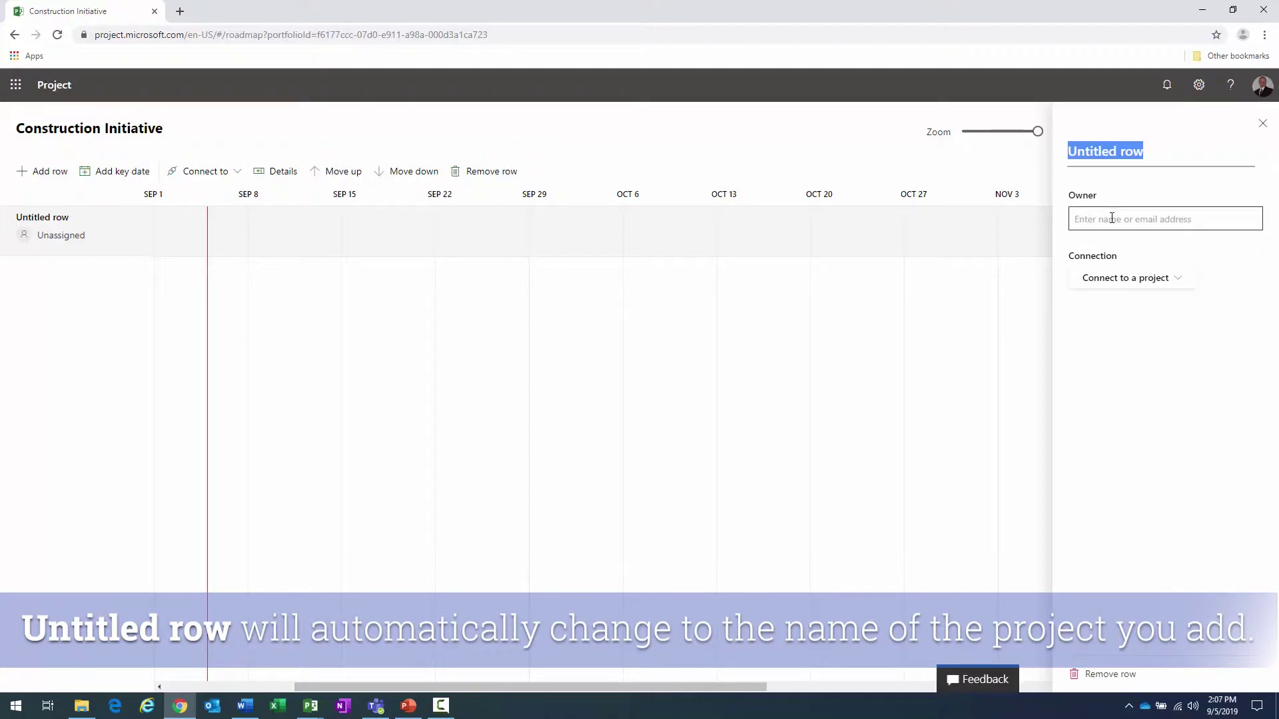
pyautogui.click(1111, 219)
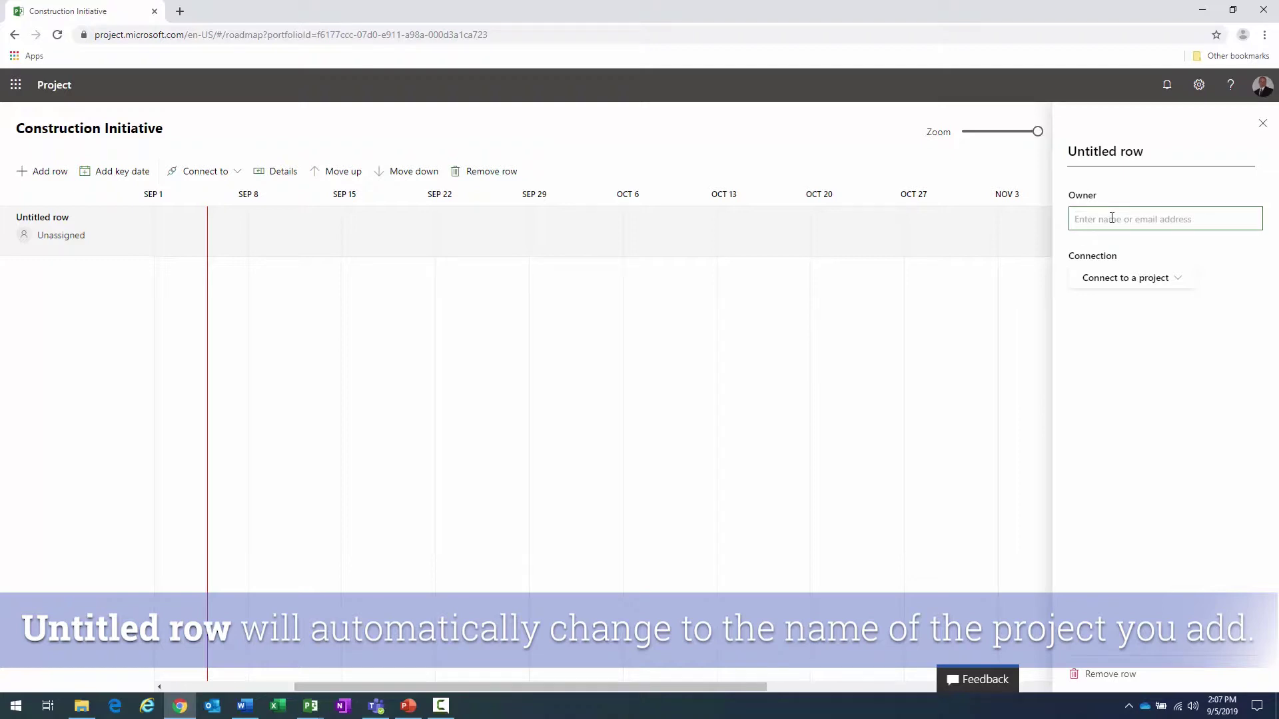
pyautogui.write('Daniel')
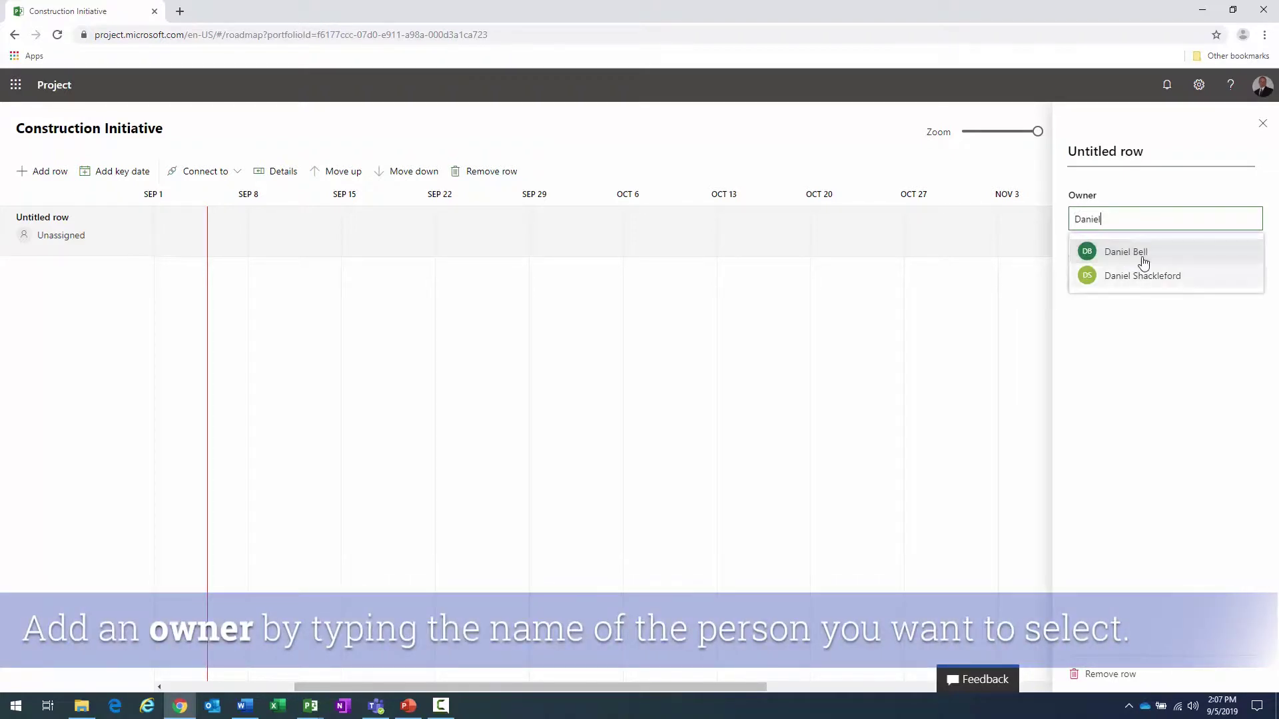
pyautogui.click(1134, 253)
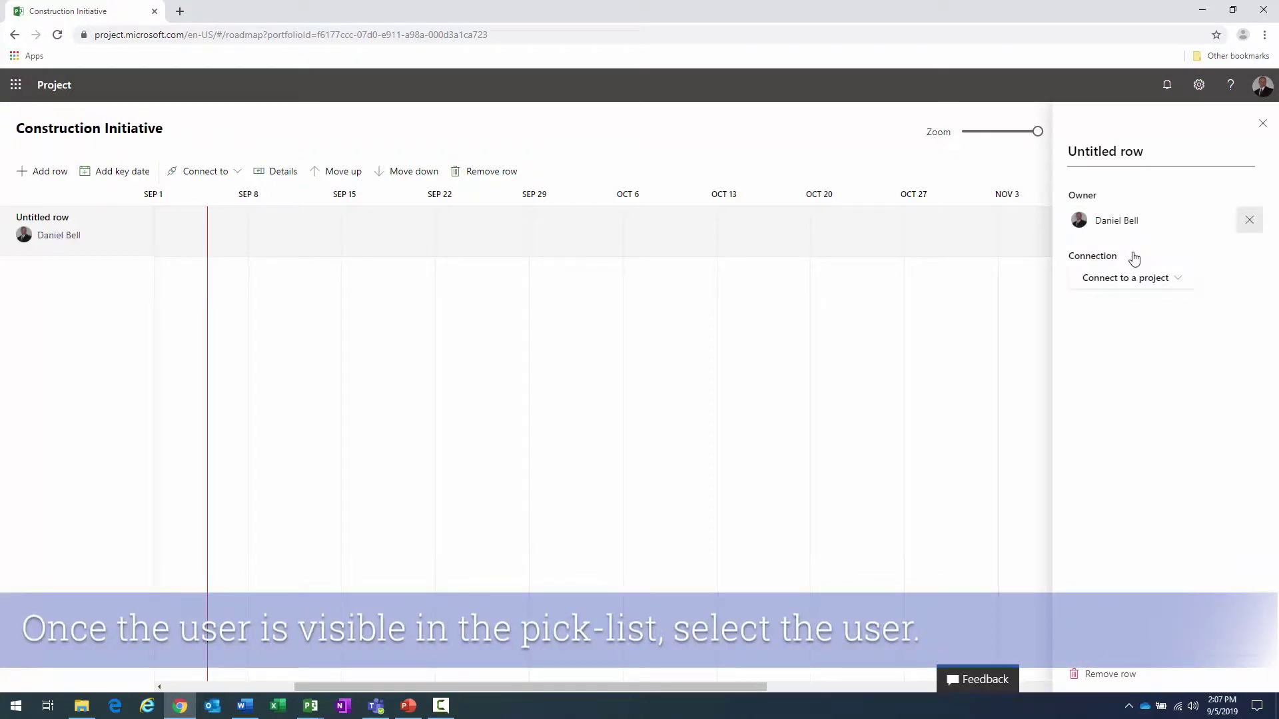
pyautogui.click(1176, 280)
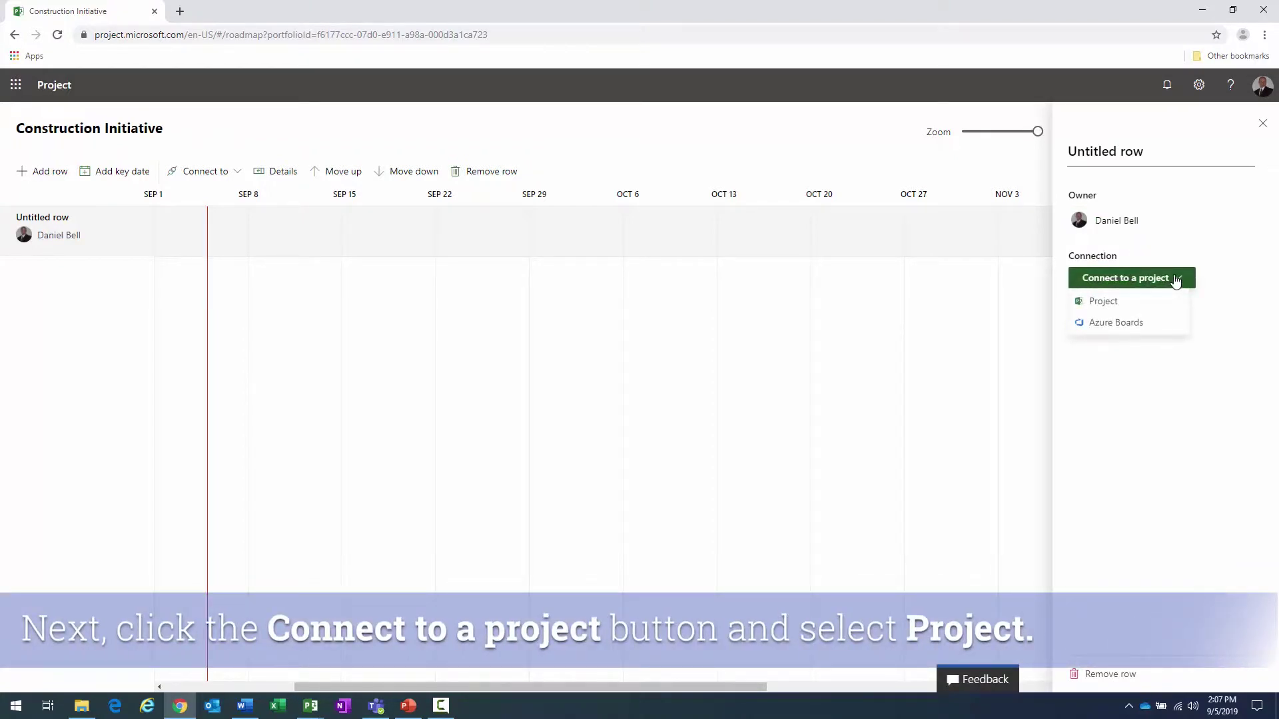
# Step: Link the row to Project and verify the pasted Project Web App URL
pyautogui.click(1138, 309)
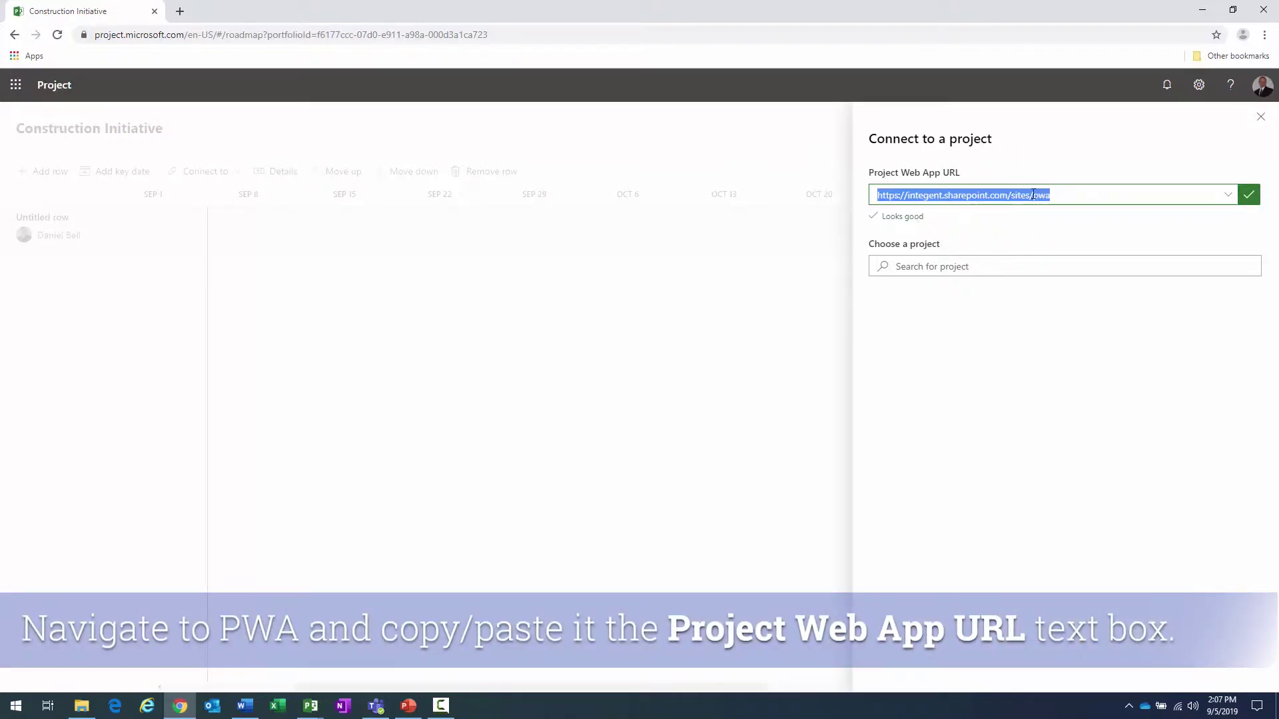
pyautogui.click(1058, 193)
pyautogui.moveTo(1058, 193); pyautogui.dragTo(1032, 195)
pyautogui.click(1052, 197)
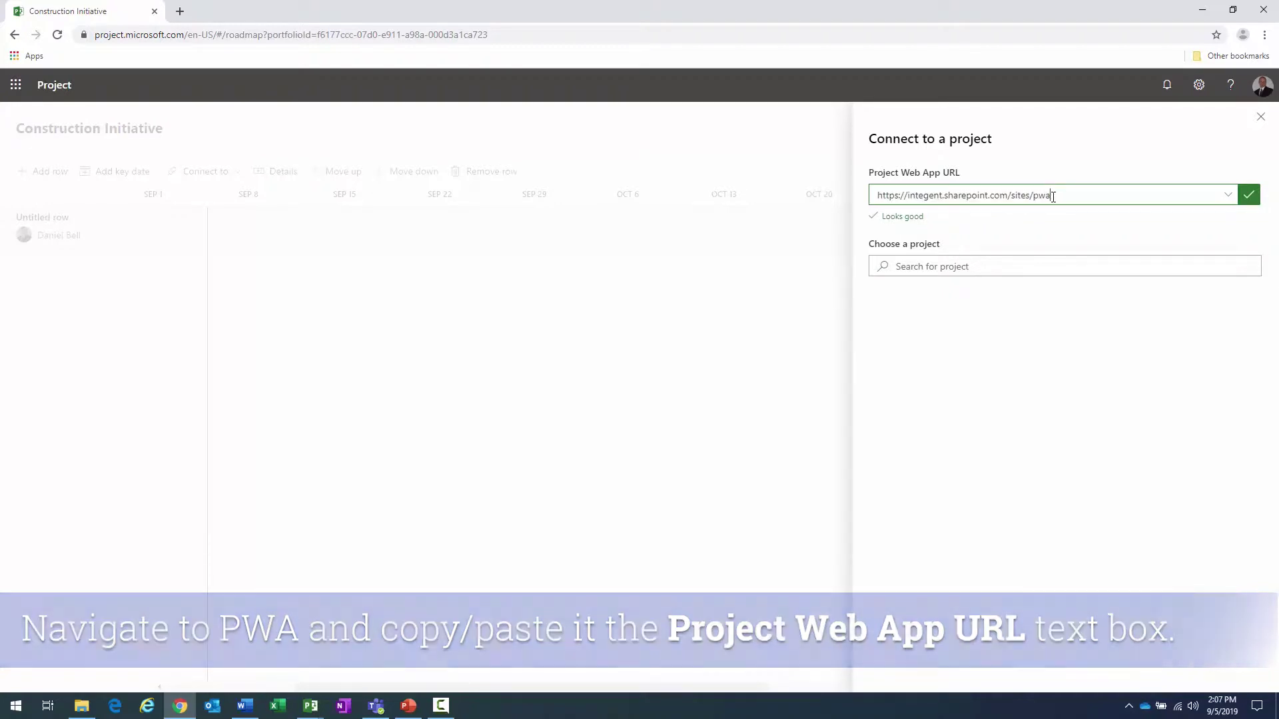
pyautogui.click(1248, 195)
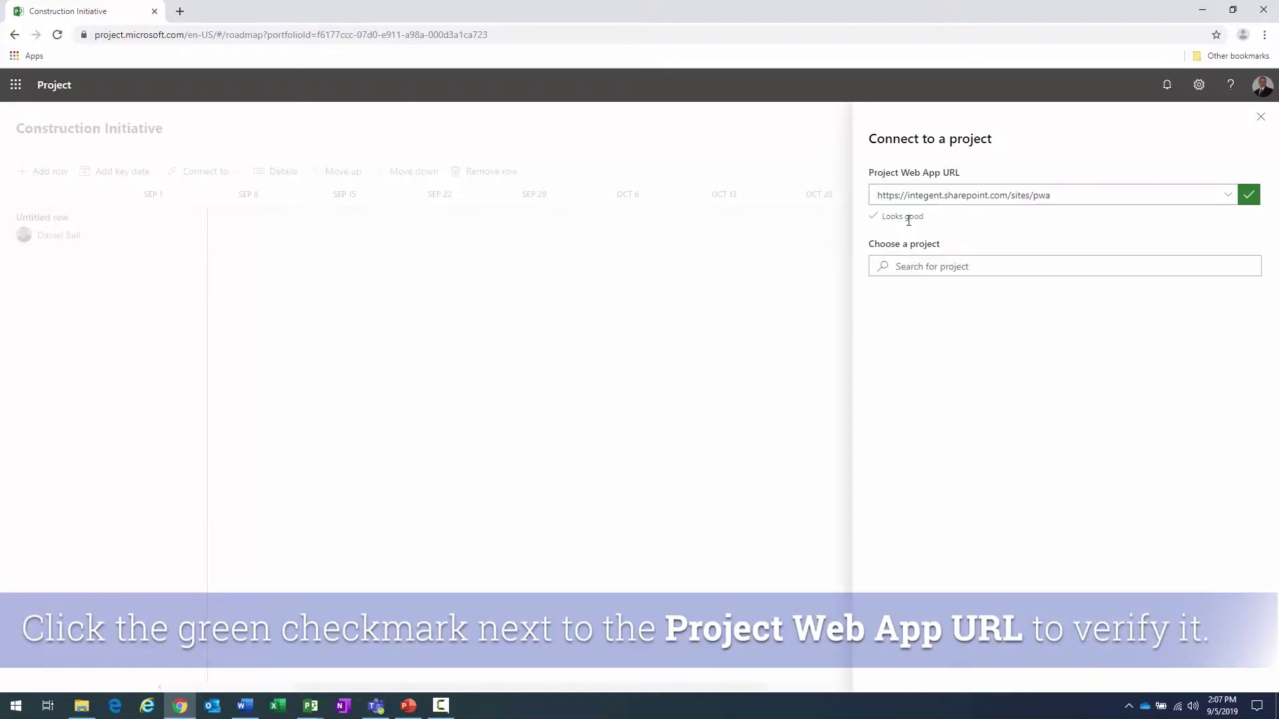
# Step: Connect the row to Residential Construction Project
pyautogui.click(999, 265)
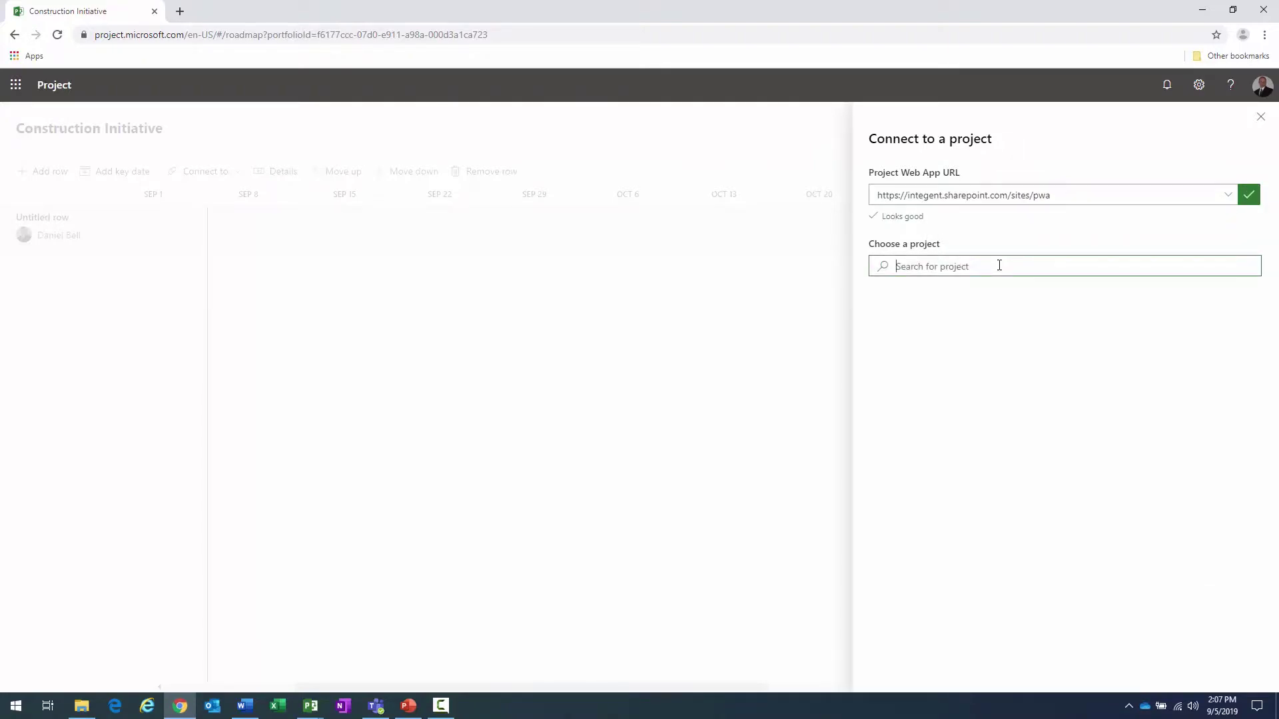
pyautogui.write('Reside')
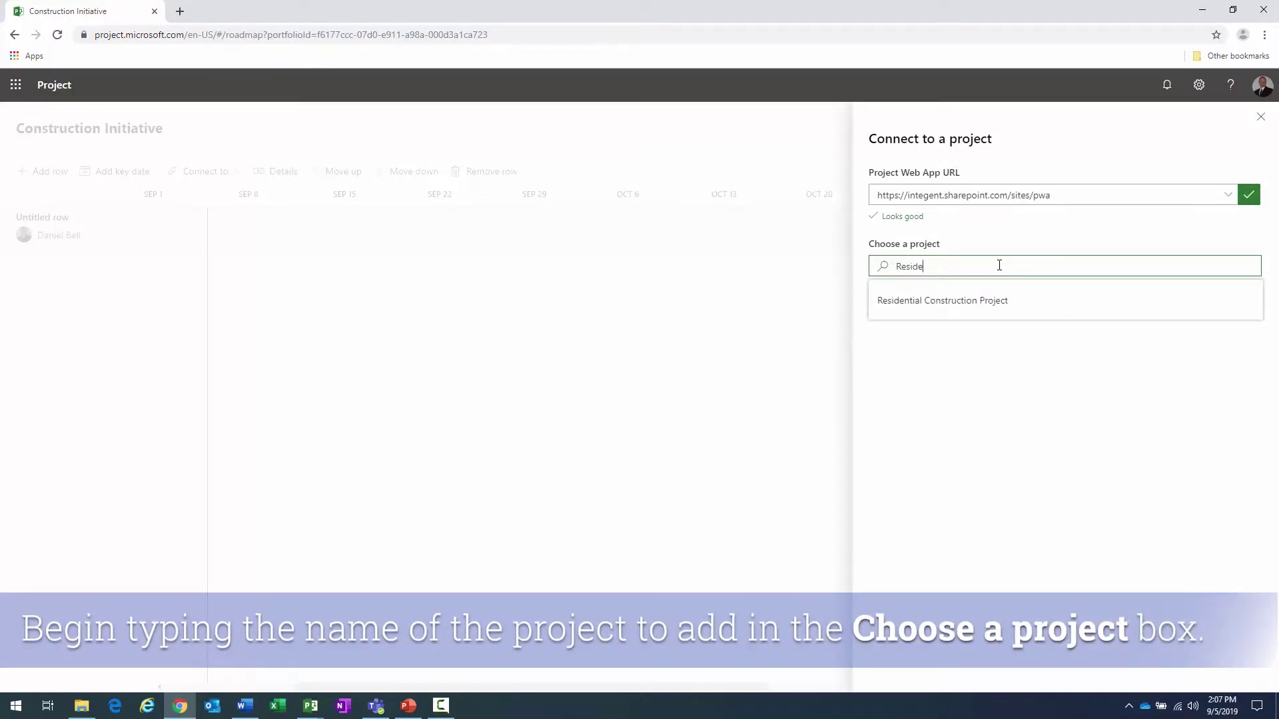
pyautogui.click(966, 305)
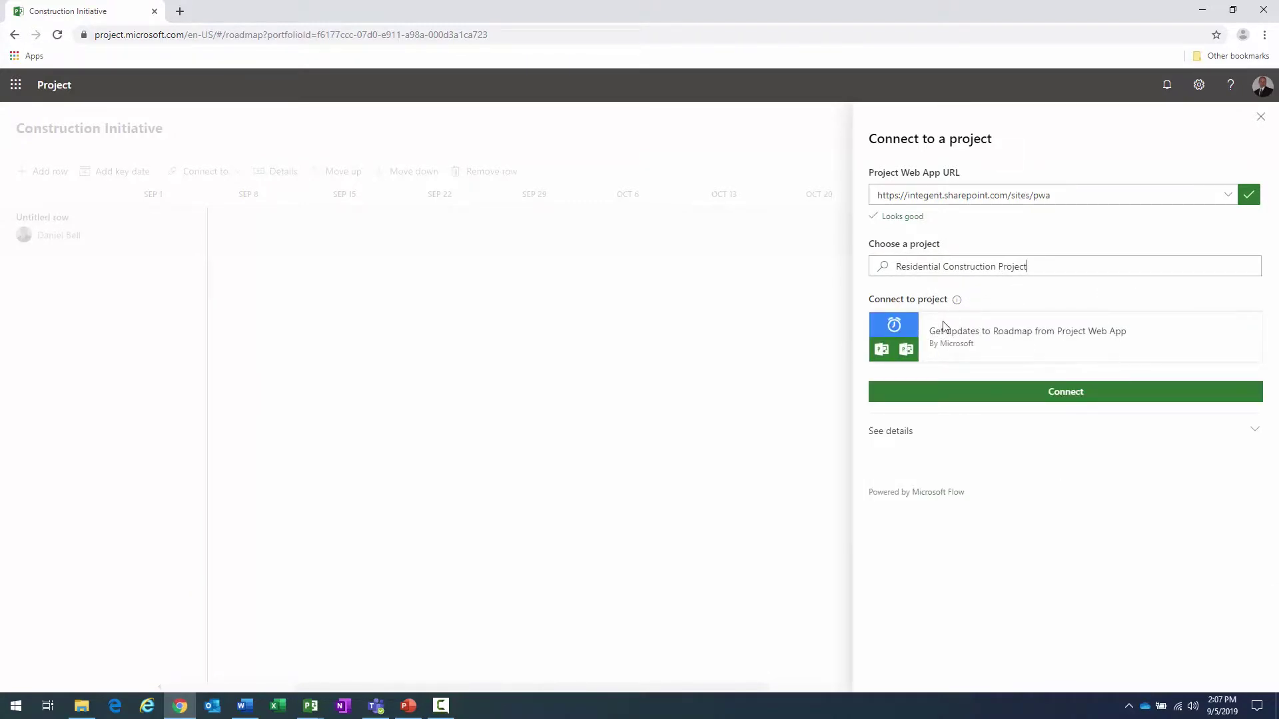
pyautogui.click(1069, 399)
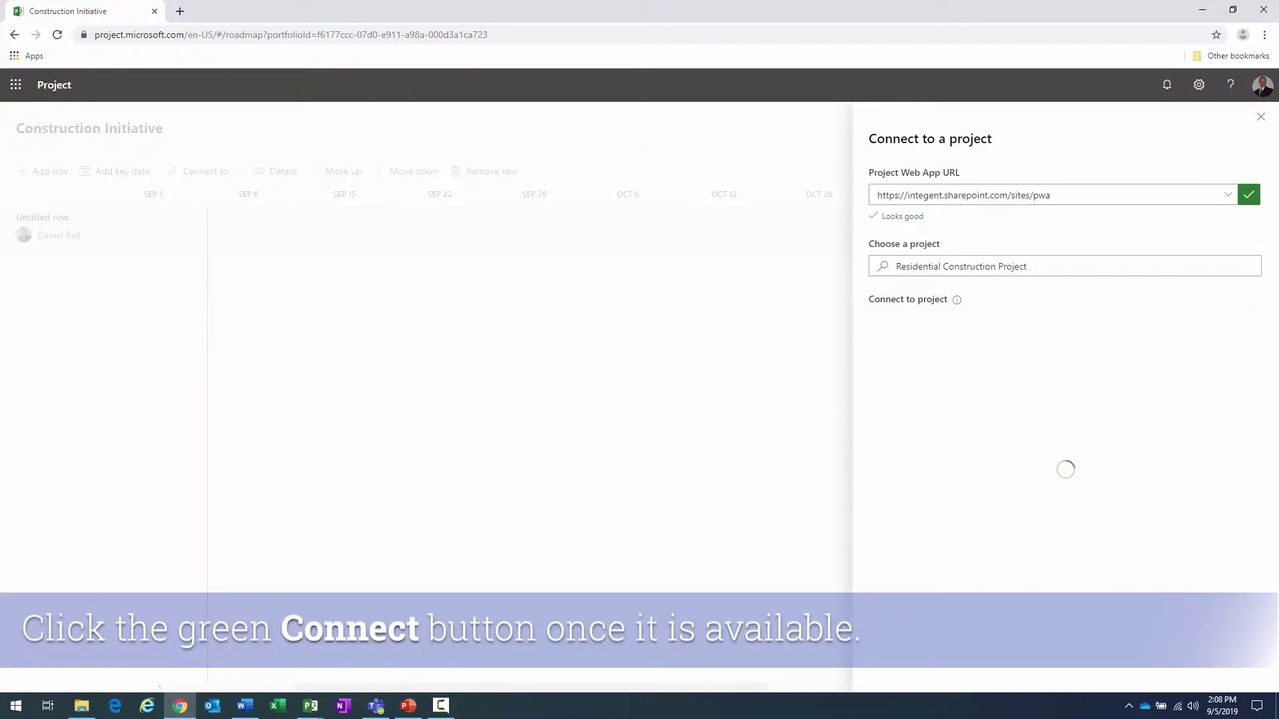
pyautogui.hotkey('alt', 'Tab')
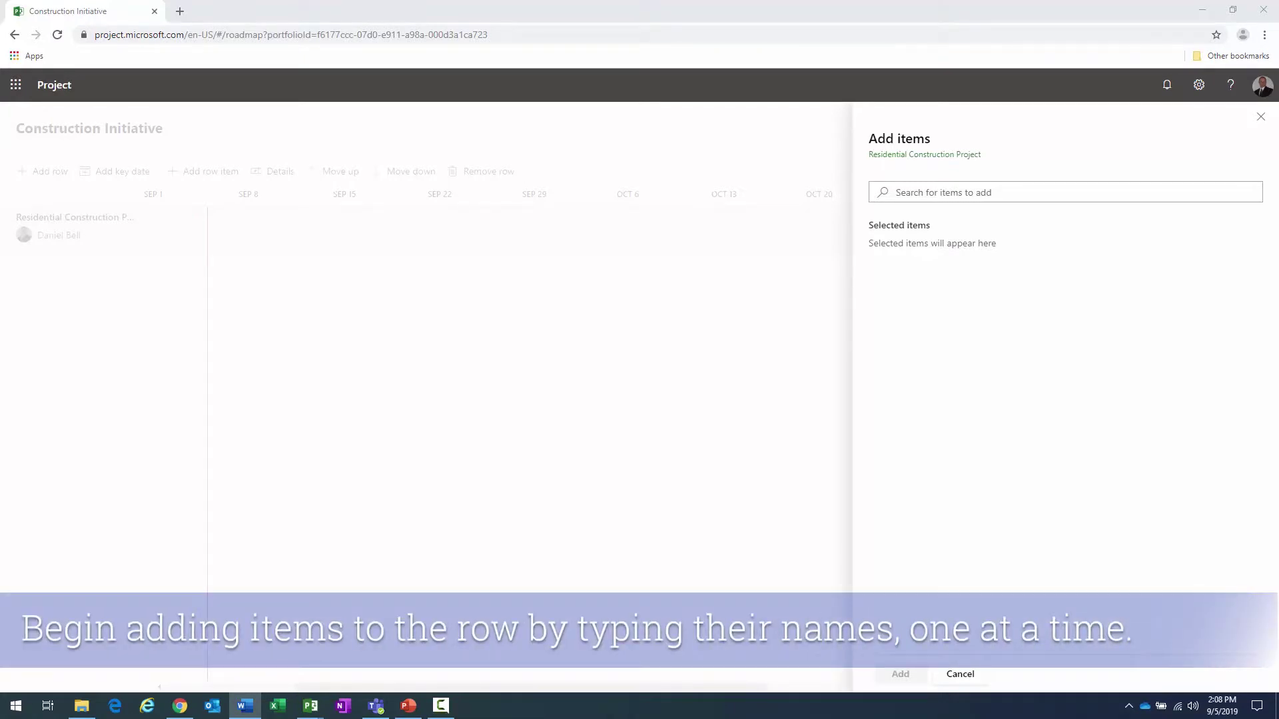
# Step: Select Residential Construction Project, Final Acceptance, Landscaping and Grounds Work, and Exterior Finishes
pyautogui.click(1026, 194)
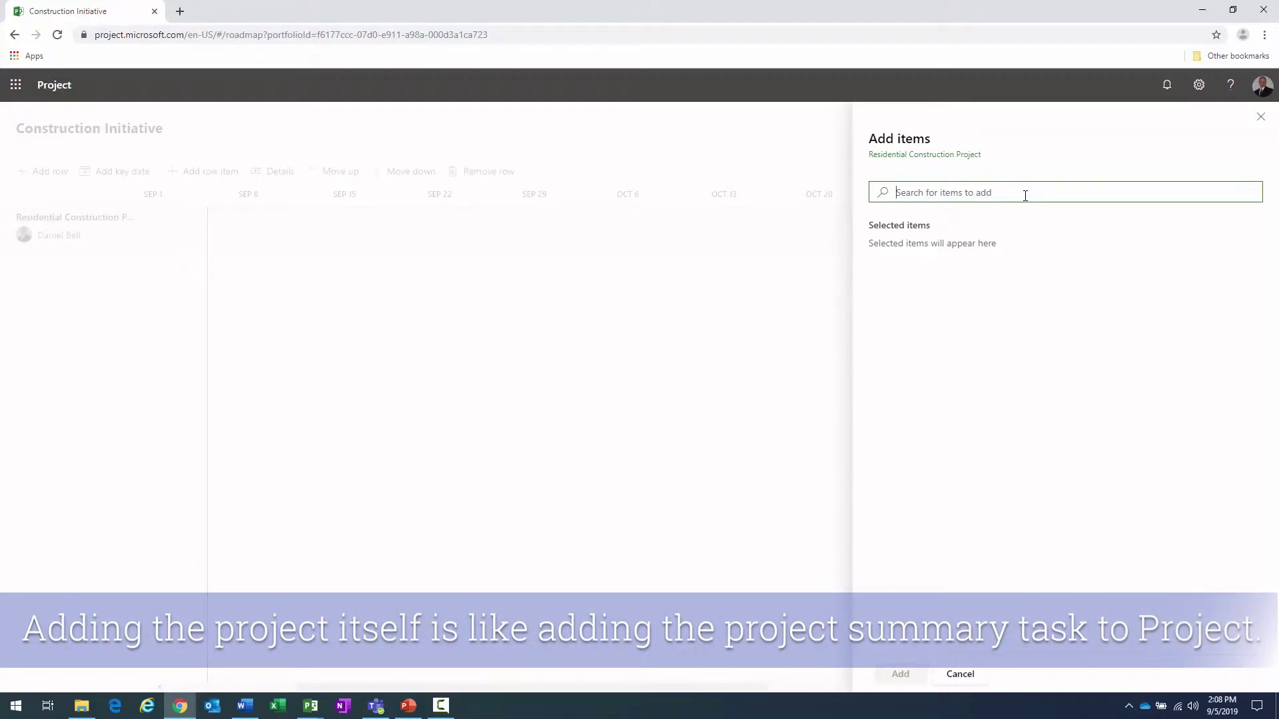
pyautogui.write('resi')
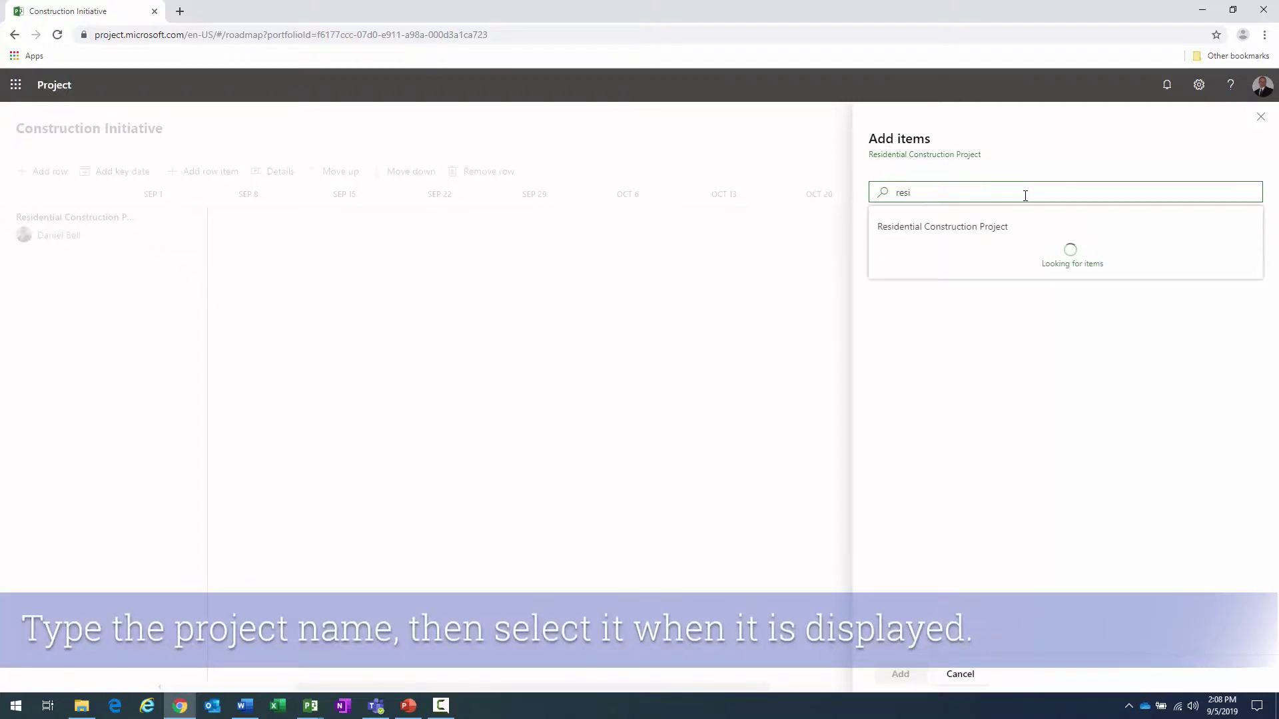
pyautogui.write('ei')
pyautogui.click(1008, 229)
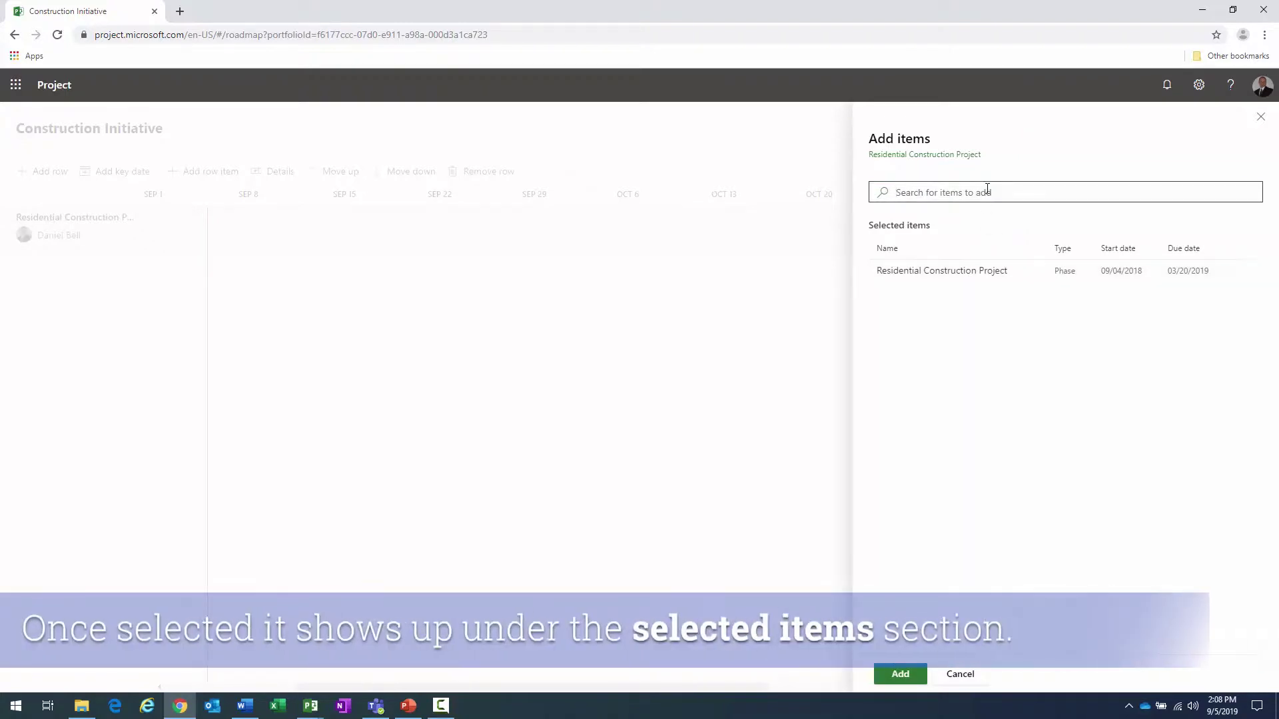
pyautogui.write('final')
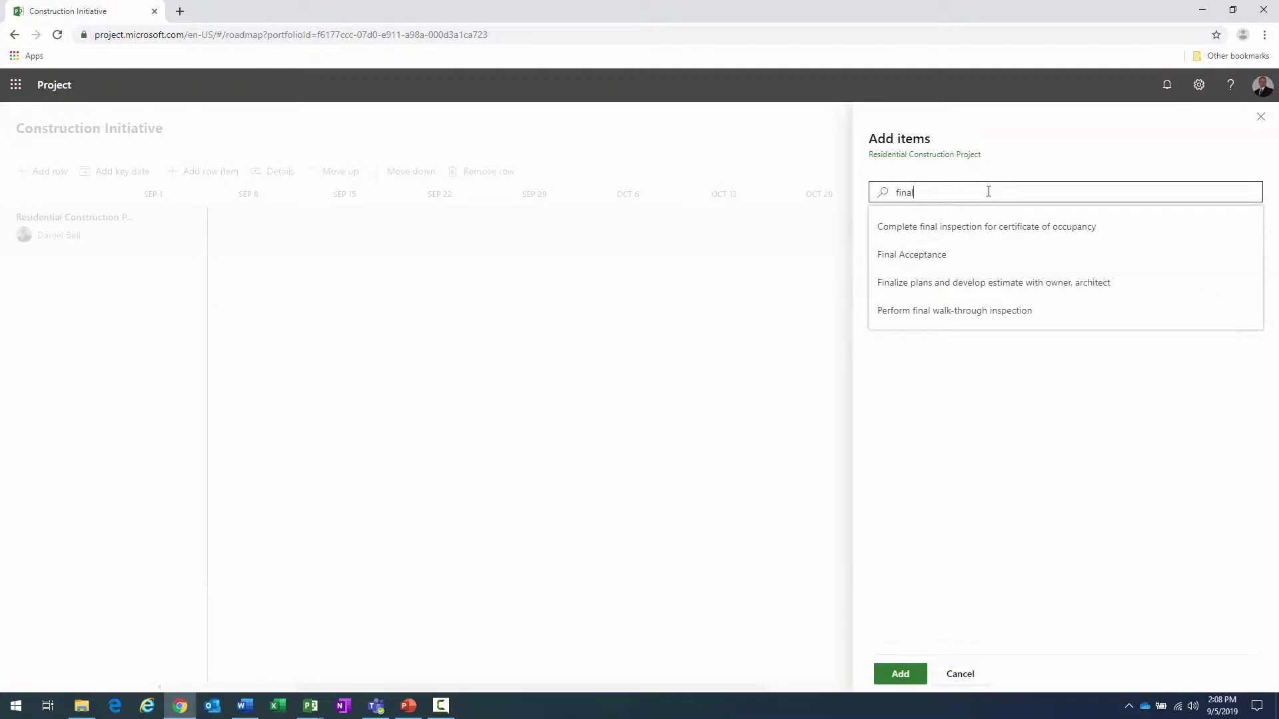
pyautogui.click(985, 257)
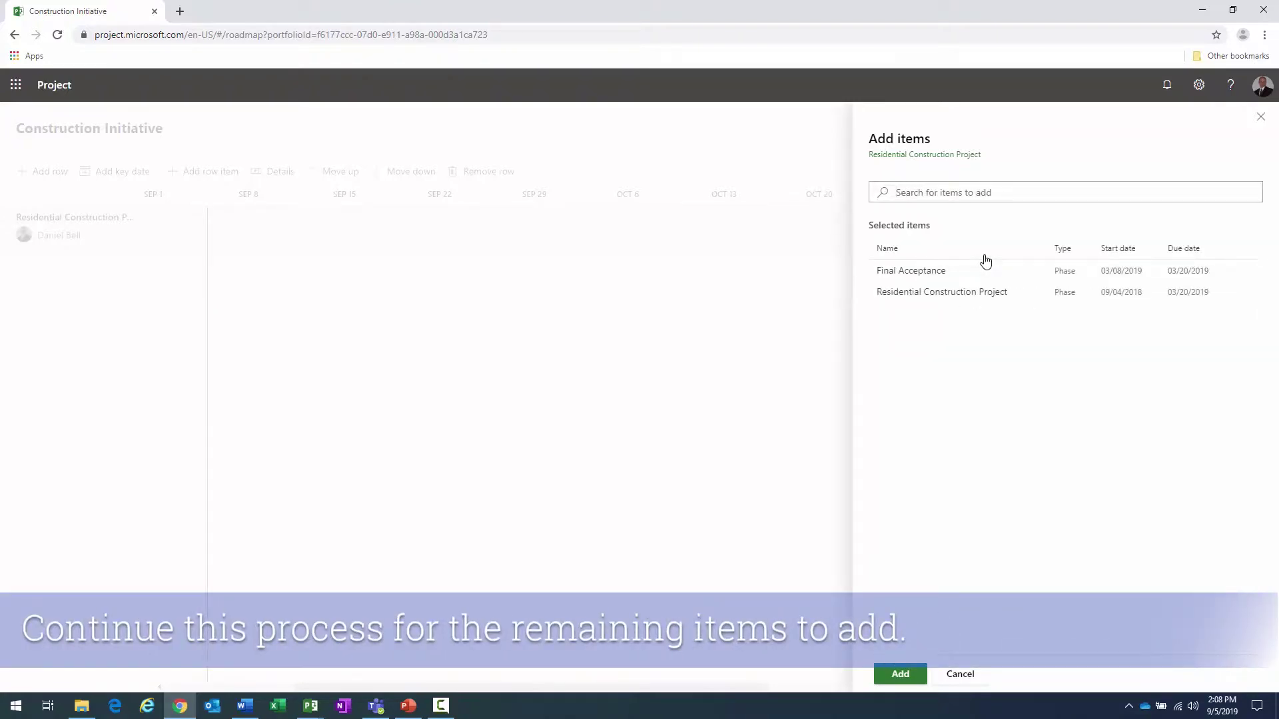
pyautogui.write('landsca')
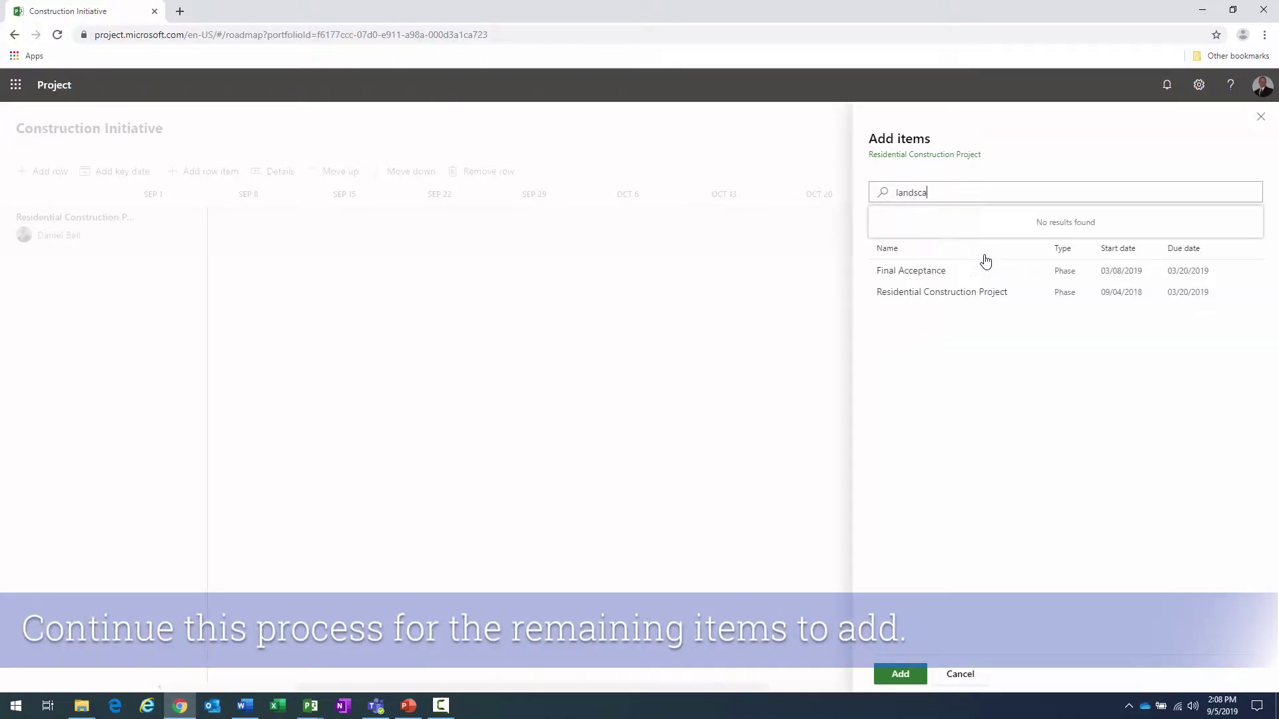
pyautogui.write('p')
pyautogui.click(1004, 237)
pyautogui.write('exterior')
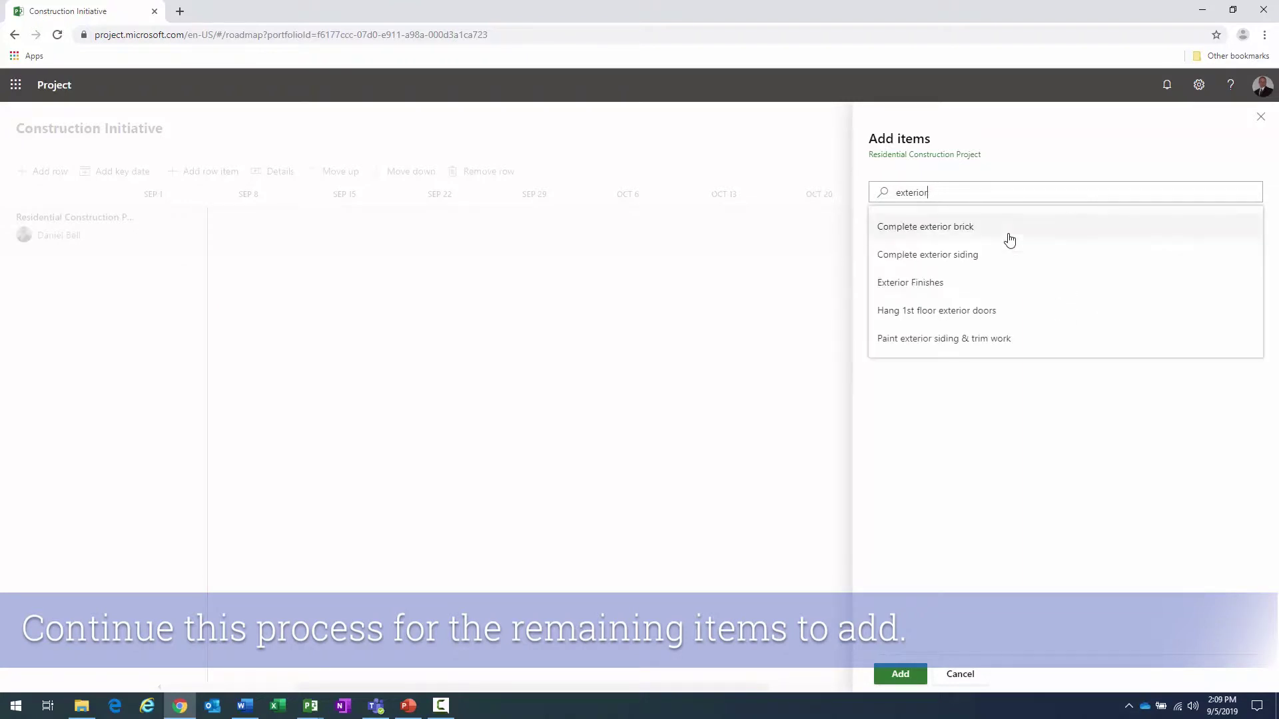
pyautogui.click(980, 283)
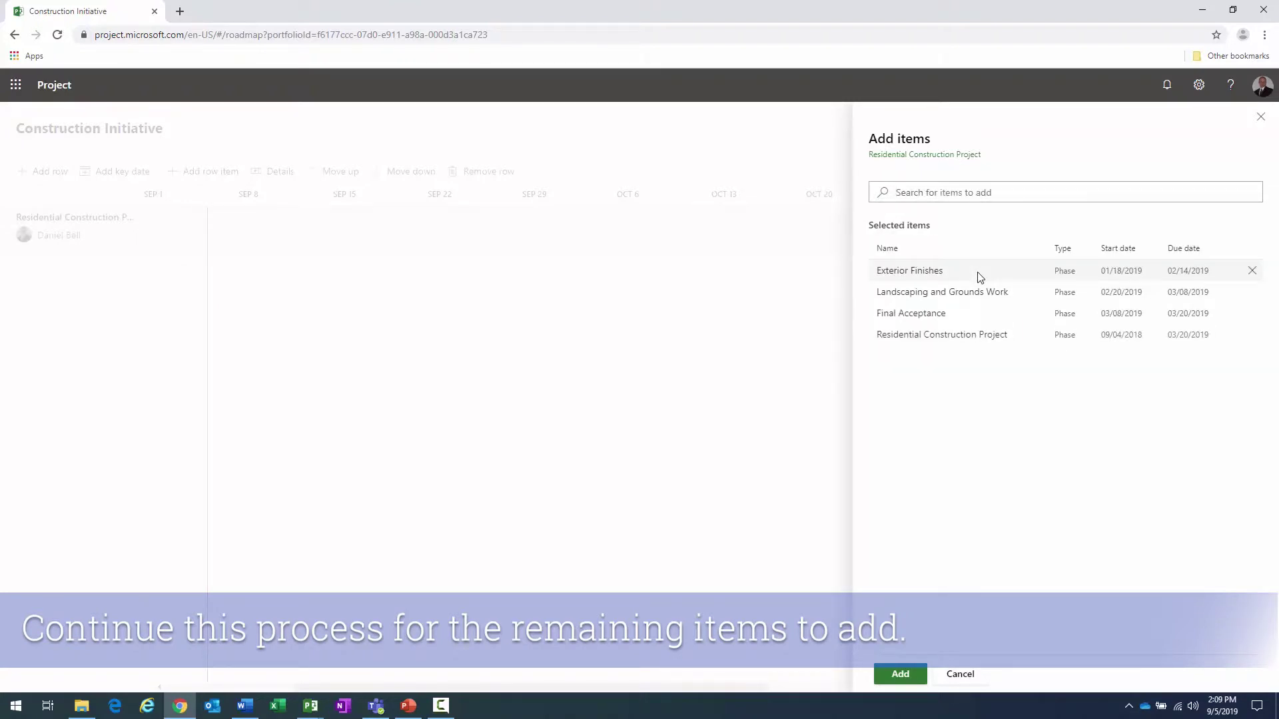
# Step: Select Interior Finishes, Dry In, Framing and Foundation, then add all selected items
pyautogui.write('interior')
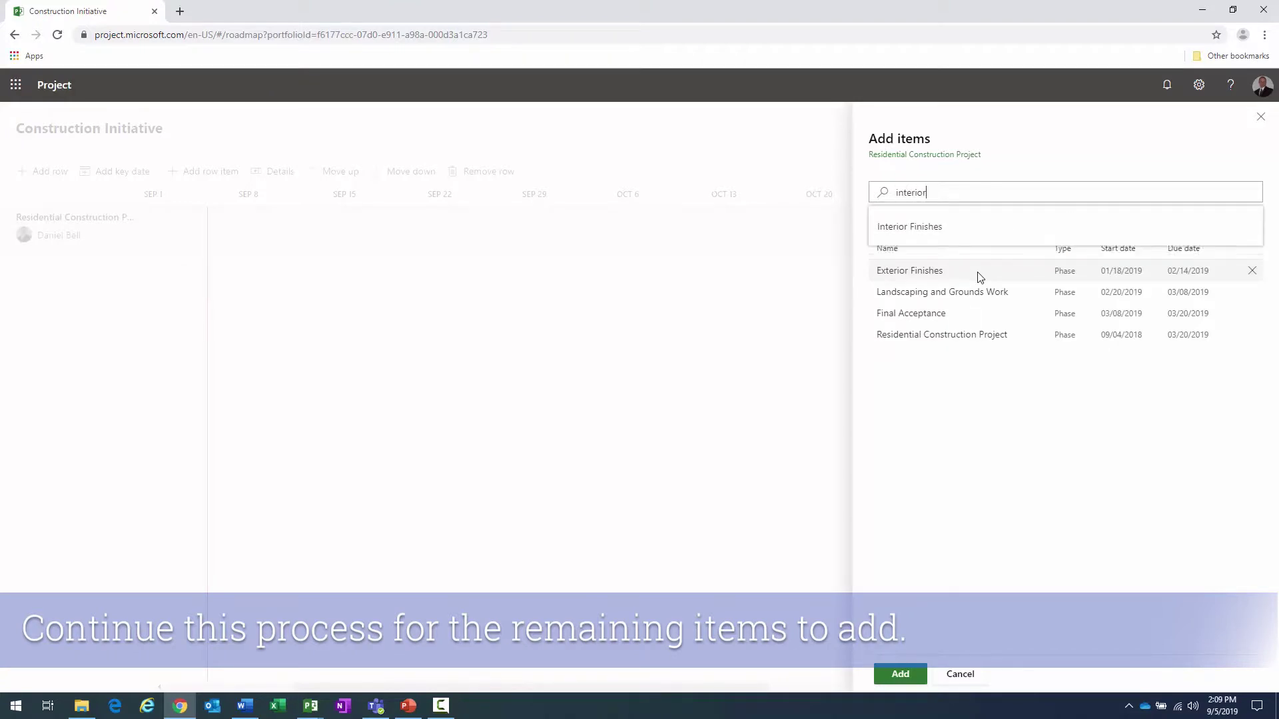
pyautogui.click(966, 234)
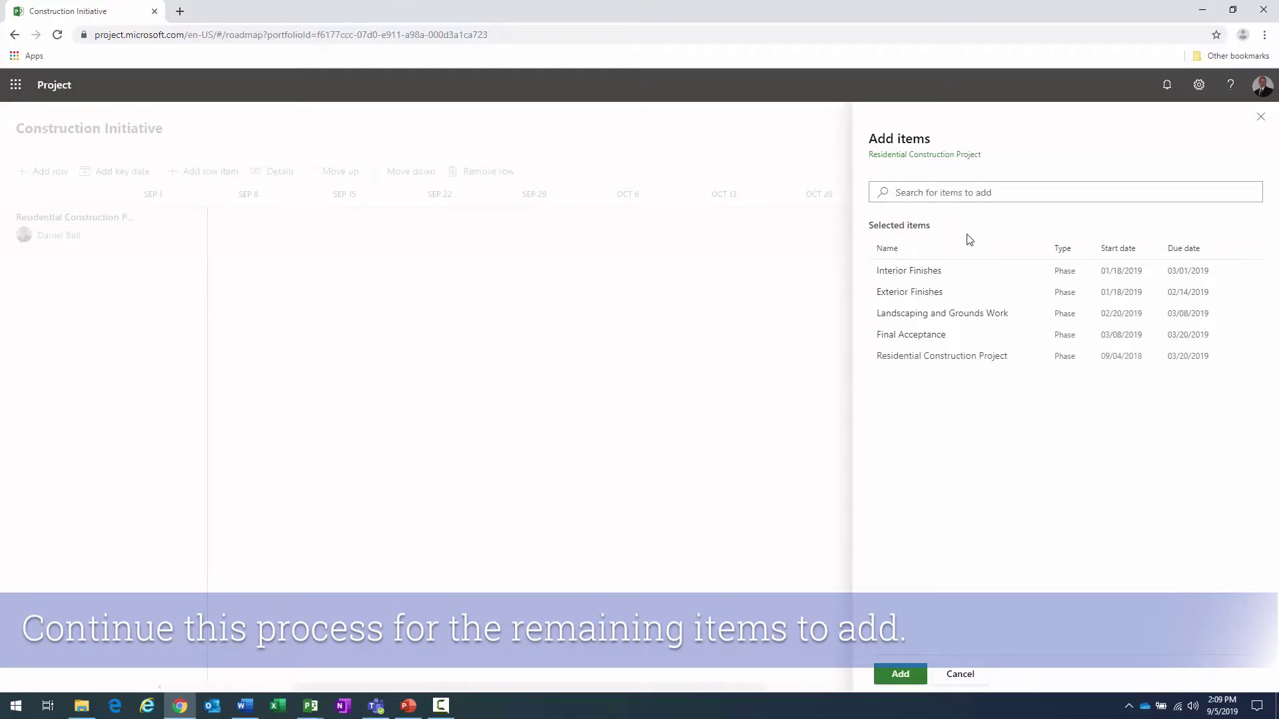
pyautogui.write('dry in')
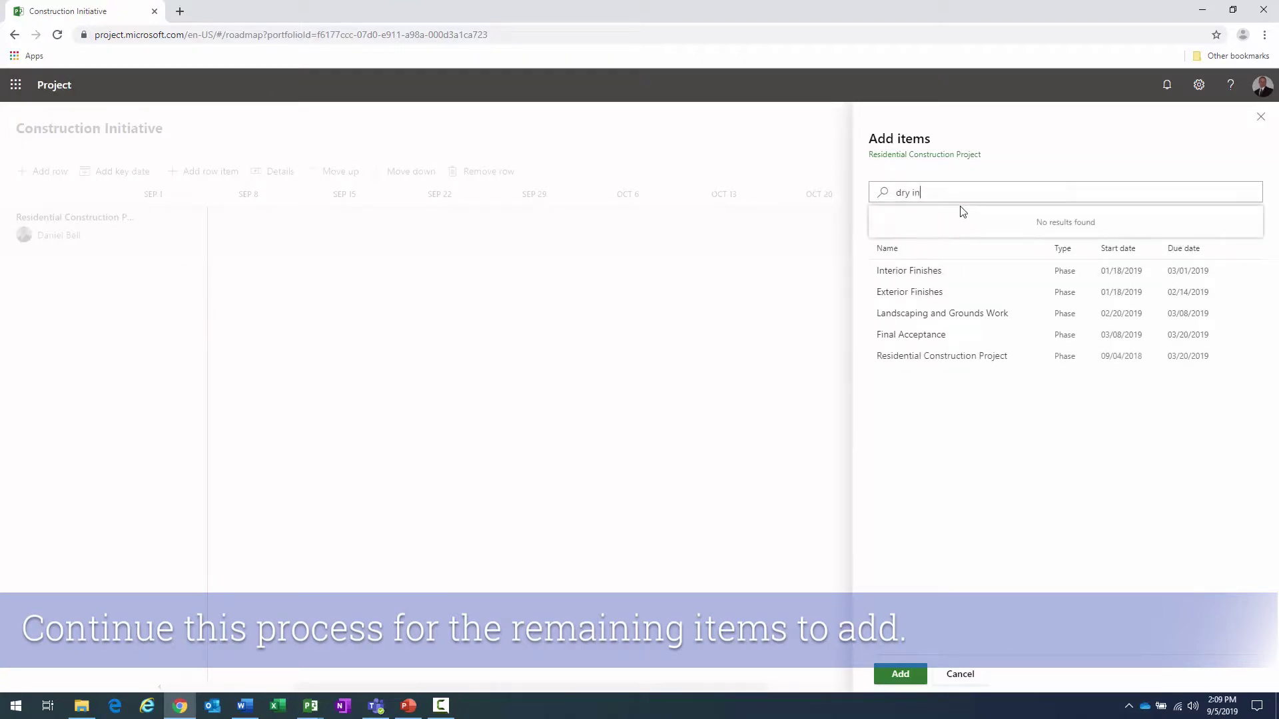
pyautogui.click(944, 235)
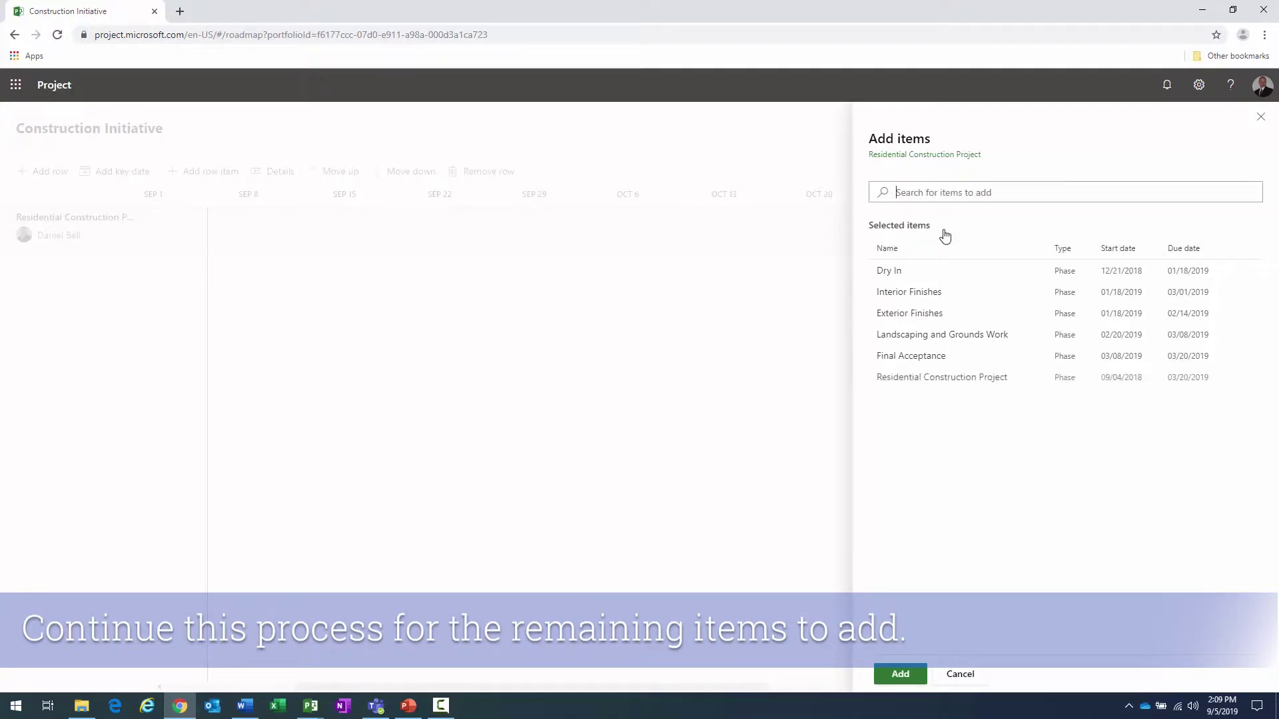
pyautogui.write('fram')
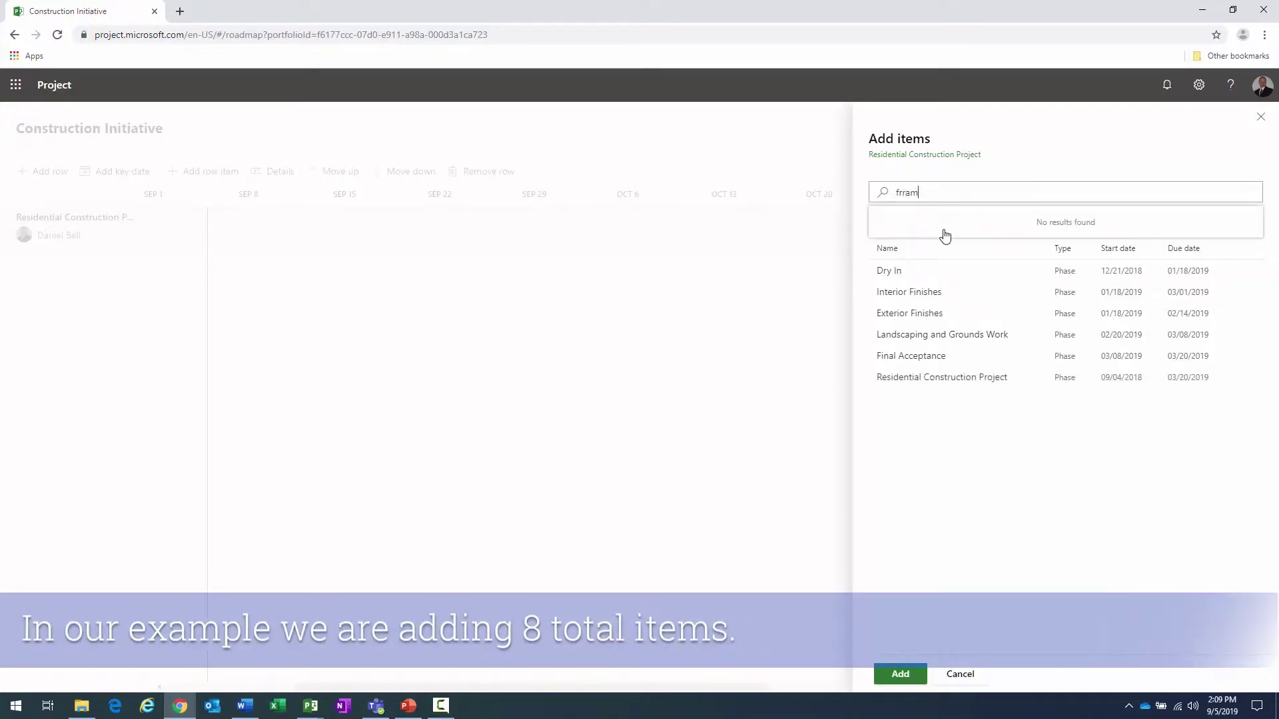
pyautogui.press('BackSpace')
pyautogui.press('BackSpace')
pyautogui.write('aming')
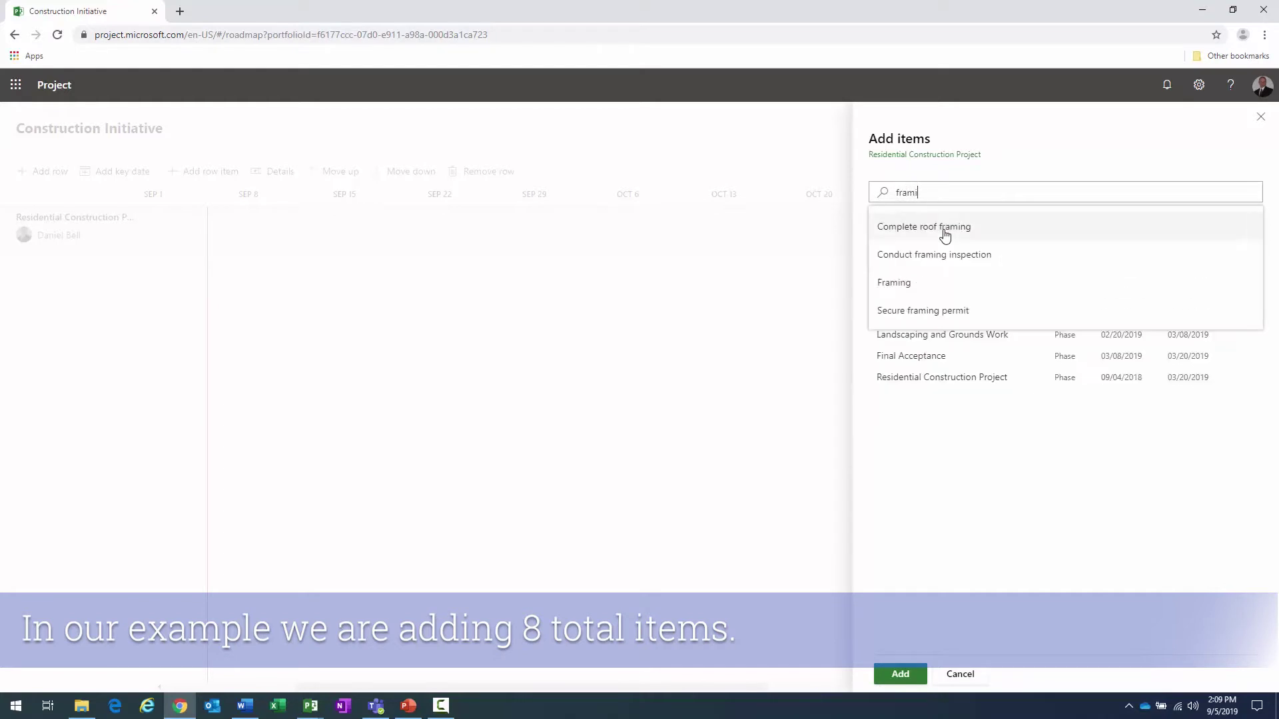
pyautogui.click(918, 289)
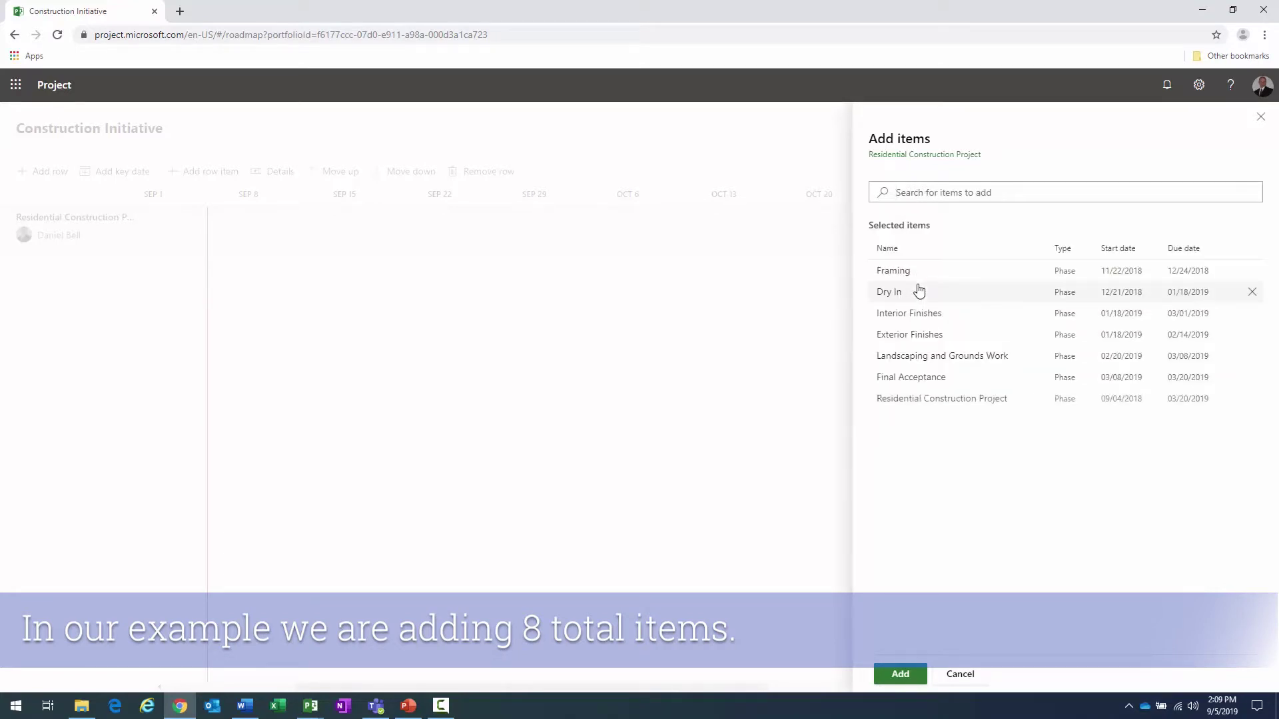
pyautogui.write('foundation')
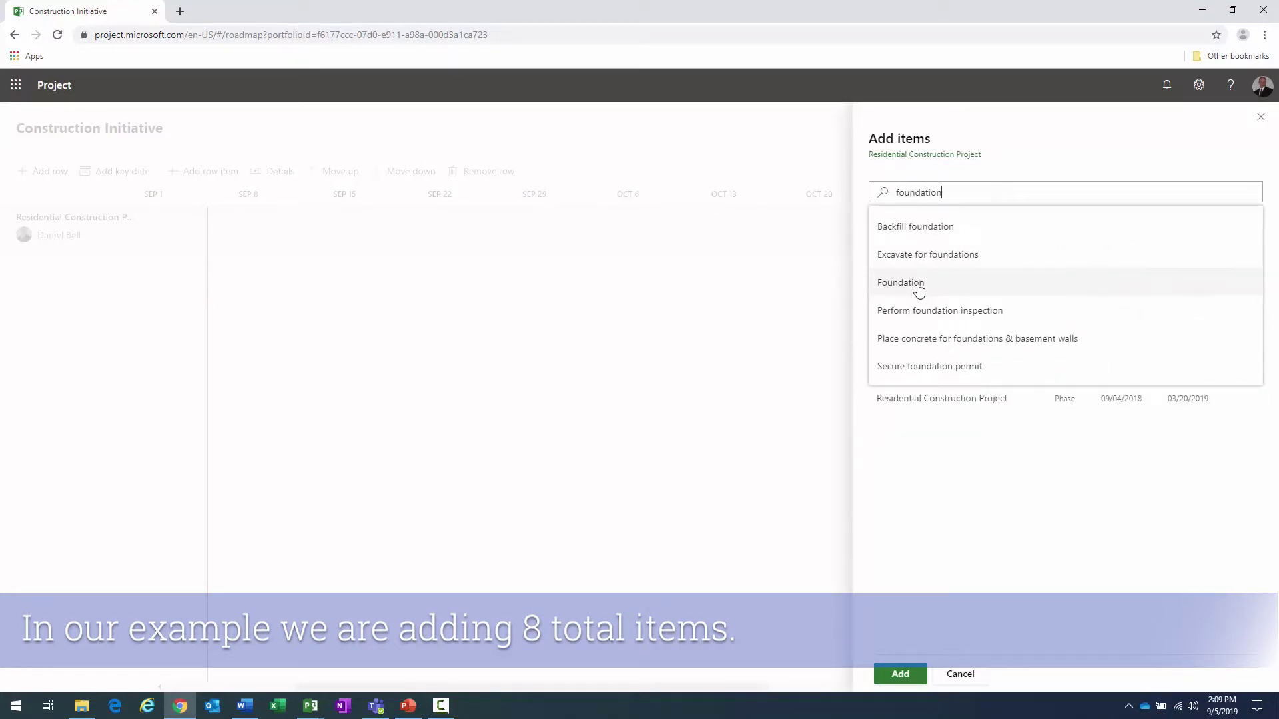
pyautogui.click(918, 289)
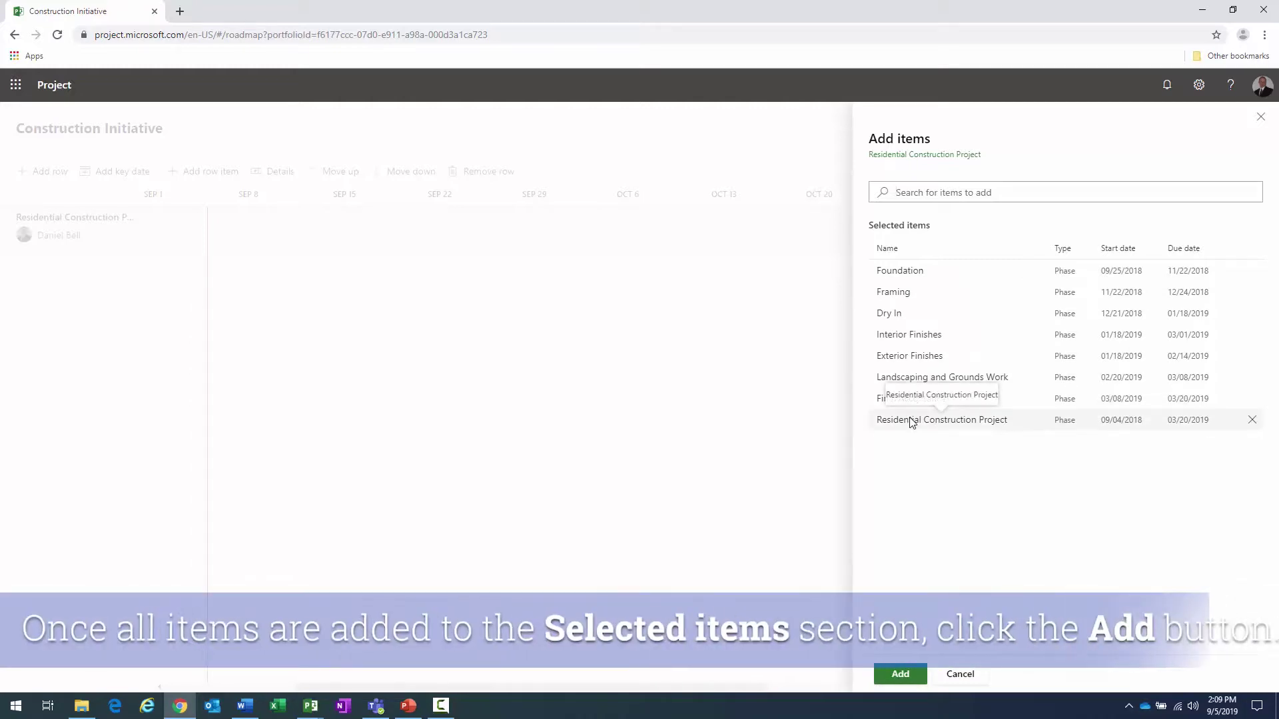
pyautogui.click(905, 675)
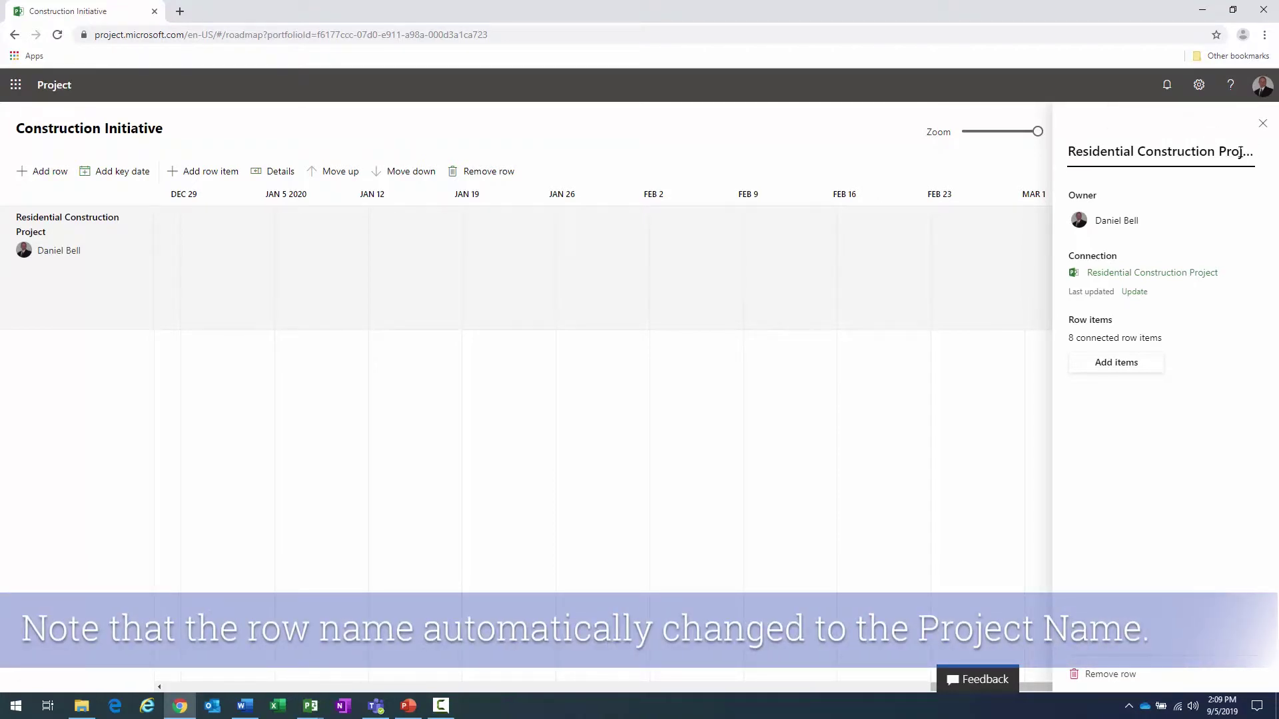
# Step: Check the row name Residential Construction Project and its 8 connected items
pyautogui.moveTo(1239, 152); pyautogui.dragTo(1067, 167)
pyautogui.click(1091, 152)
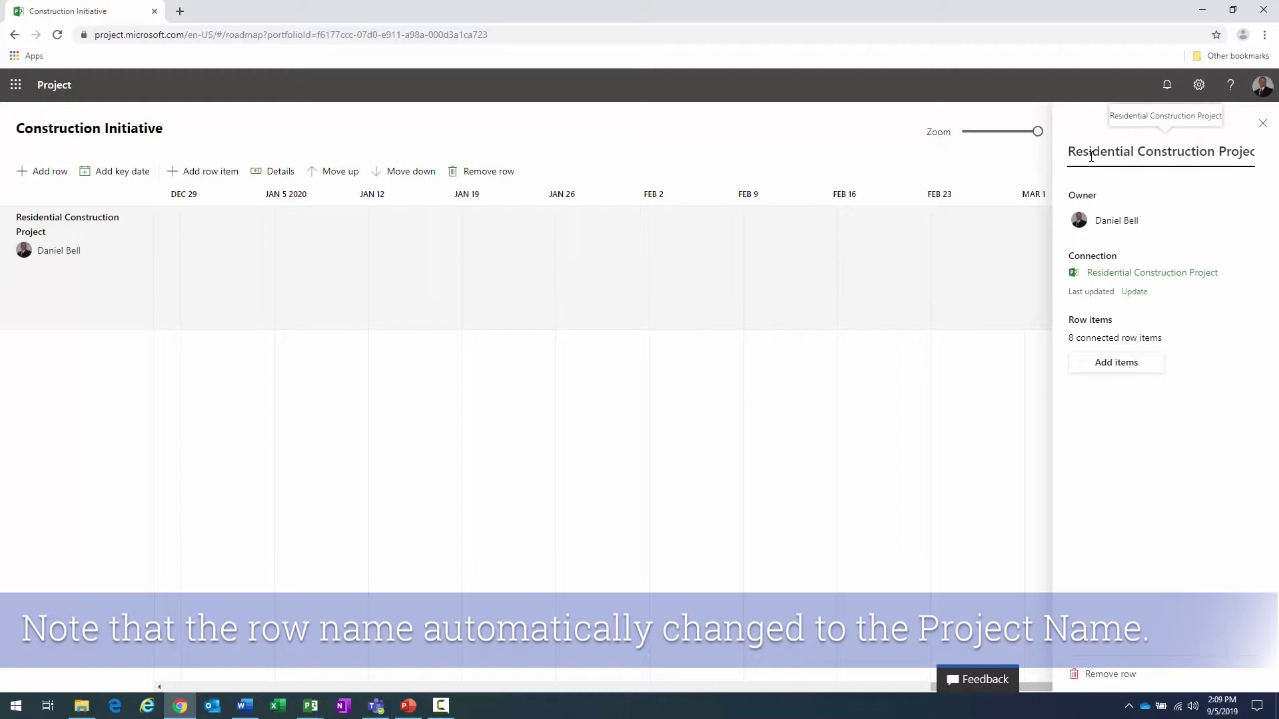
# Step: Zoom the timeline to months, showing the project's phase bars from September 2018 to March 2019
pyautogui.click(1264, 124)
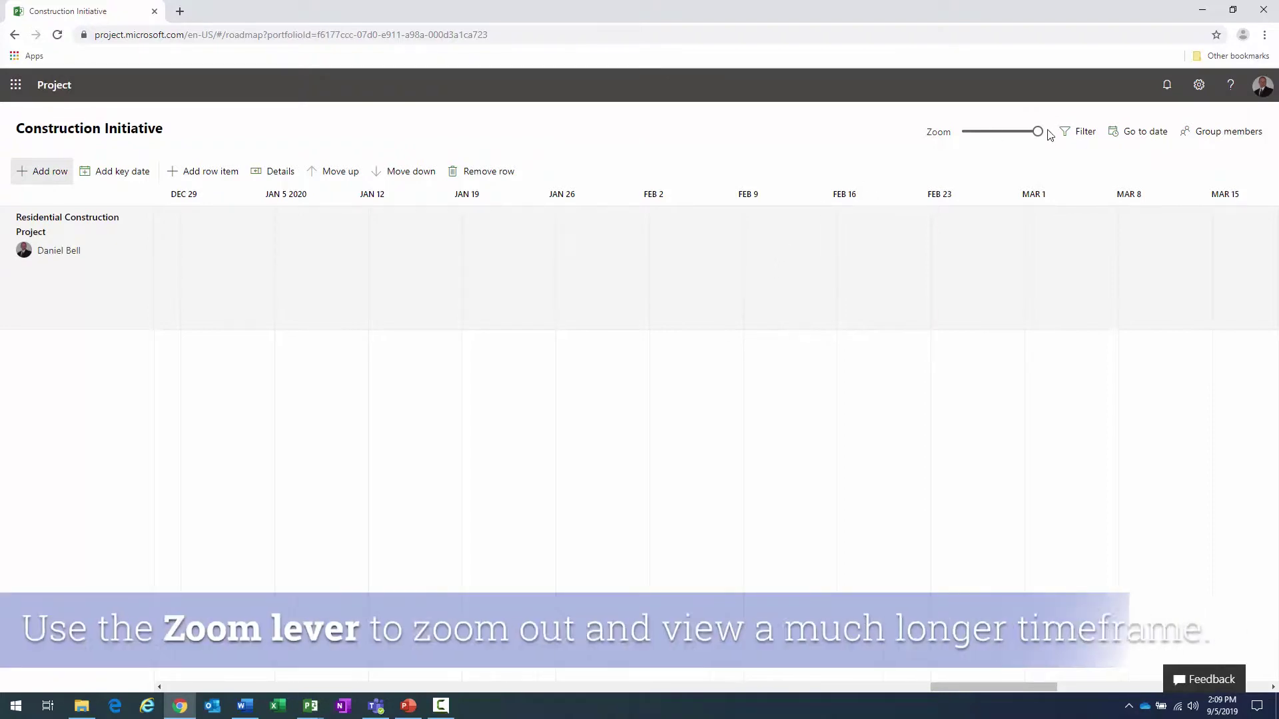
pyautogui.moveTo(1039, 132); pyautogui.dragTo(962, 137)
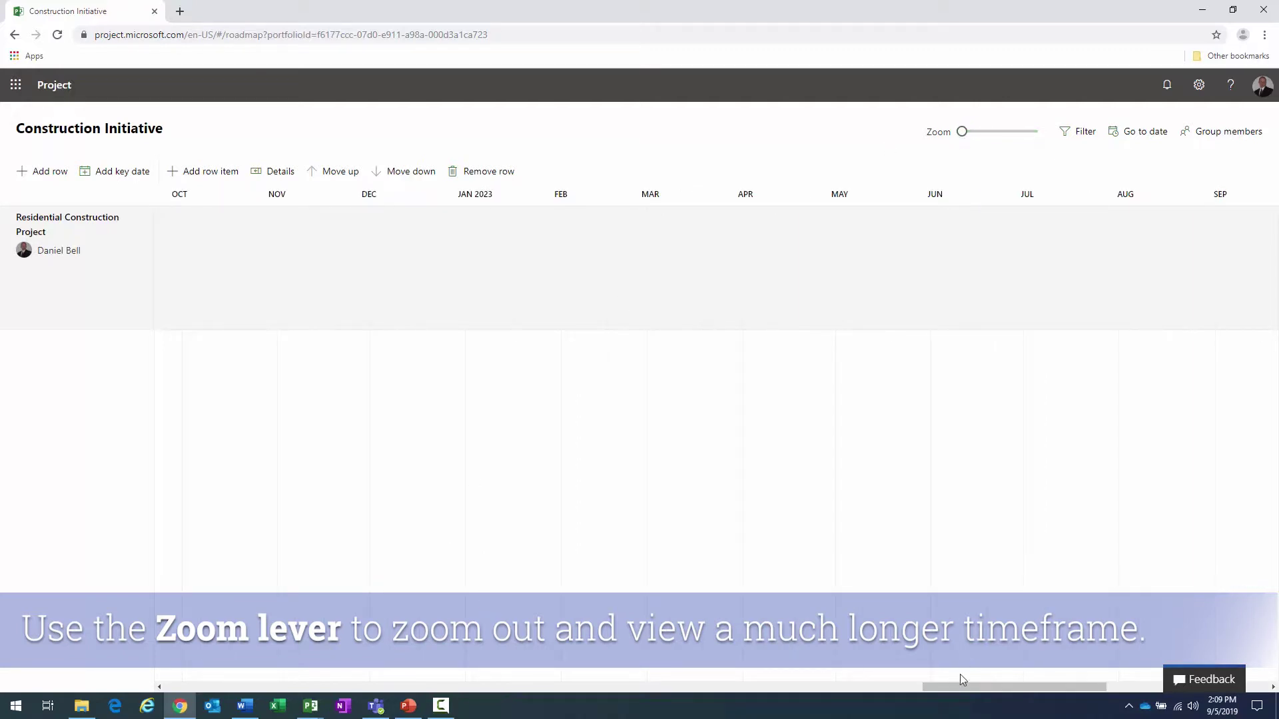
pyautogui.moveTo(957, 687); pyautogui.dragTo(367, 702)
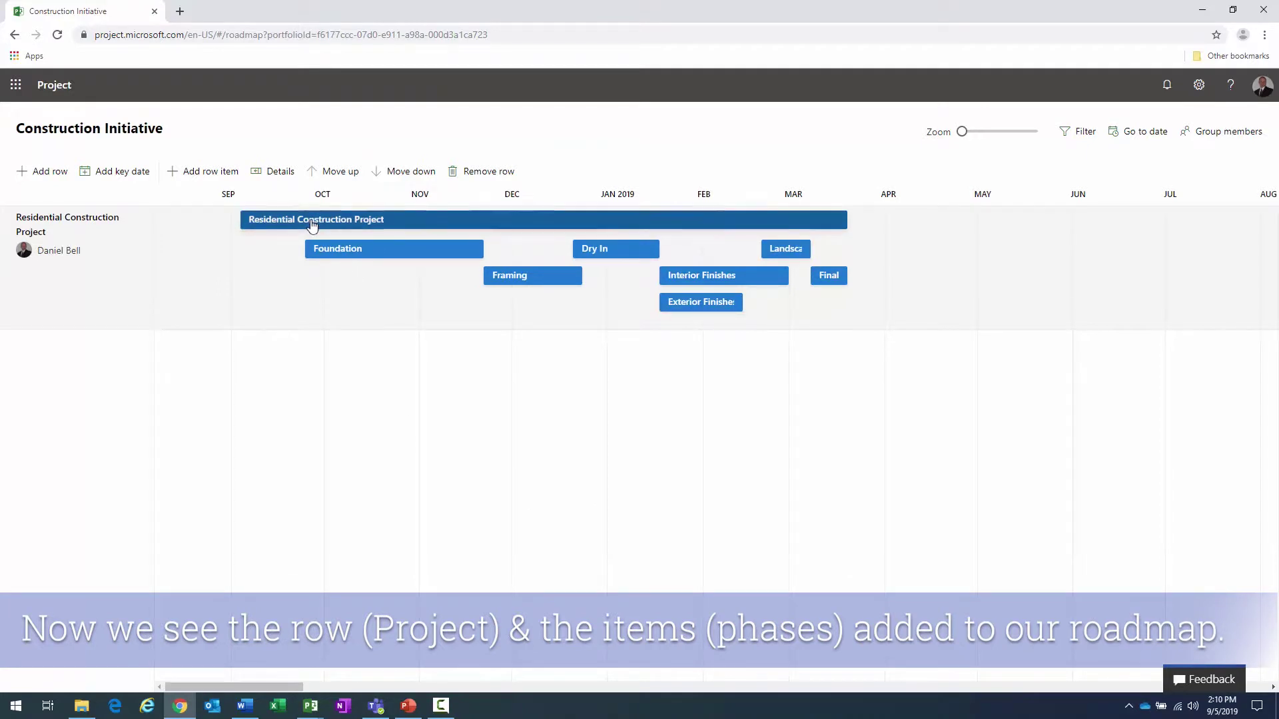
pyautogui.click(266, 228)
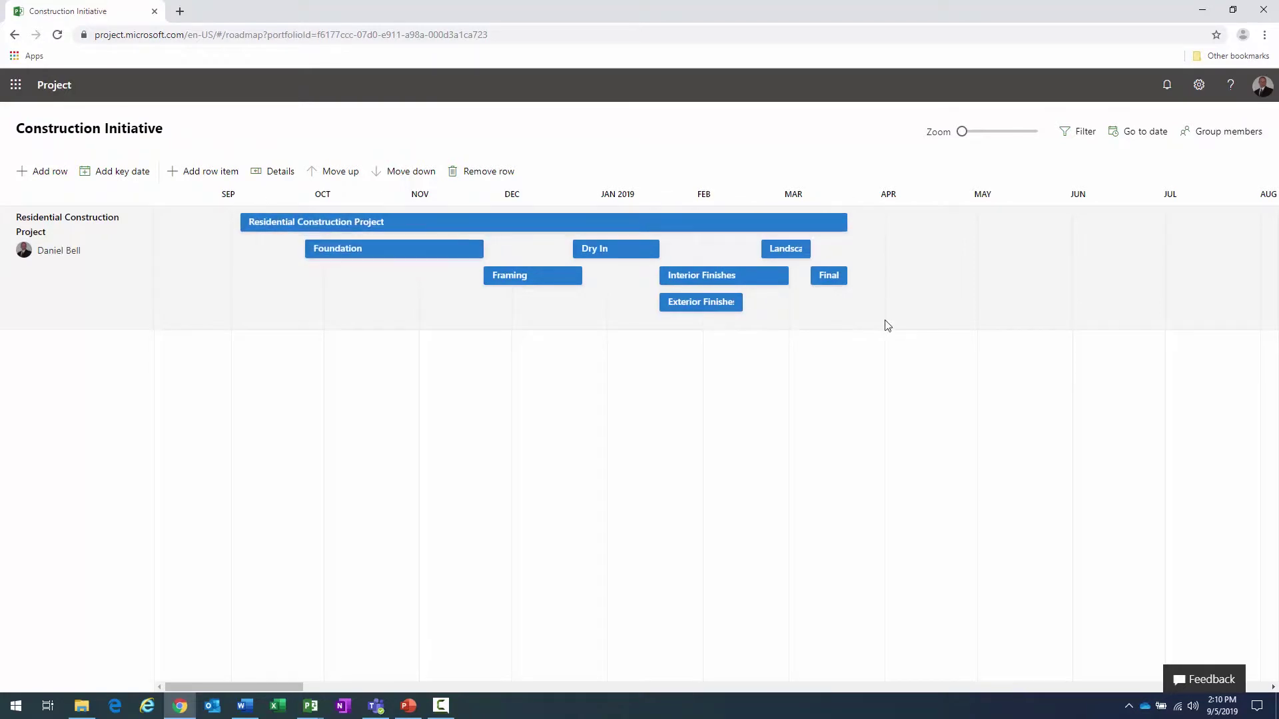
pyautogui.click(245, 706)
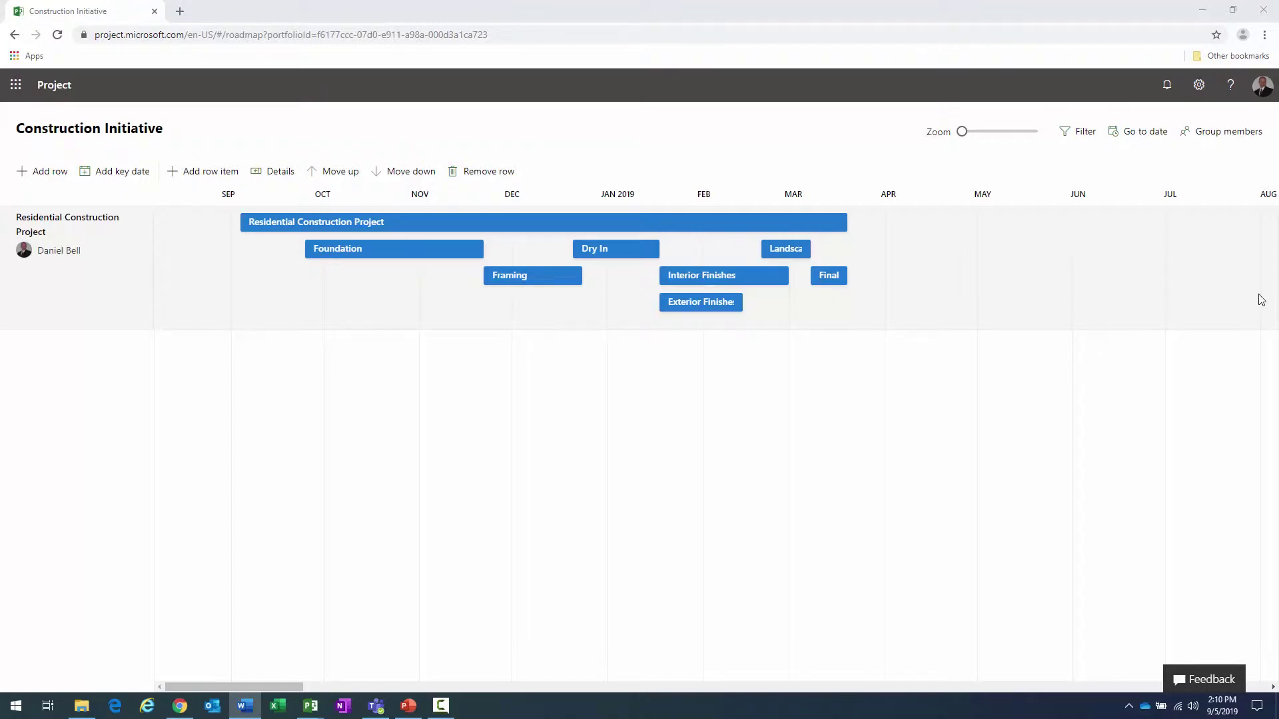
# Step: Pick Customer Service as the existing group for the roadmap
pyautogui.click(1219, 141)
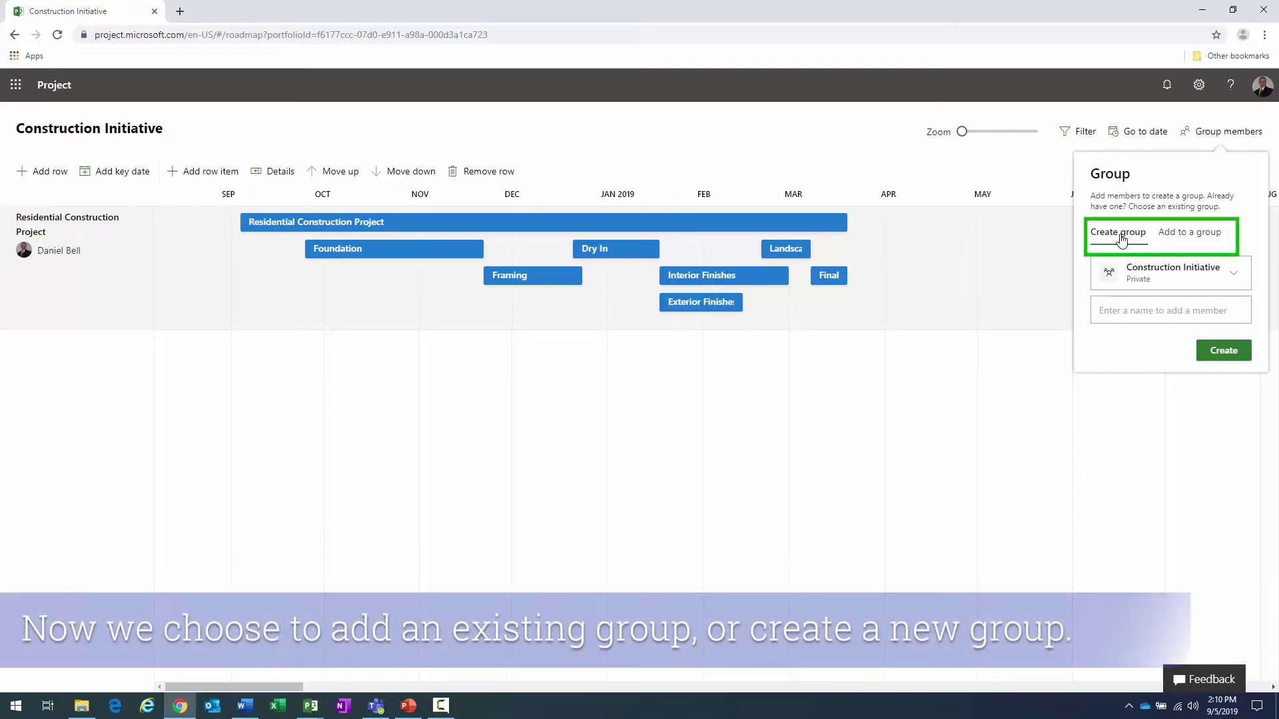
pyautogui.click(1198, 239)
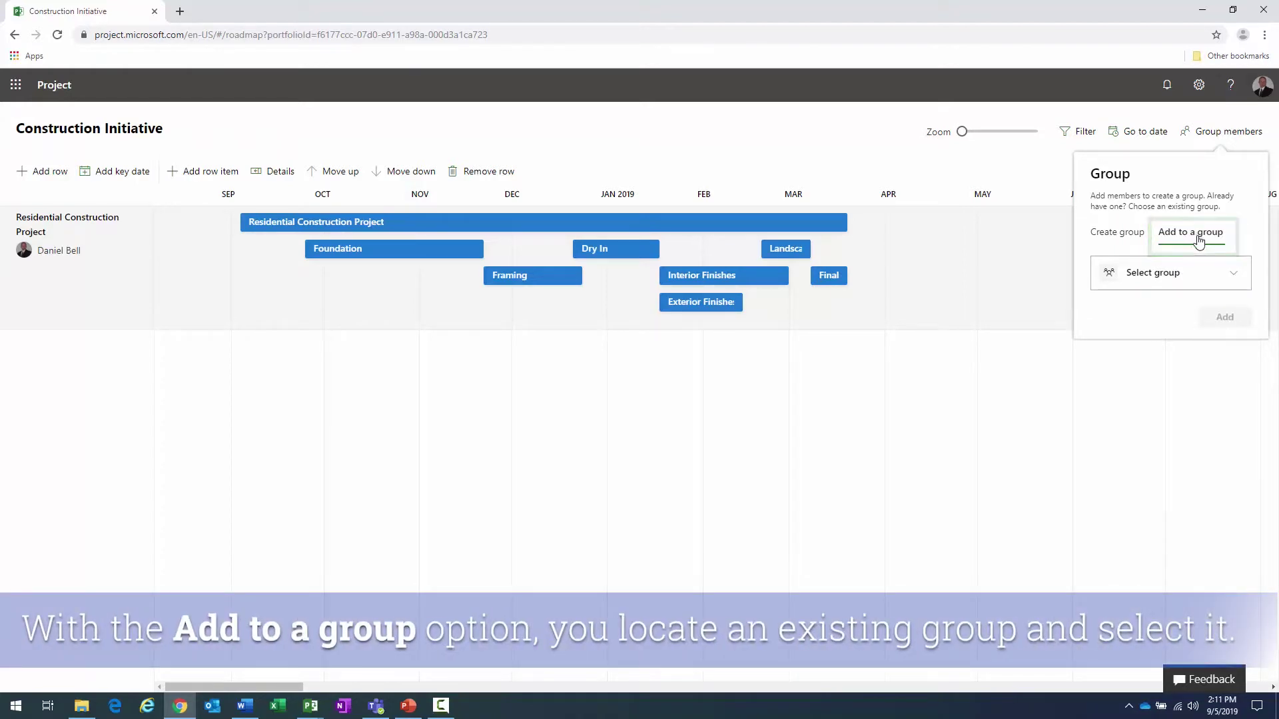
pyautogui.click(1232, 280)
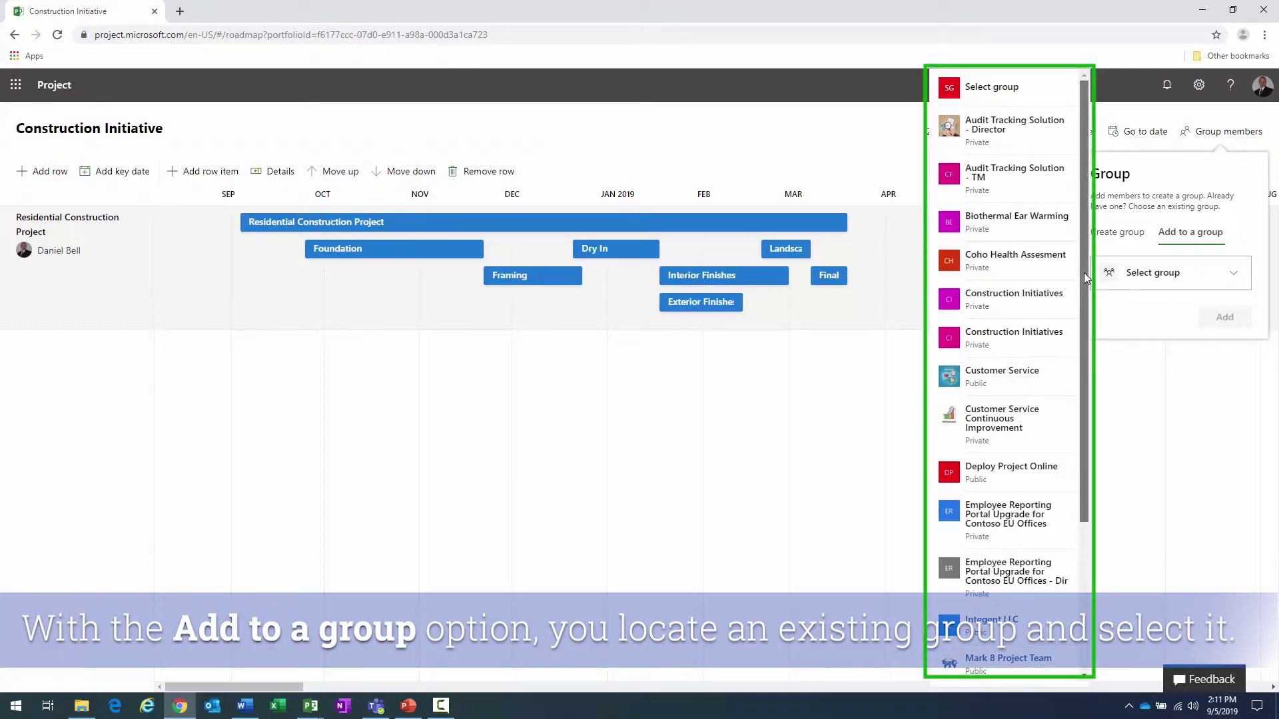
pyautogui.moveTo(1087, 279)
pyautogui.mouseDown()
pyautogui.moveTo(1096, 384)
pyautogui.moveTo(1095, 299)
pyautogui.mouseUp()
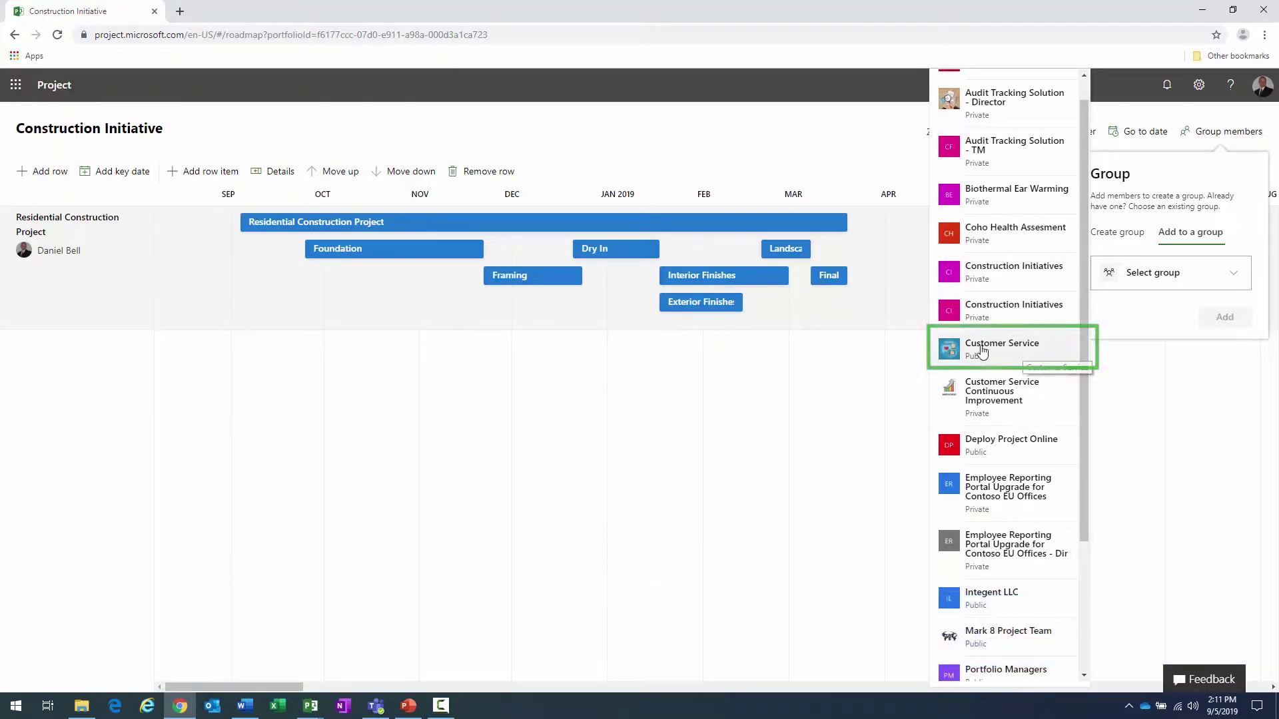
pyautogui.click(979, 351)
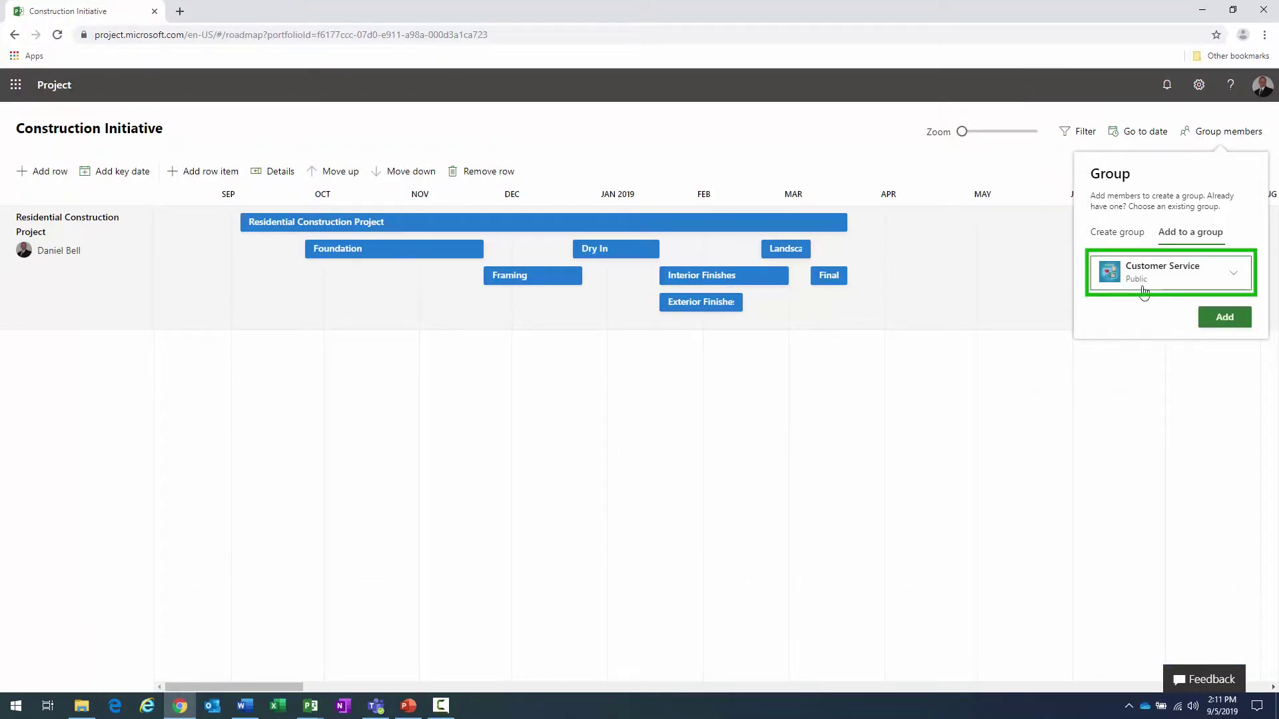
pyautogui.click(1218, 321)
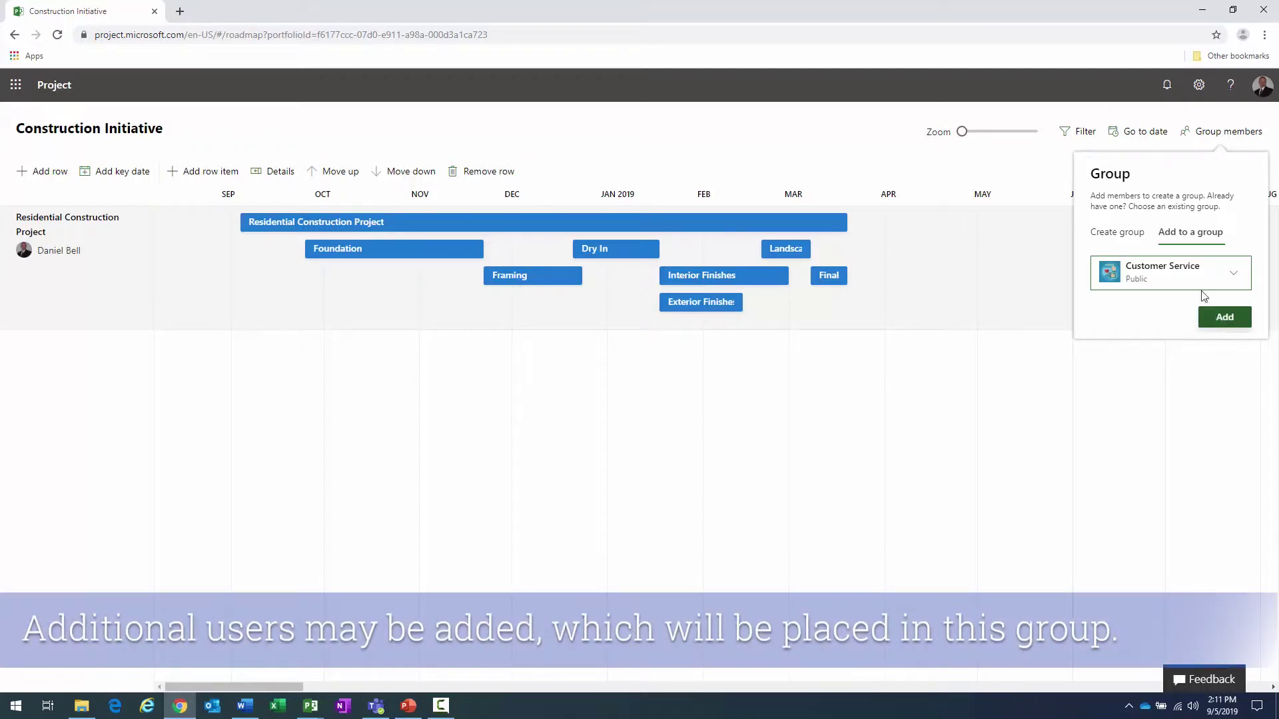
pyautogui.click(1109, 237)
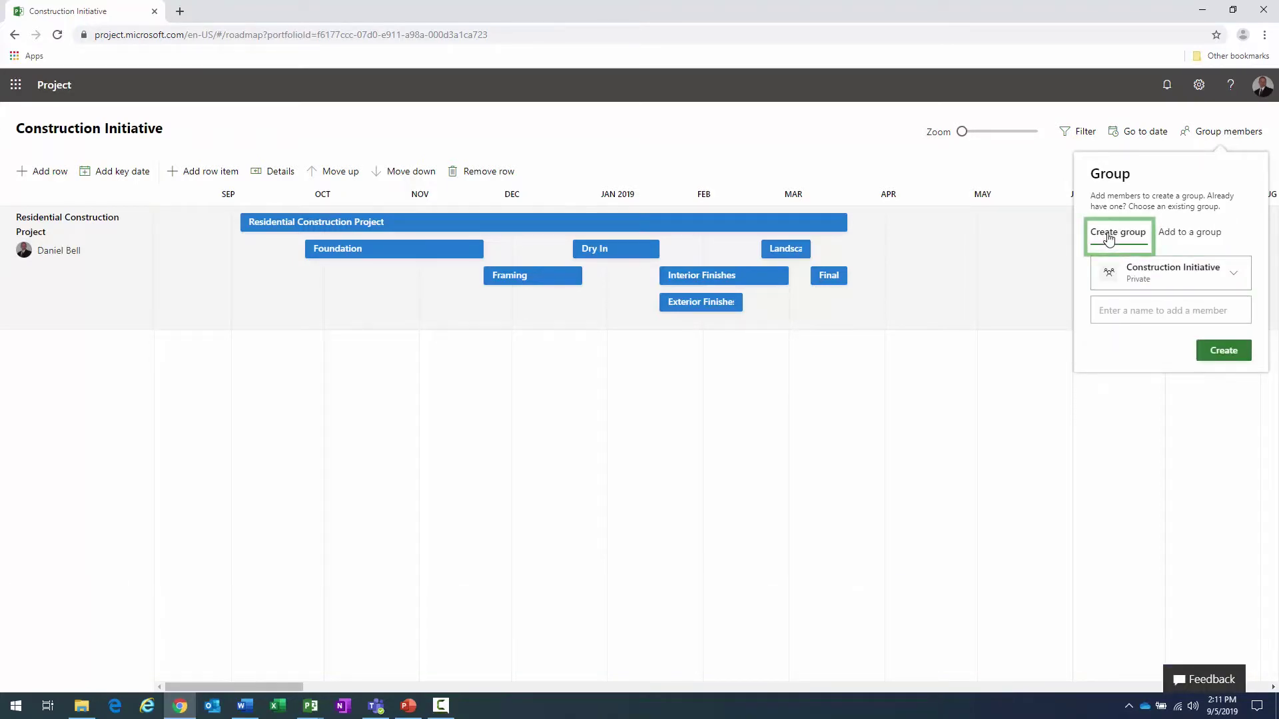
# Step: Create the private Construction Initiative group, adding team members from the name suggestions
pyautogui.click(1156, 304)
pyautogui.write('daniel')
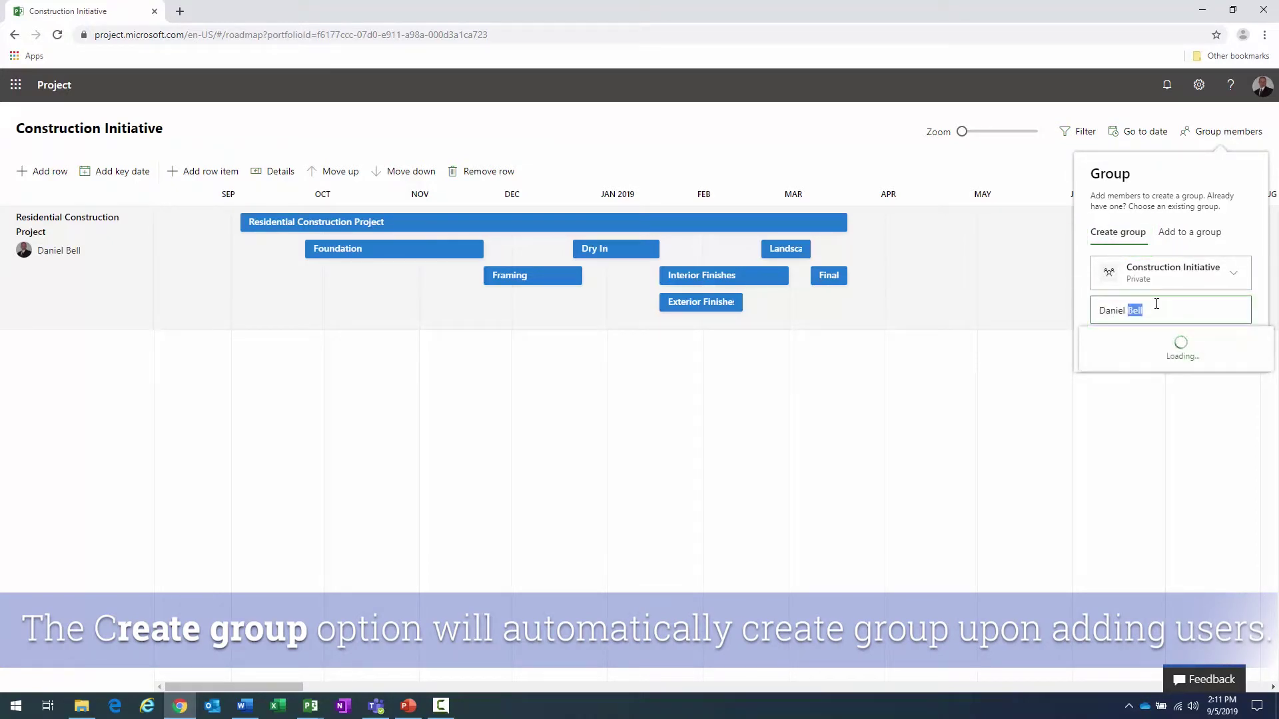
pyautogui.click(1152, 365)
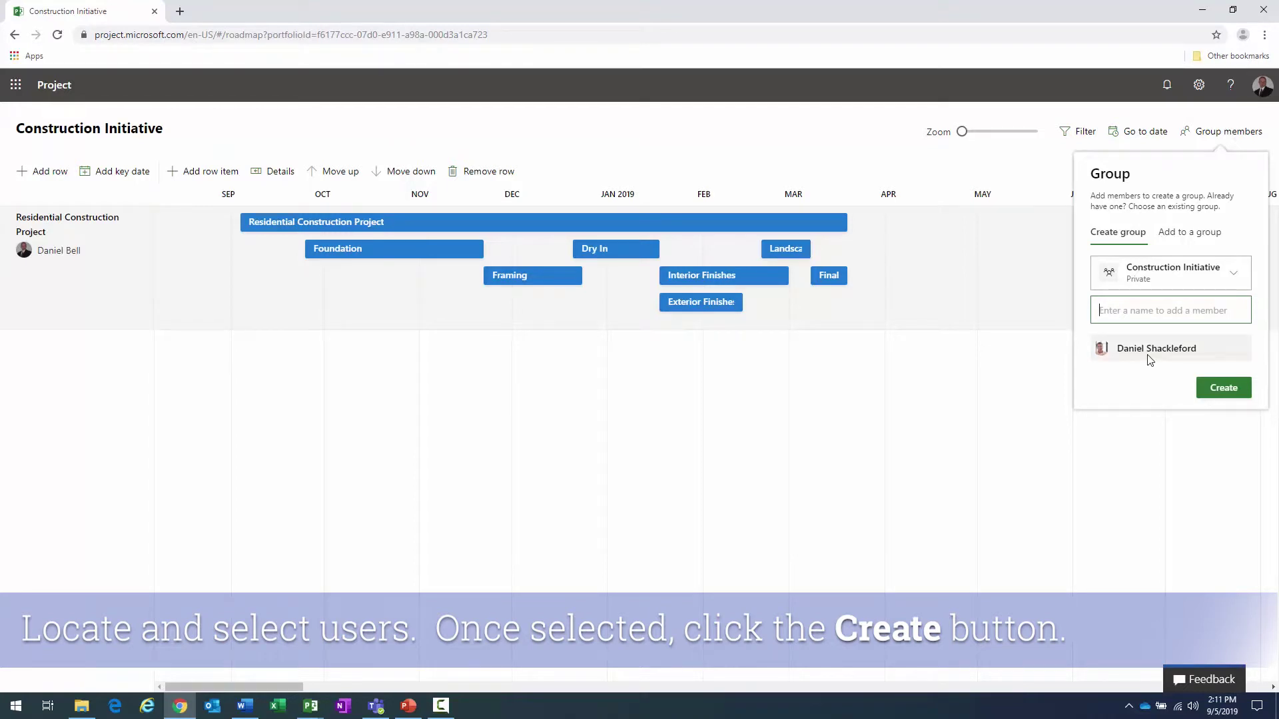
pyautogui.write('Linette Laiminger')
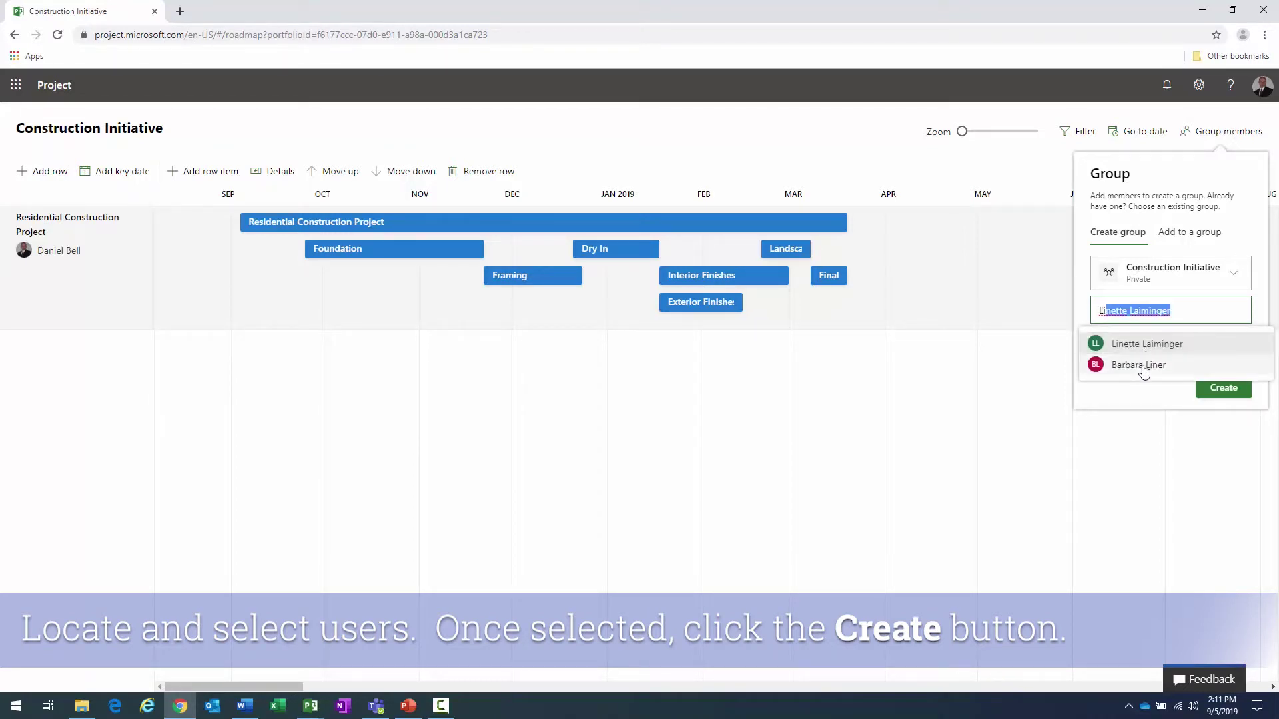
pyautogui.click(1142, 367)
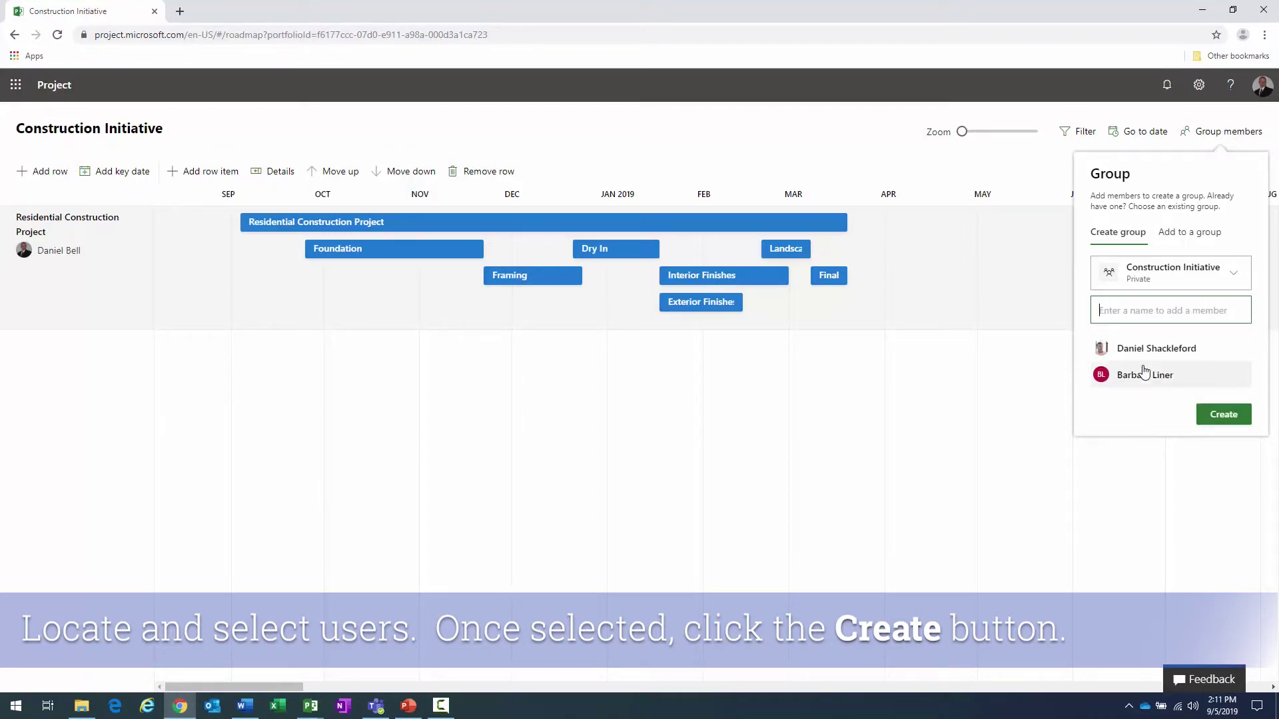
pyautogui.click(1241, 421)
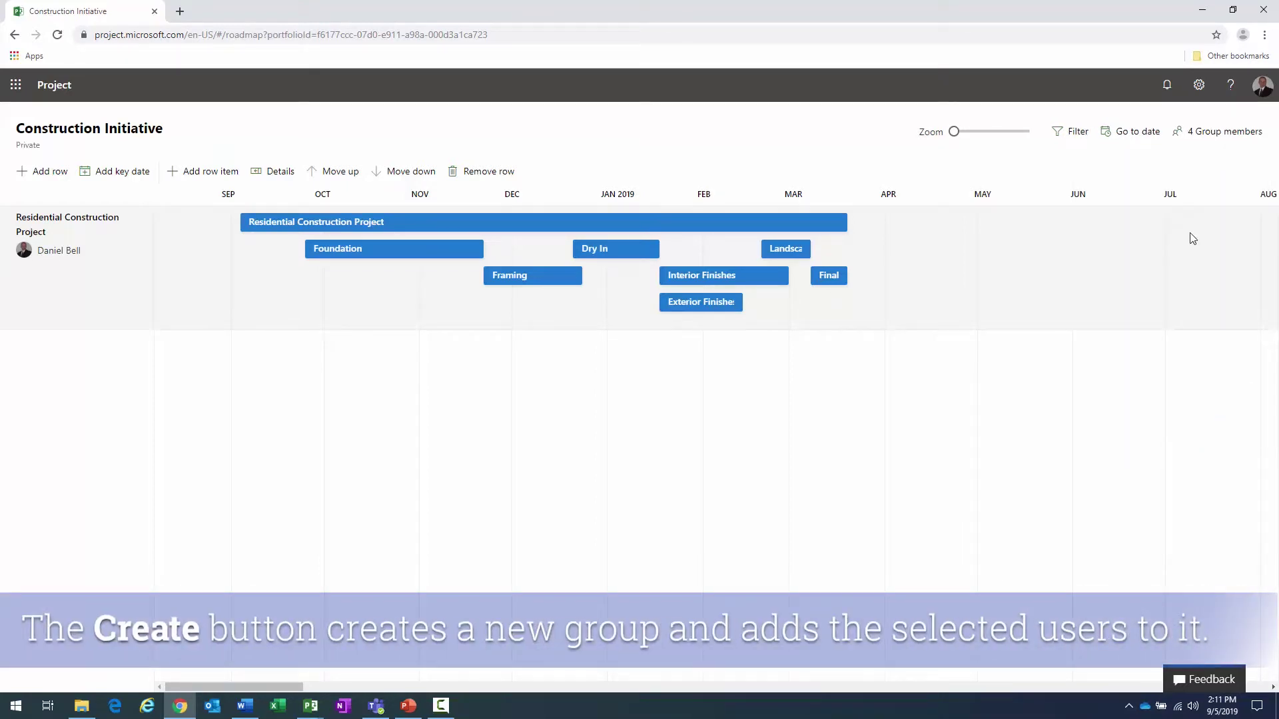
pyautogui.click(1214, 136)
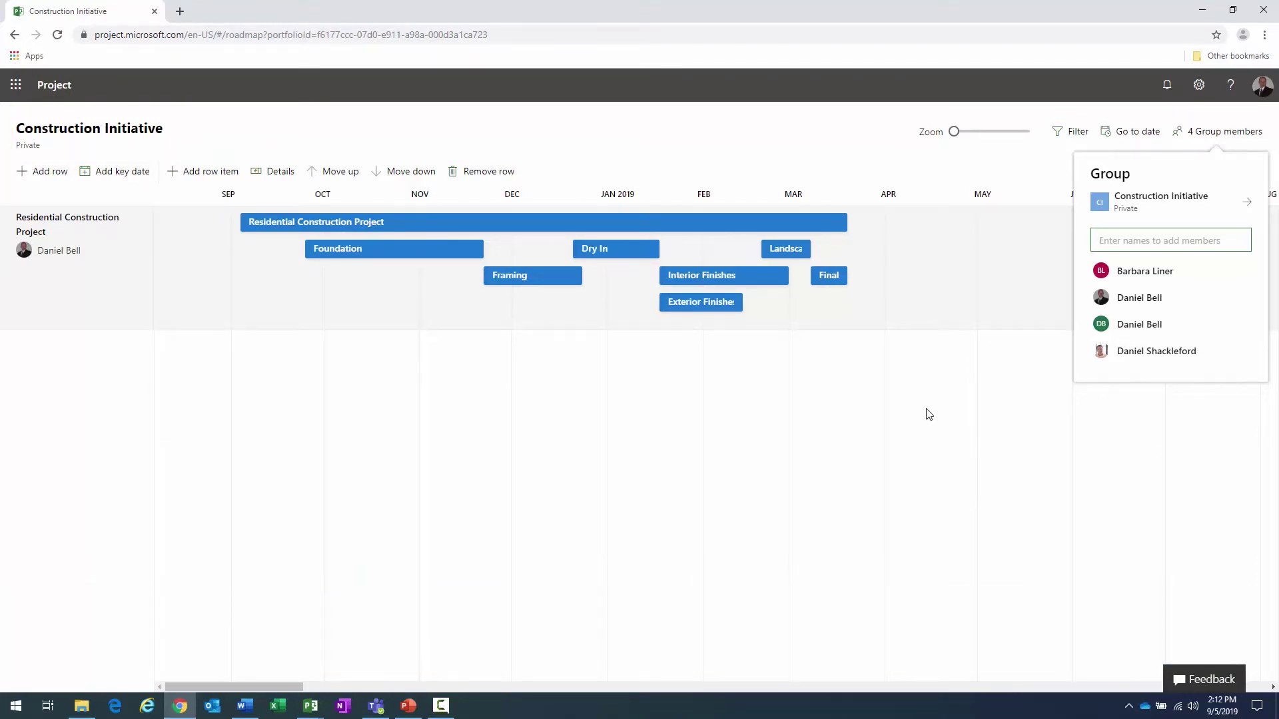
pyautogui.click(931, 415)
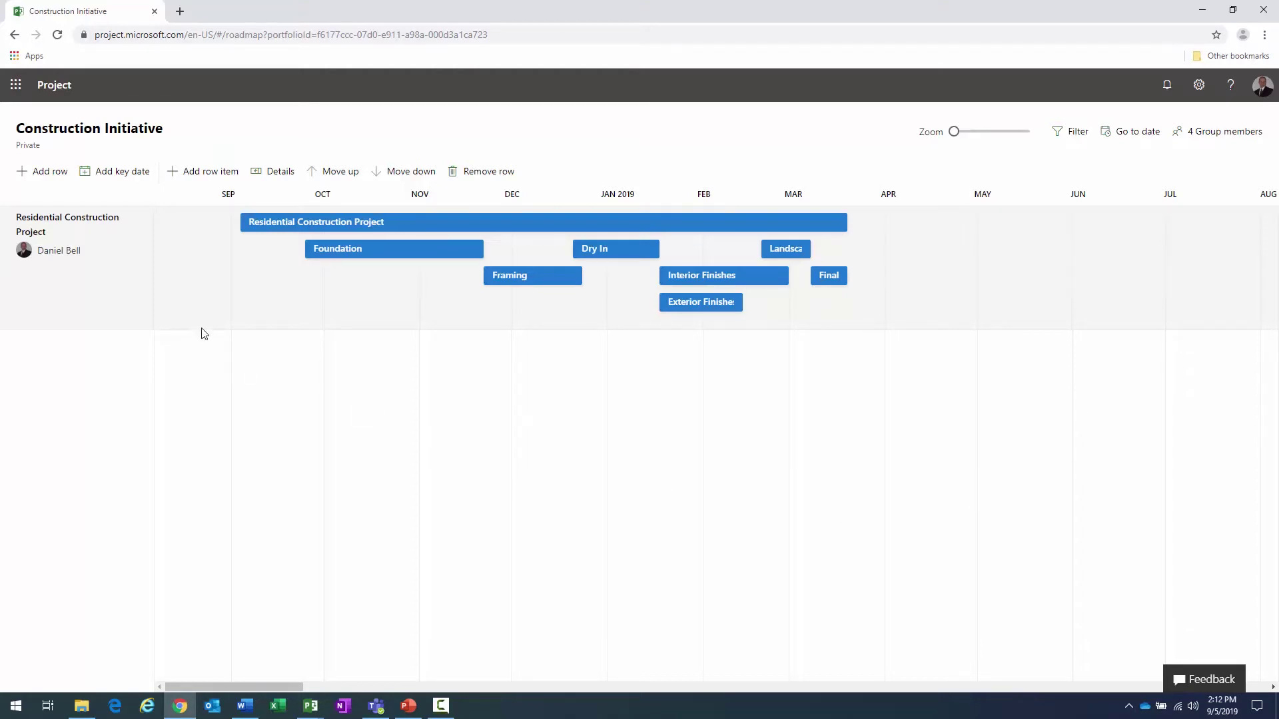
# Step: Add an On track key date 'Onboard Team B' due 02/01/2019
pyautogui.click(119, 174)
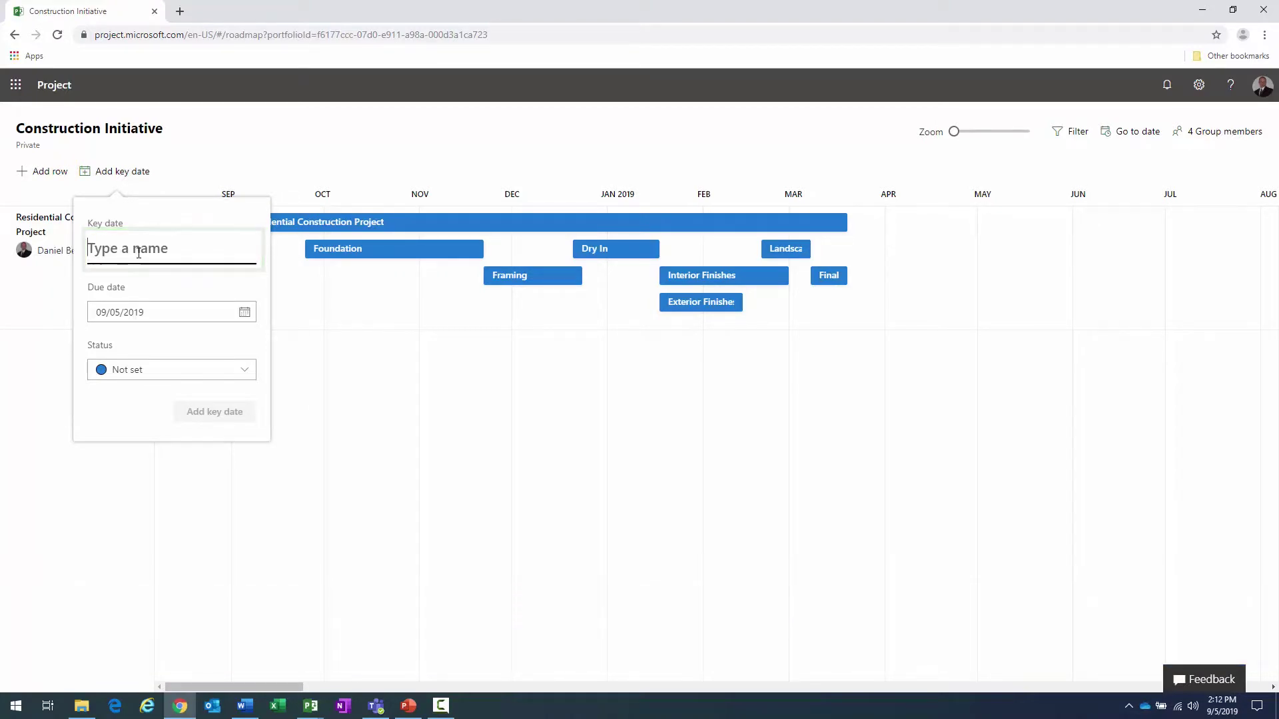
pyautogui.write('Onboard T')
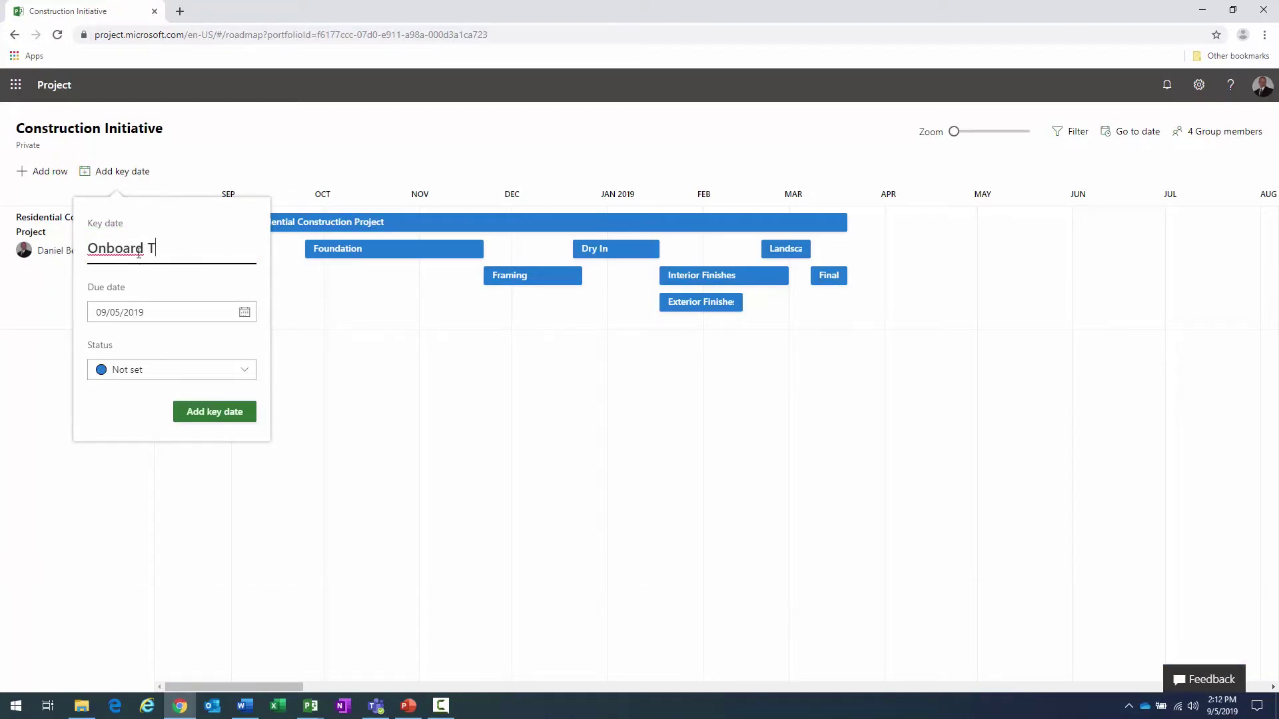
pyautogui.write('eam B')
pyautogui.press('Tab')
pyautogui.click(137, 313)
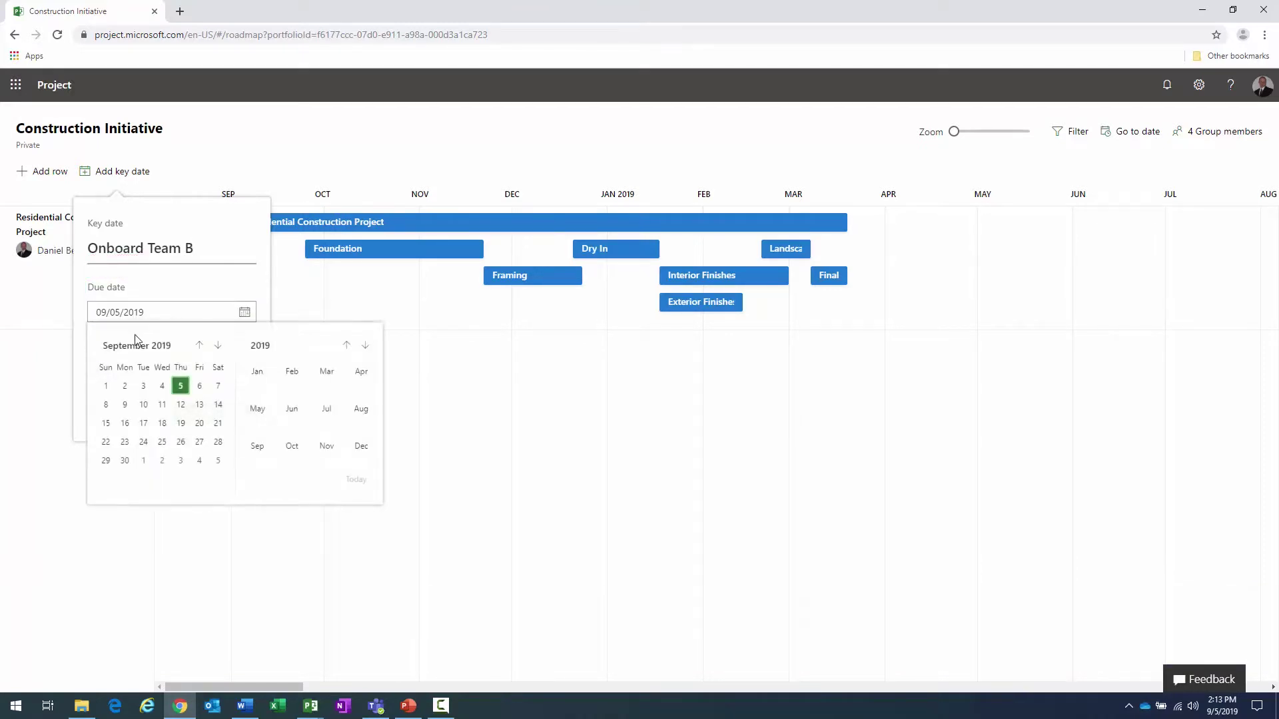
pyautogui.click(198, 345)
pyautogui.click(198, 345)
pyautogui.click(198, 345)
pyautogui.click(199, 345)
pyautogui.click(198, 345)
pyautogui.click(199, 345)
pyautogui.click(199, 345)
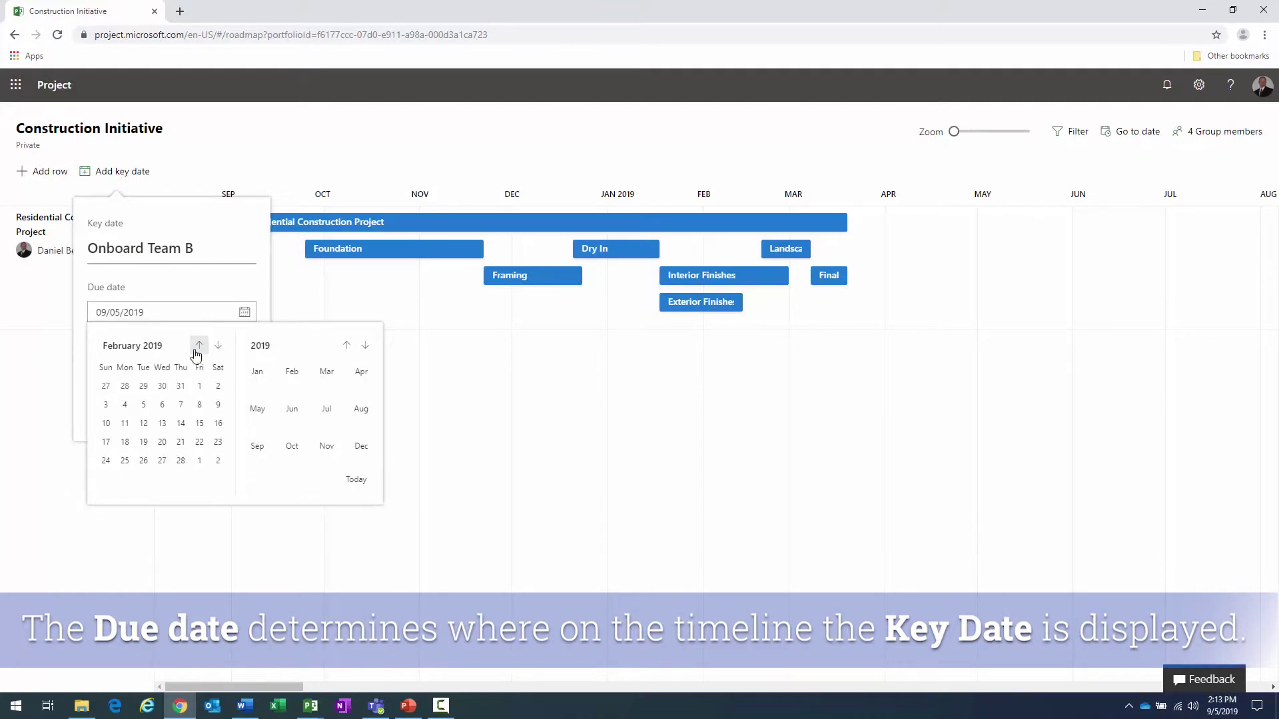
pyautogui.click(199, 385)
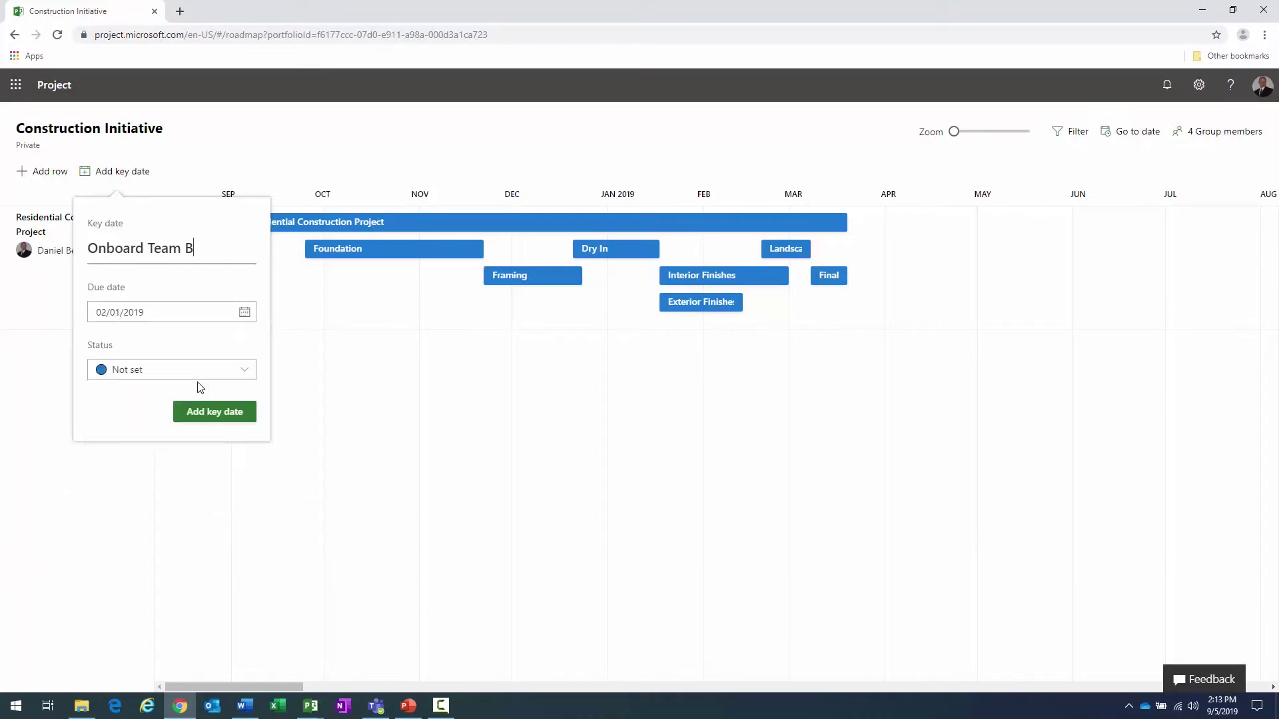
pyautogui.click(238, 375)
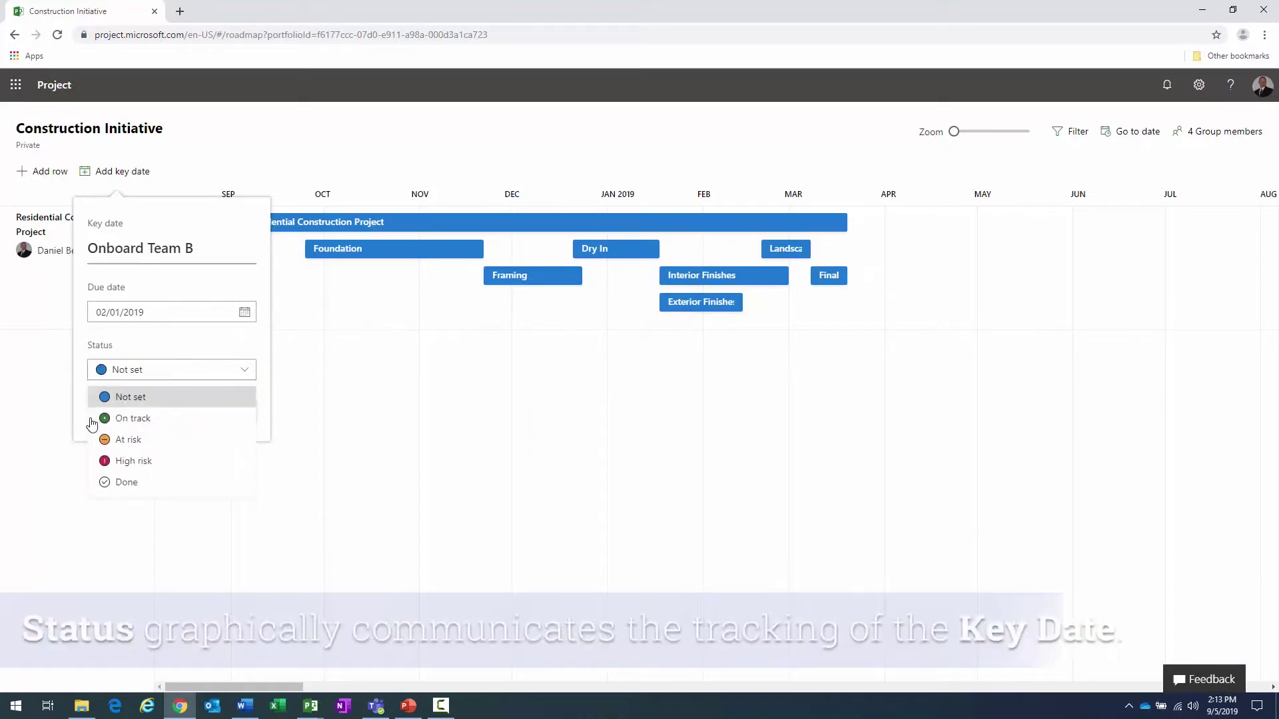
pyautogui.click(134, 419)
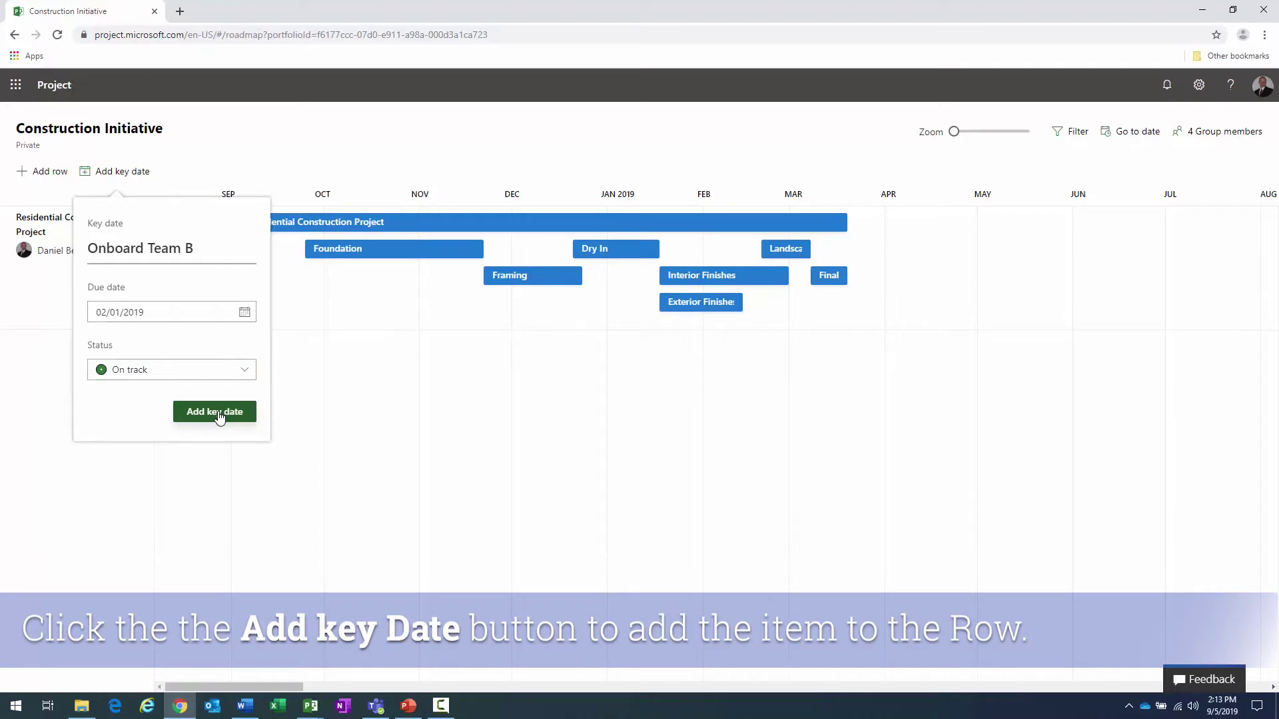
pyautogui.click(218, 413)
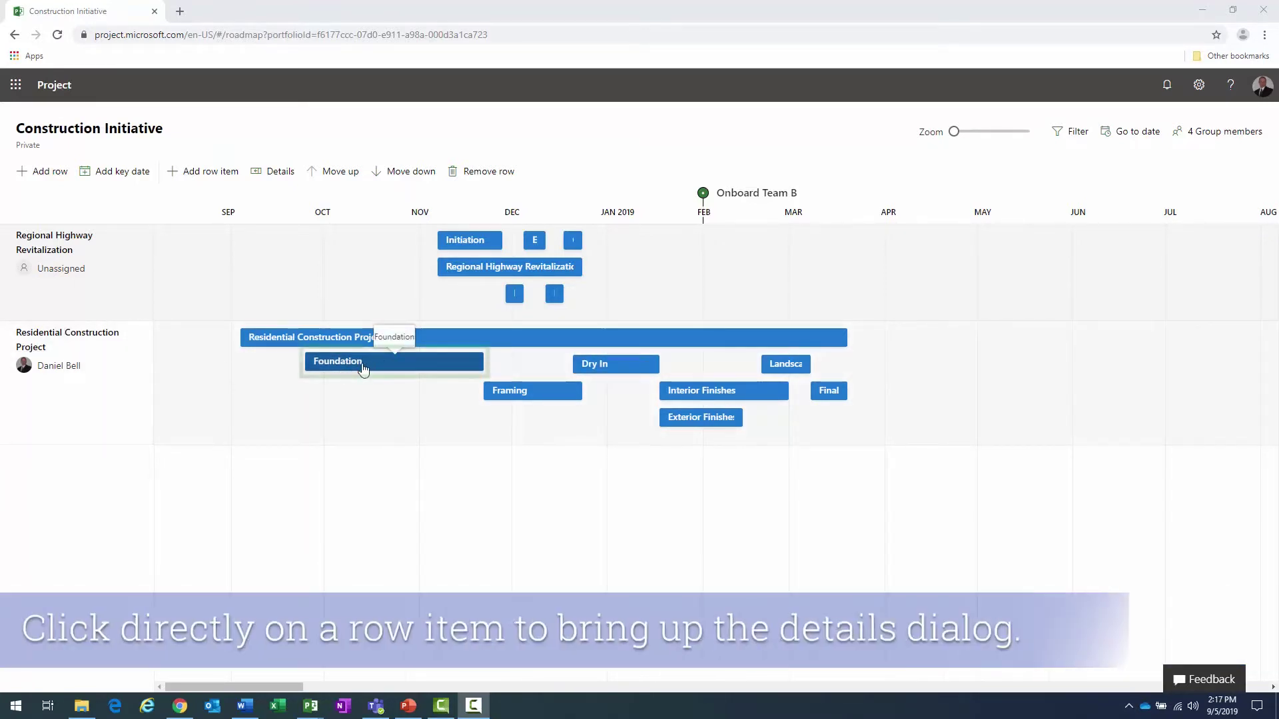
# Step: Set the Foundation phase's status to Done
pyautogui.click(417, 369)
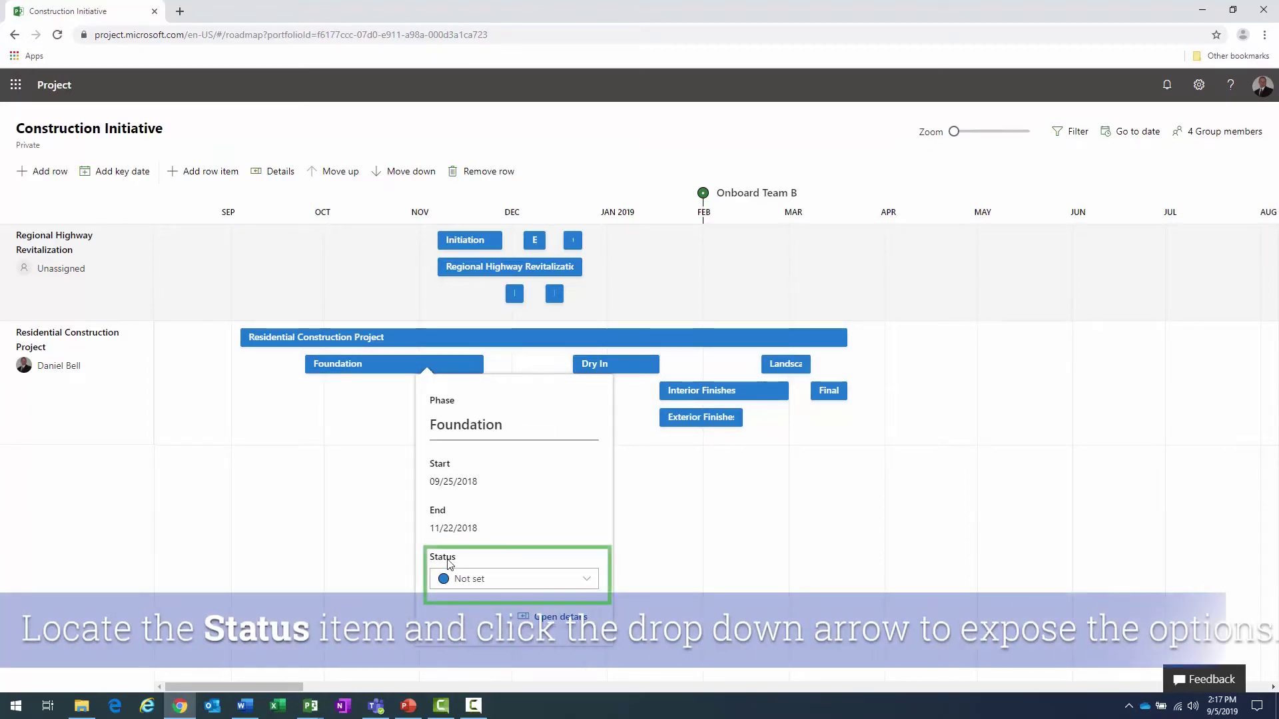
pyautogui.click(503, 581)
pyautogui.click(487, 552)
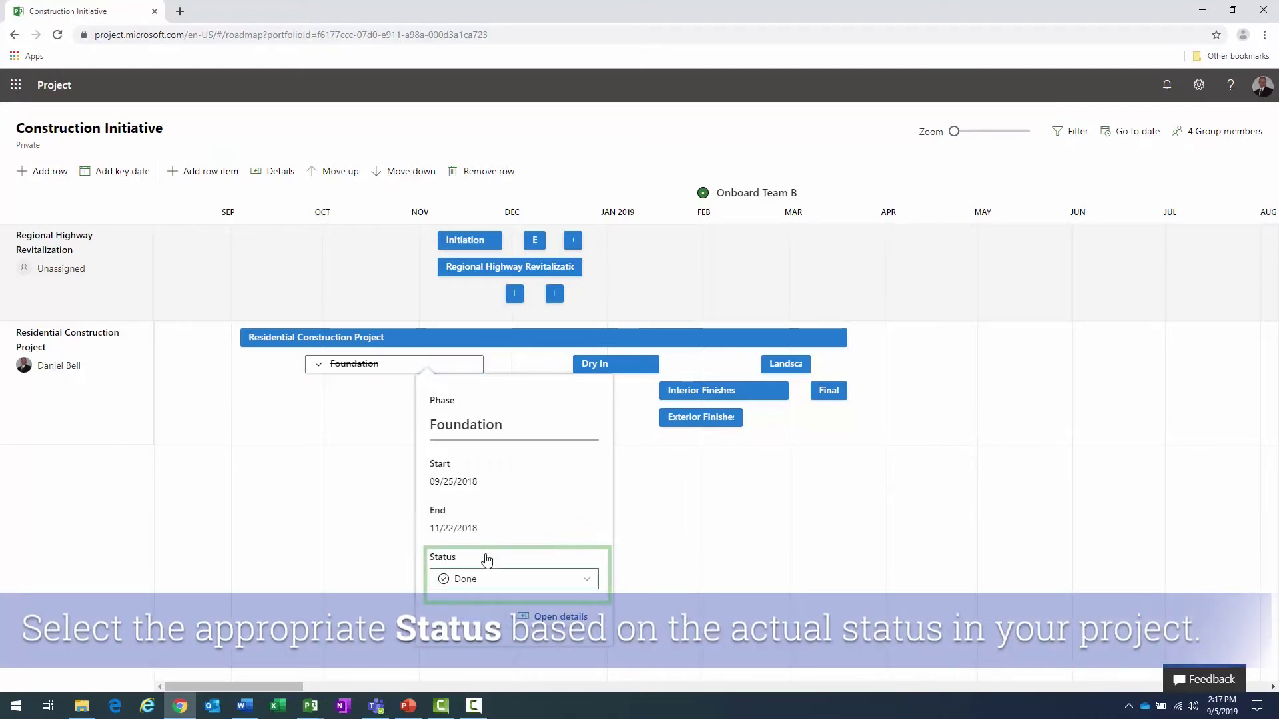
pyautogui.click(665, 527)
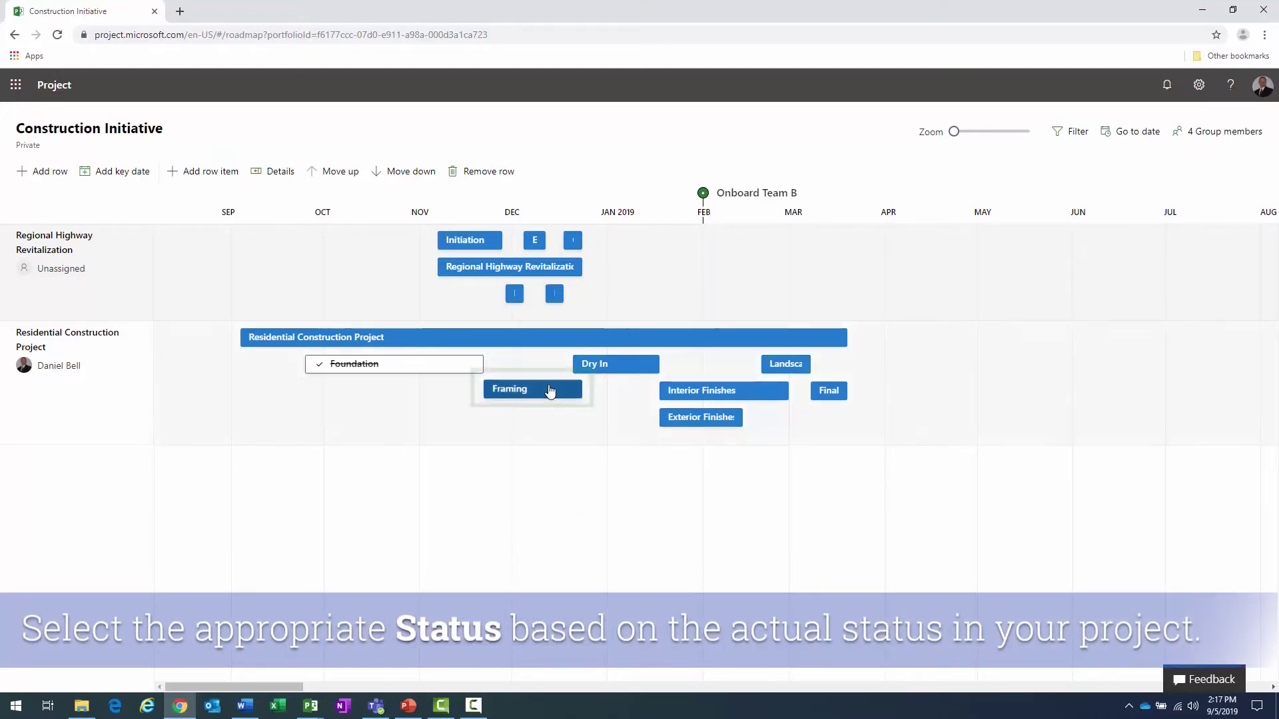
# Step: Mark the Framing and Dry In phases as On track
pyautogui.click(533, 390)
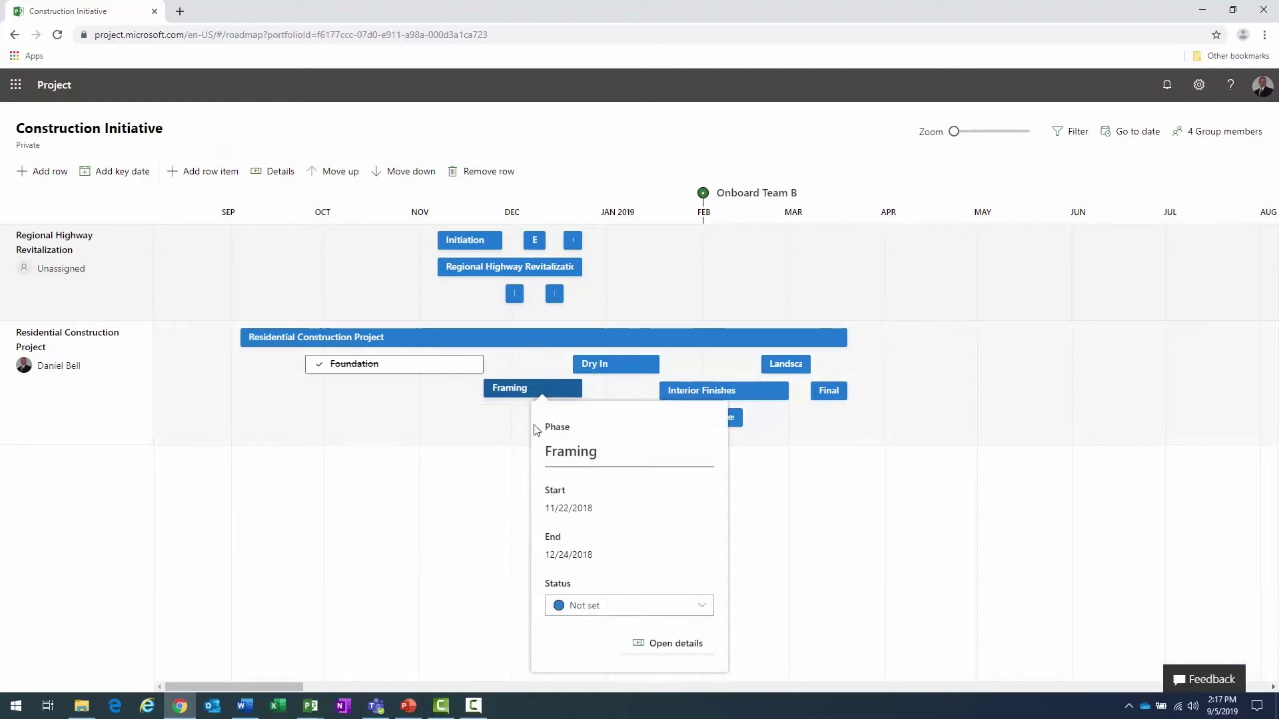
pyautogui.click(583, 605)
pyautogui.click(585, 514)
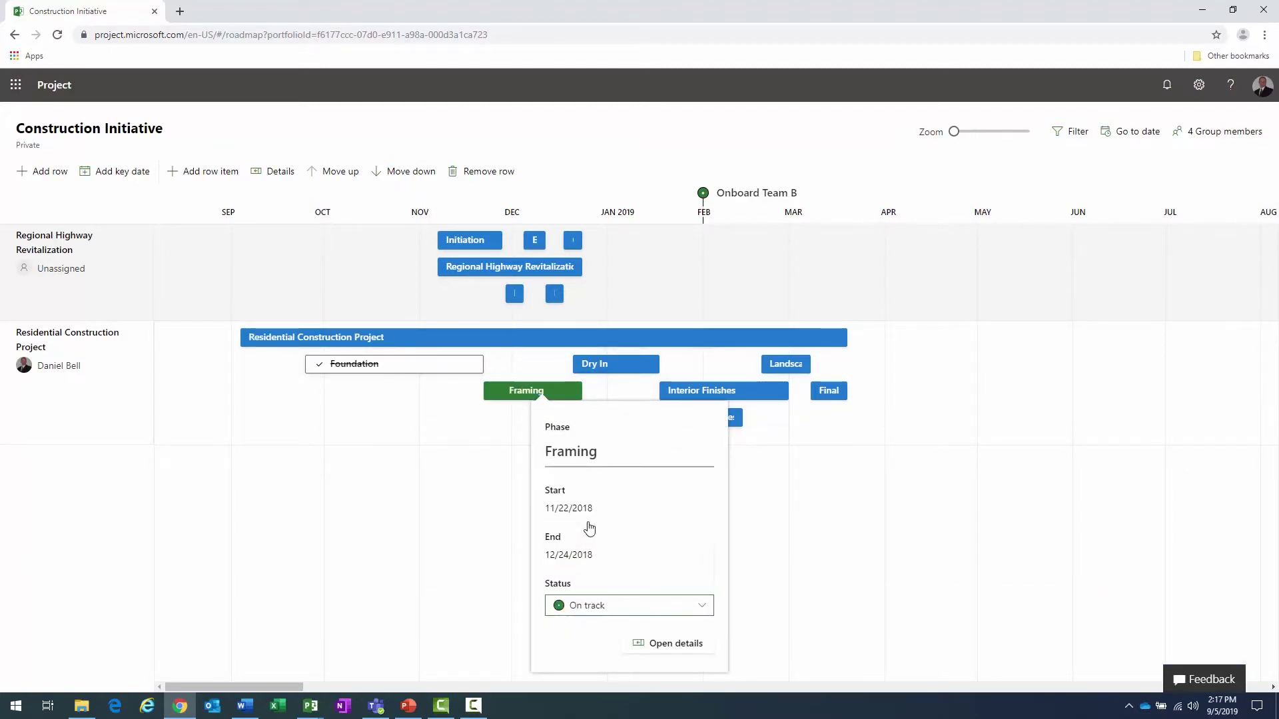
pyautogui.click(605, 365)
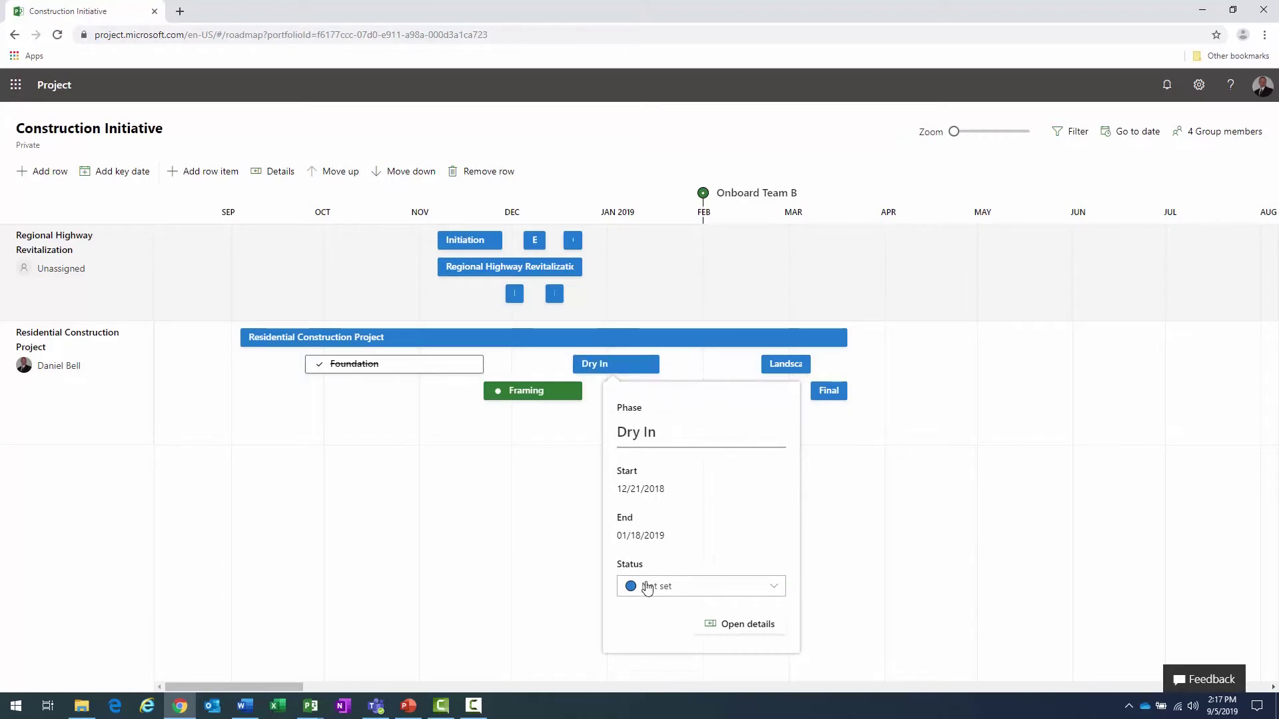
pyautogui.click(646, 587)
pyautogui.click(653, 497)
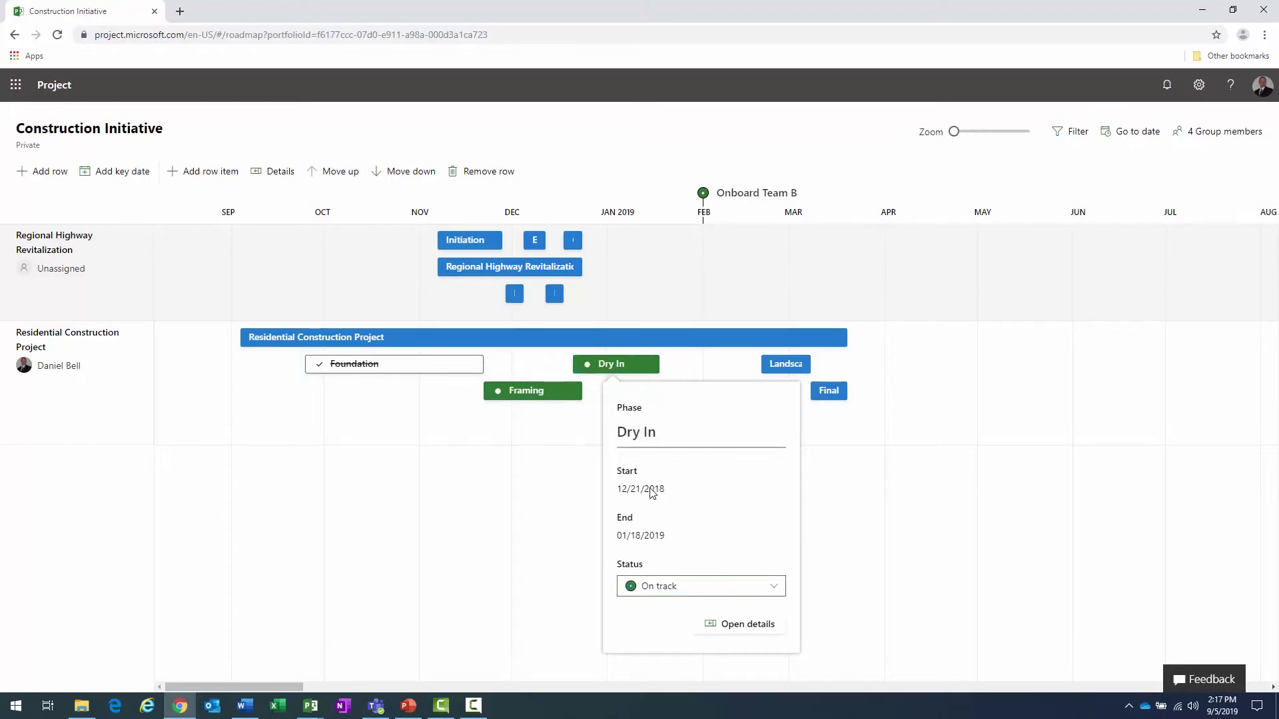
pyautogui.click(746, 353)
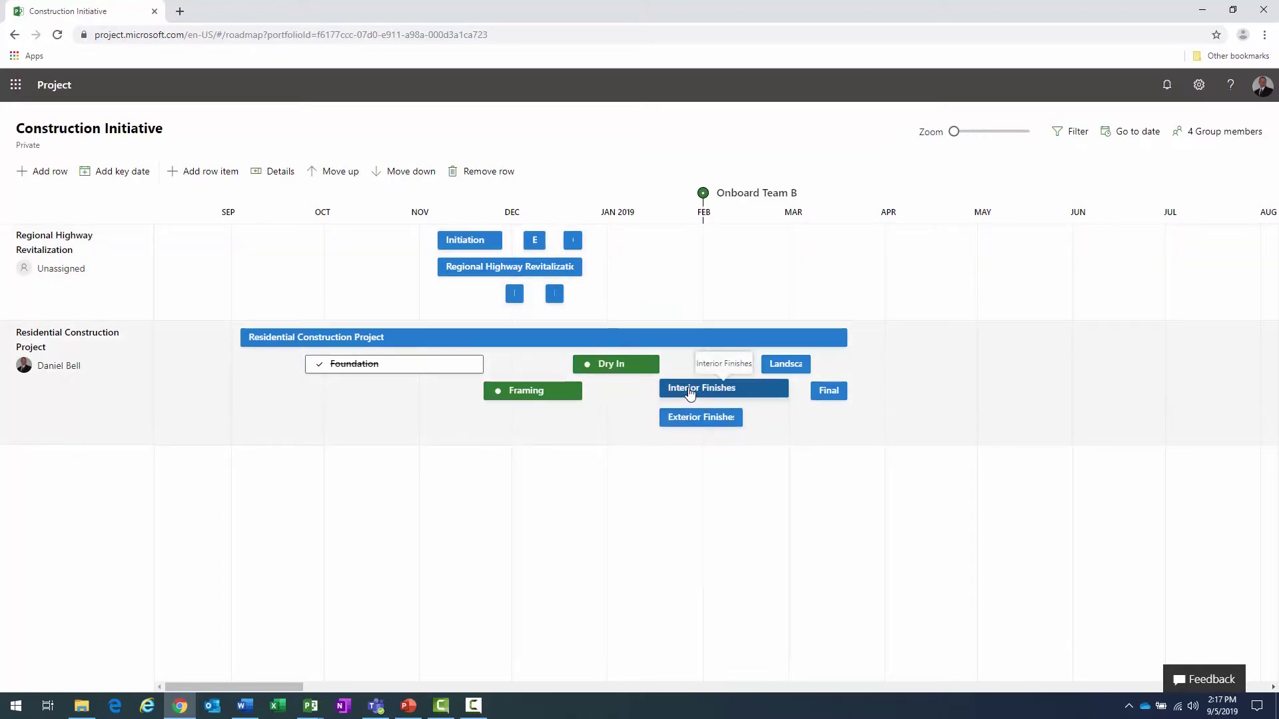
# Step: Set the Interior Finishes phase's status to At risk
pyautogui.click(696, 391)
pyautogui.click(725, 600)
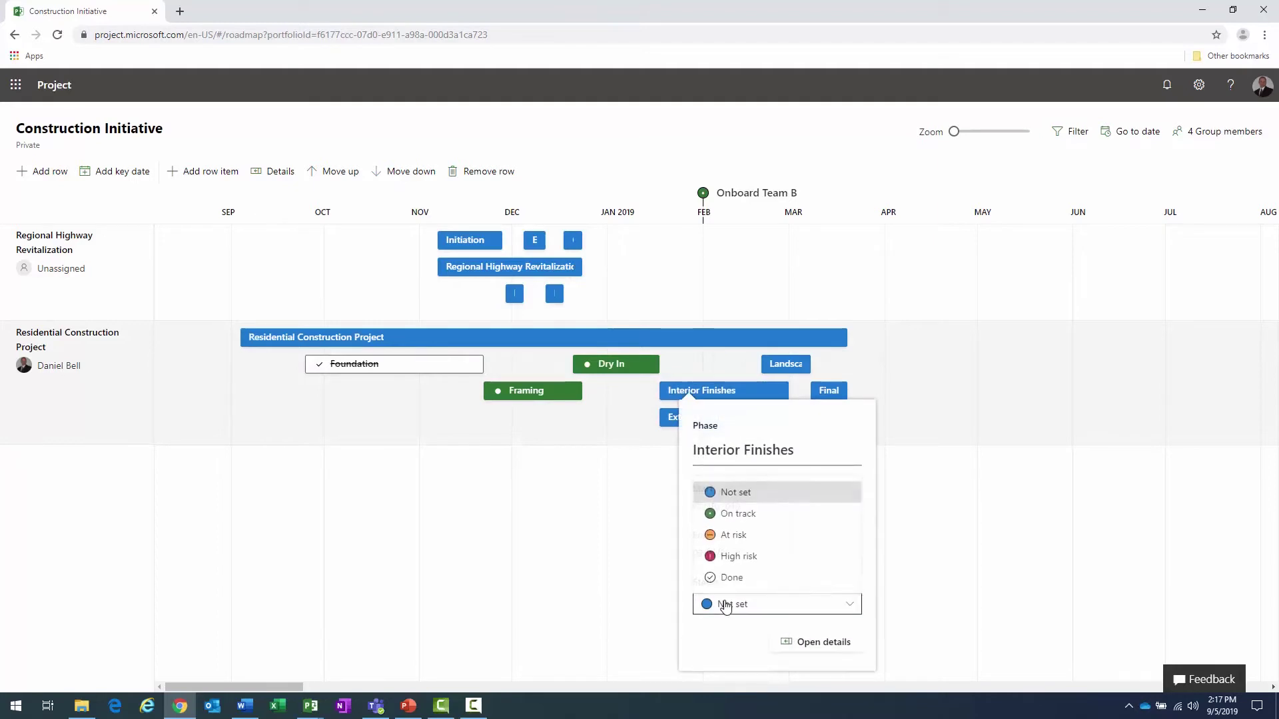
pyautogui.click(725, 534)
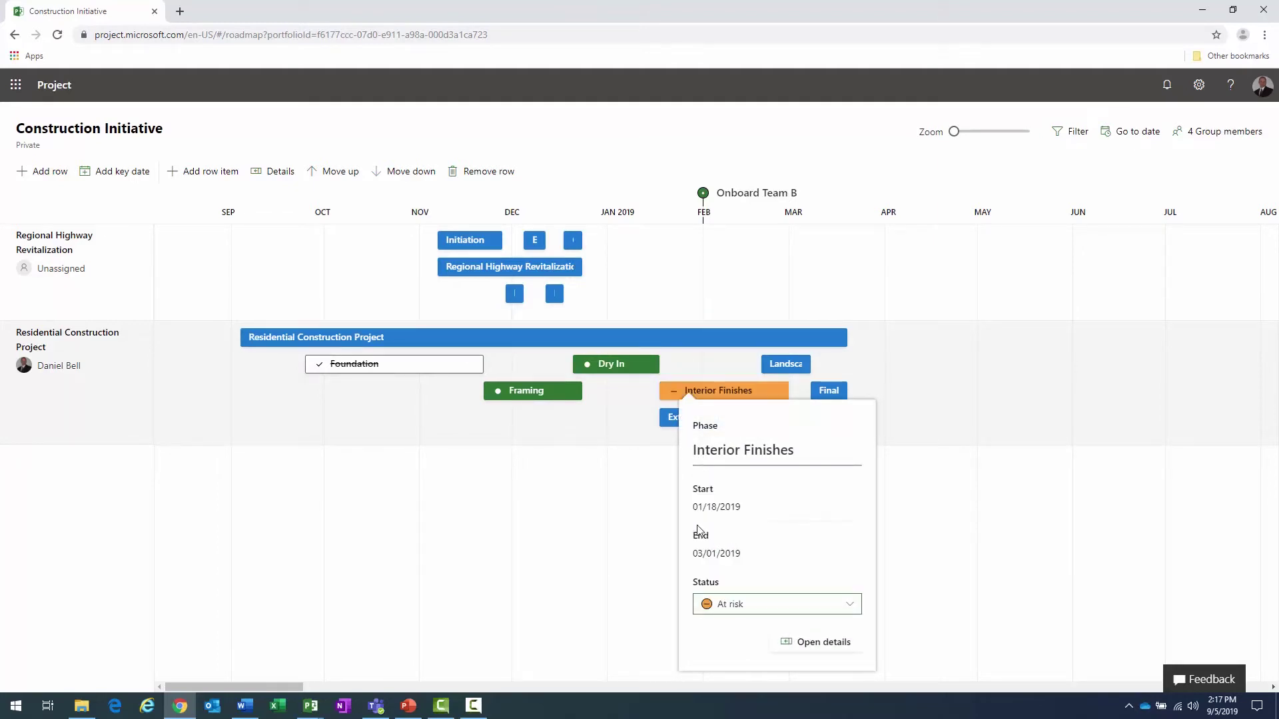
pyautogui.click(666, 519)
# Step: Mark the Exterior Finishes and Landscaping phases as On track
pyautogui.click(692, 417)
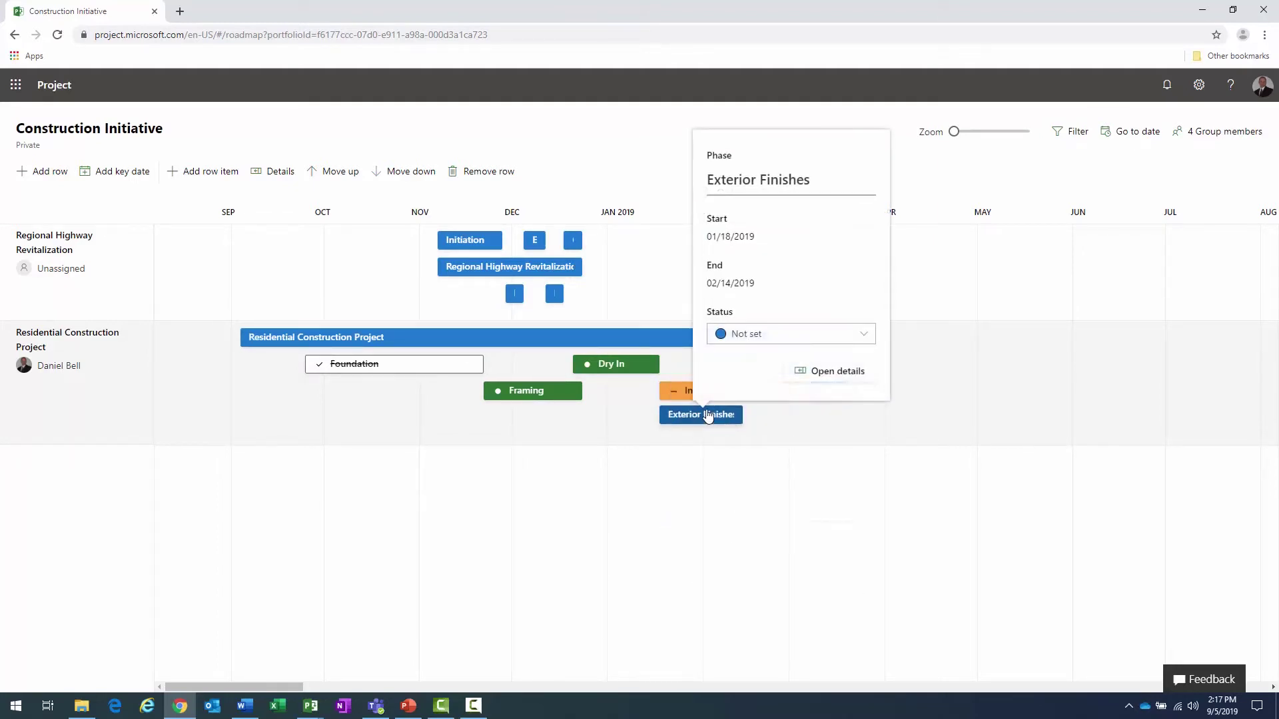
pyautogui.click(749, 336)
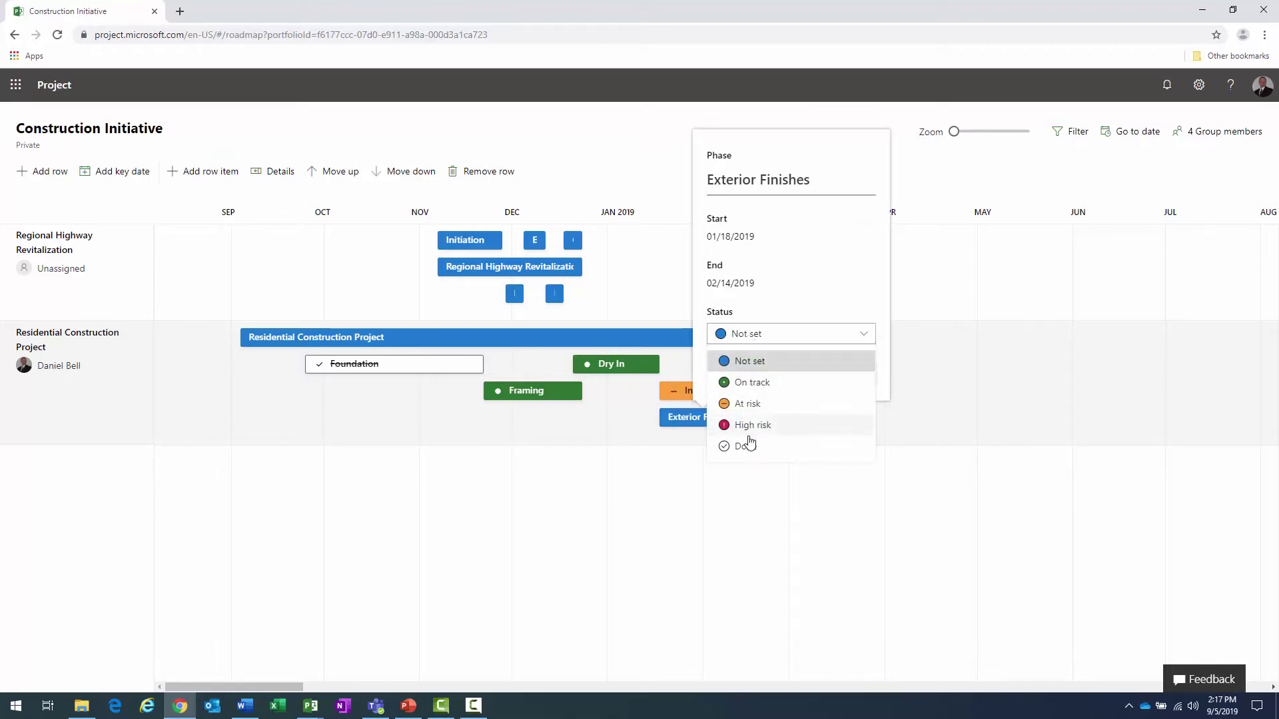
pyautogui.click(750, 382)
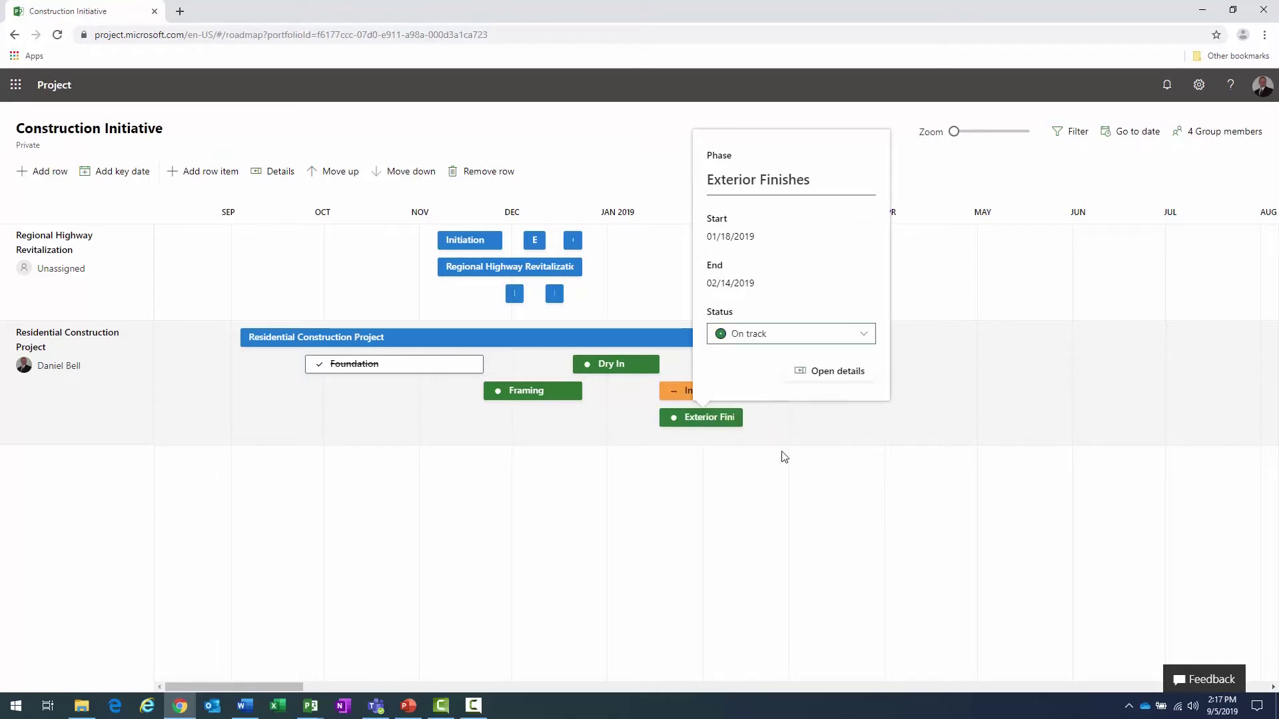
pyautogui.click(781, 439)
pyautogui.click(787, 363)
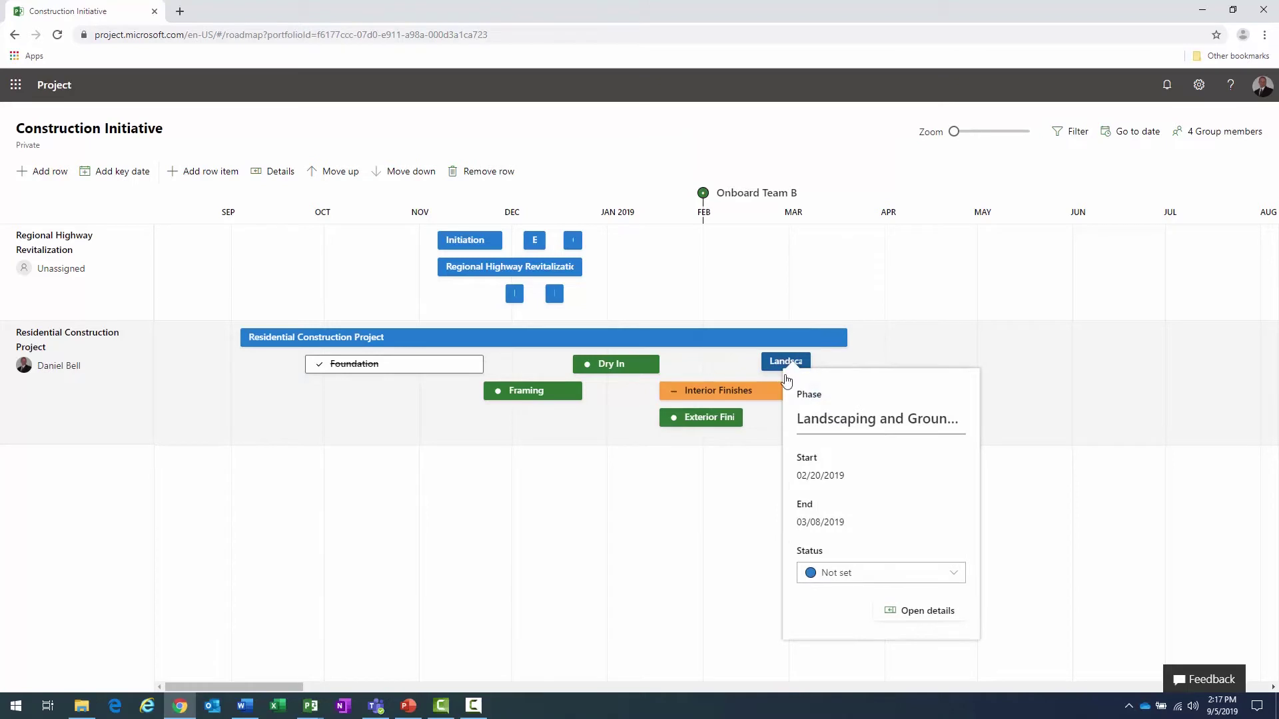
pyautogui.click(818, 577)
pyautogui.click(830, 481)
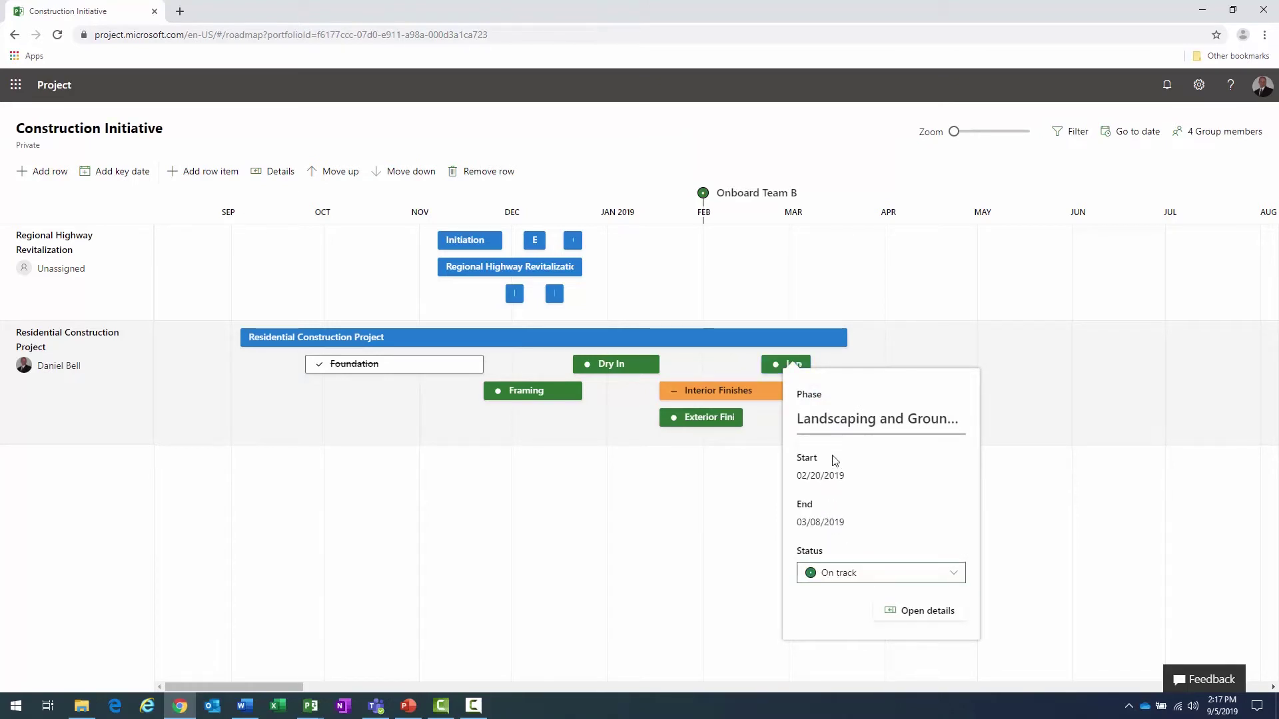
pyautogui.click(776, 434)
# Step: Mark Final Acceptance and the Residential Construction Project row as On track
pyautogui.click(829, 389)
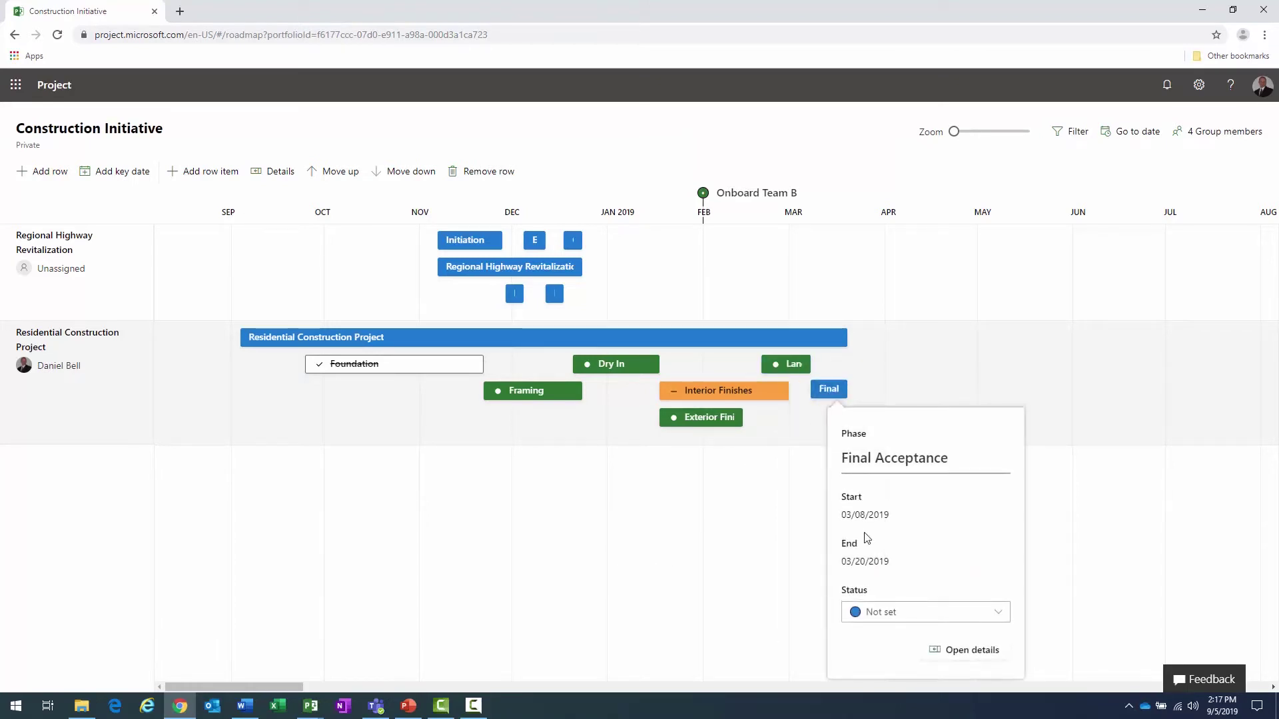
pyautogui.click(871, 611)
pyautogui.click(884, 521)
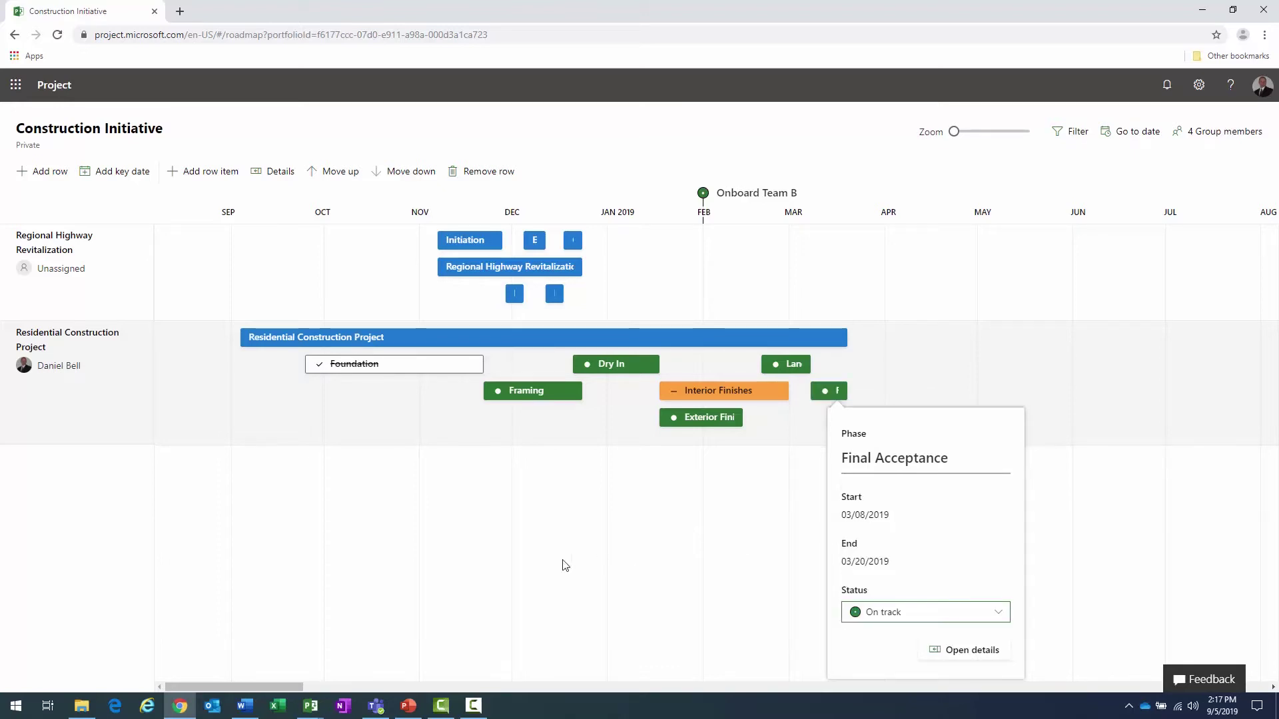
pyautogui.click(435, 339)
pyautogui.click(519, 551)
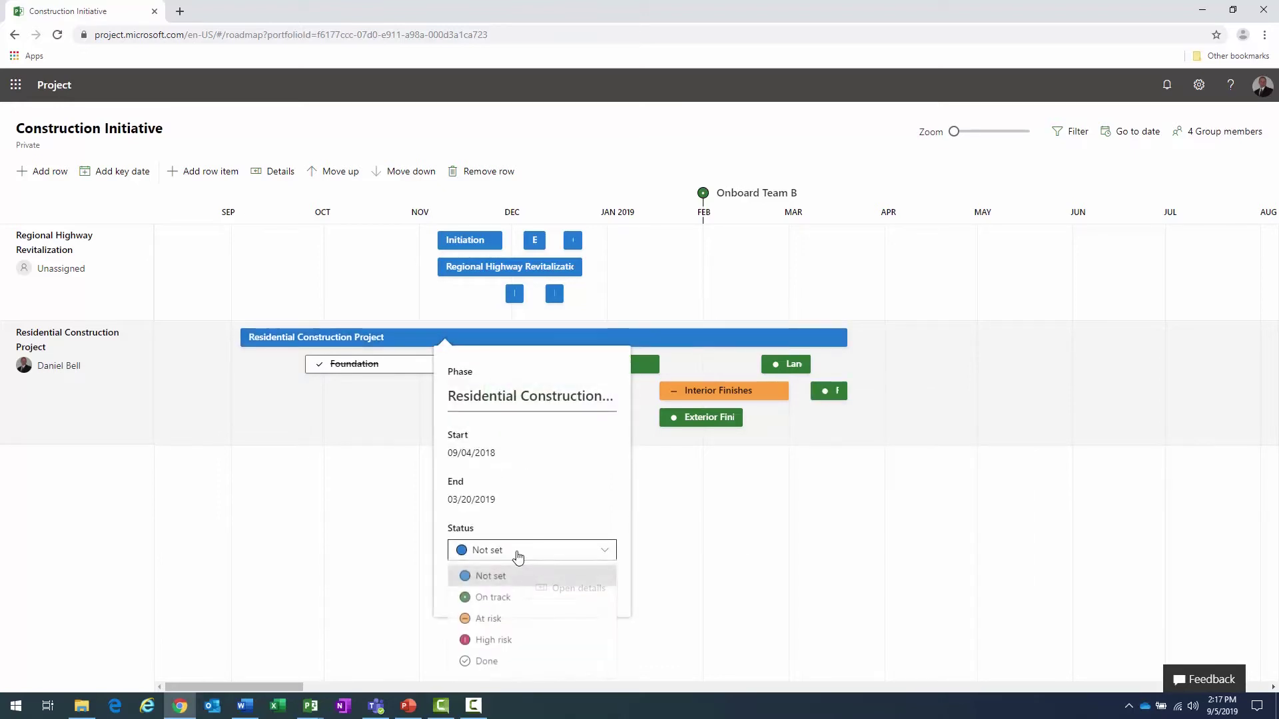
pyautogui.click(497, 598)
pyautogui.click(404, 391)
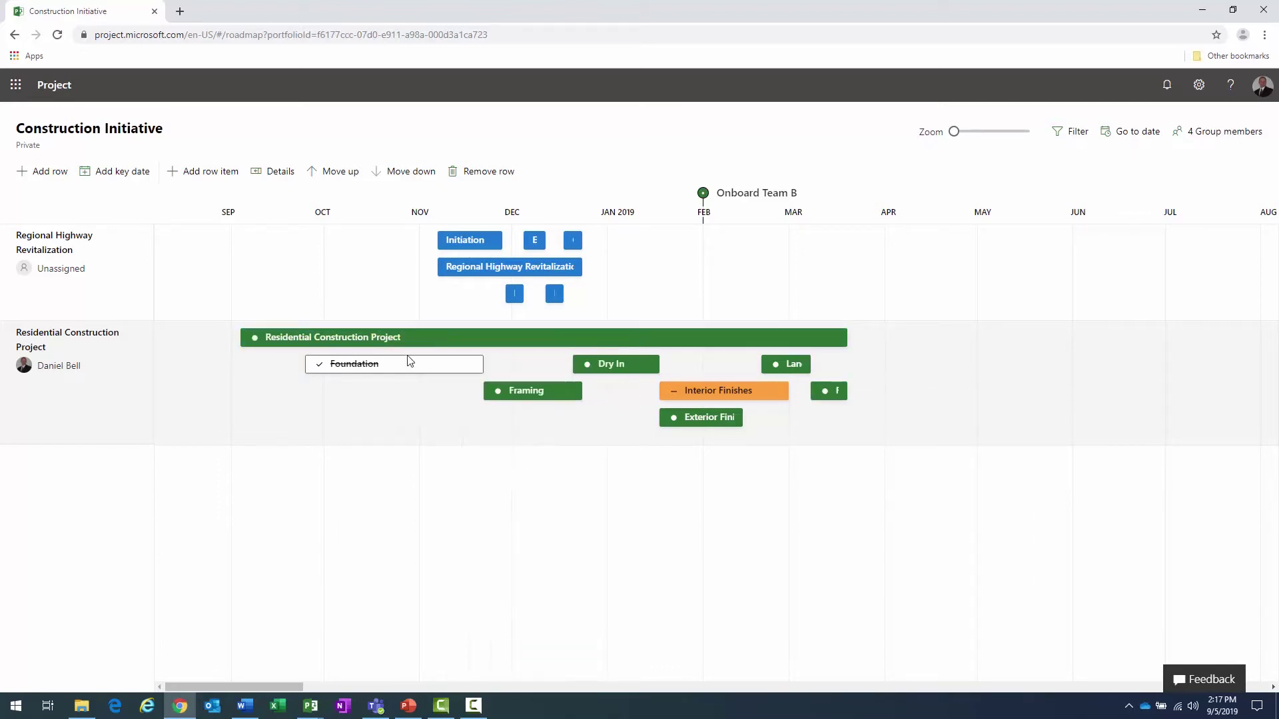
pyautogui.click(464, 241)
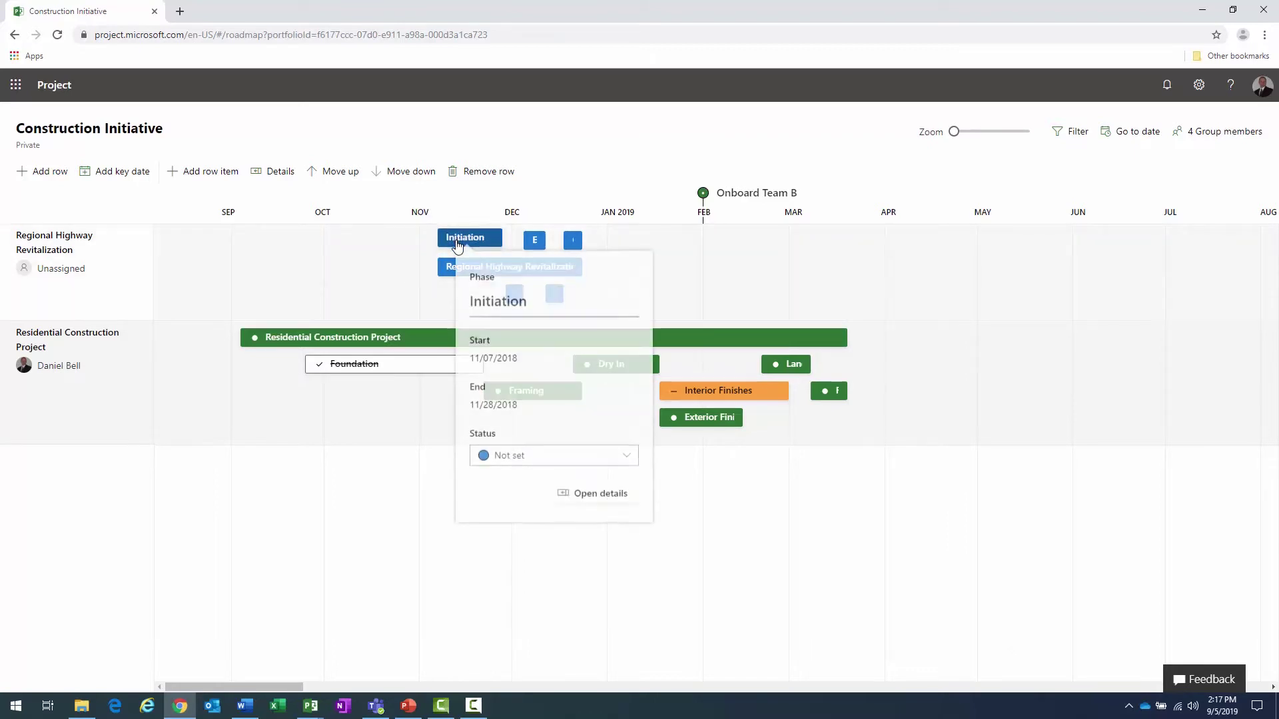
# Step: Set Initiation to Done and Regional Highway Revitalization to On track
pyautogui.click(487, 457)
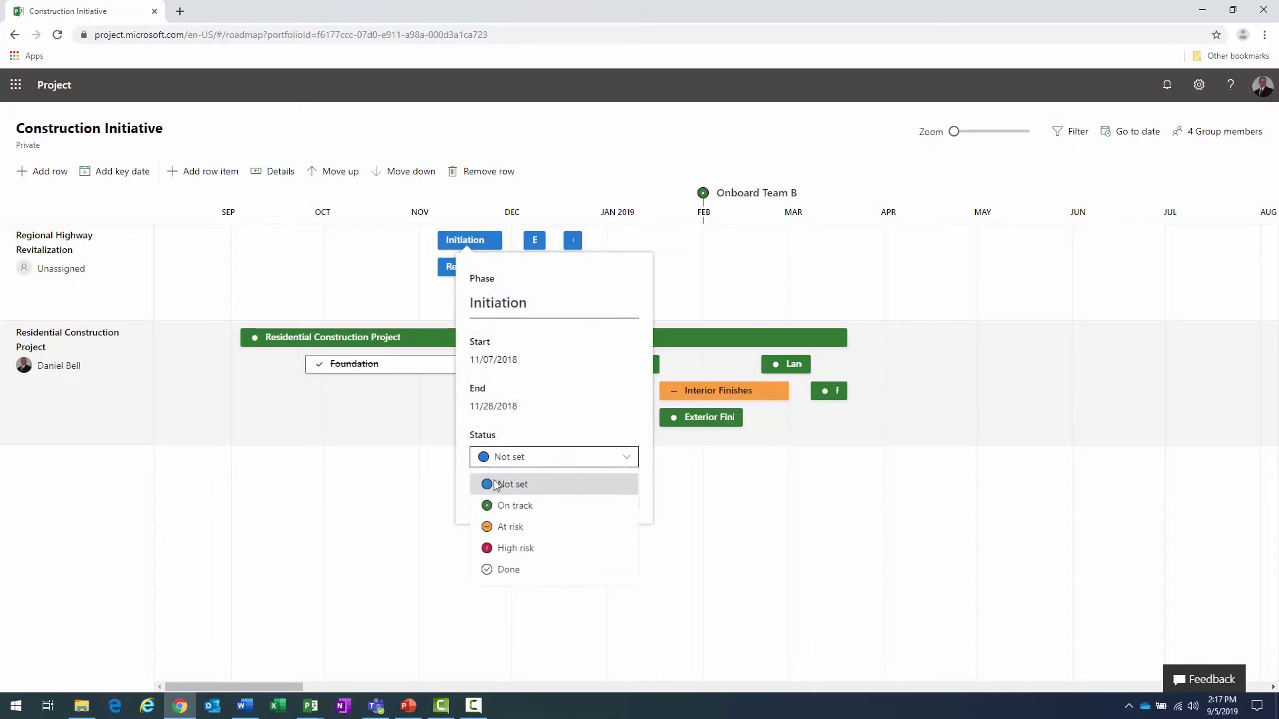
pyautogui.click(493, 570)
pyautogui.click(377, 458)
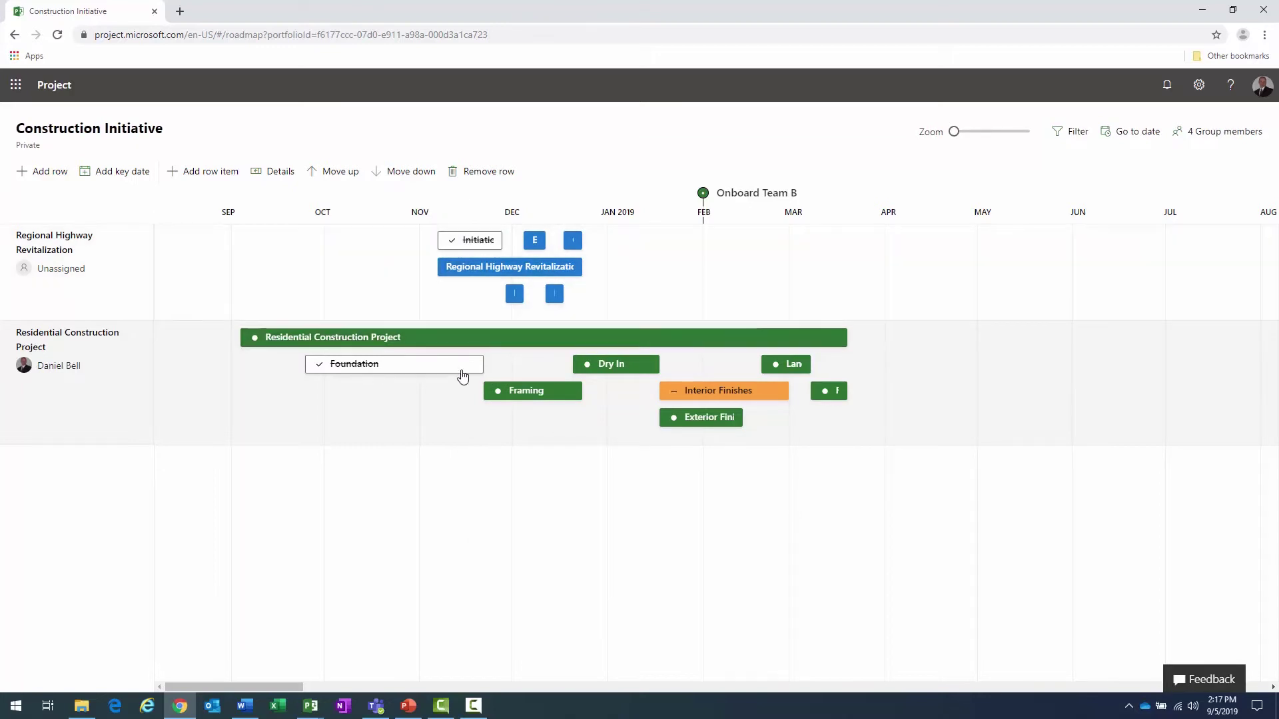
pyautogui.click(506, 266)
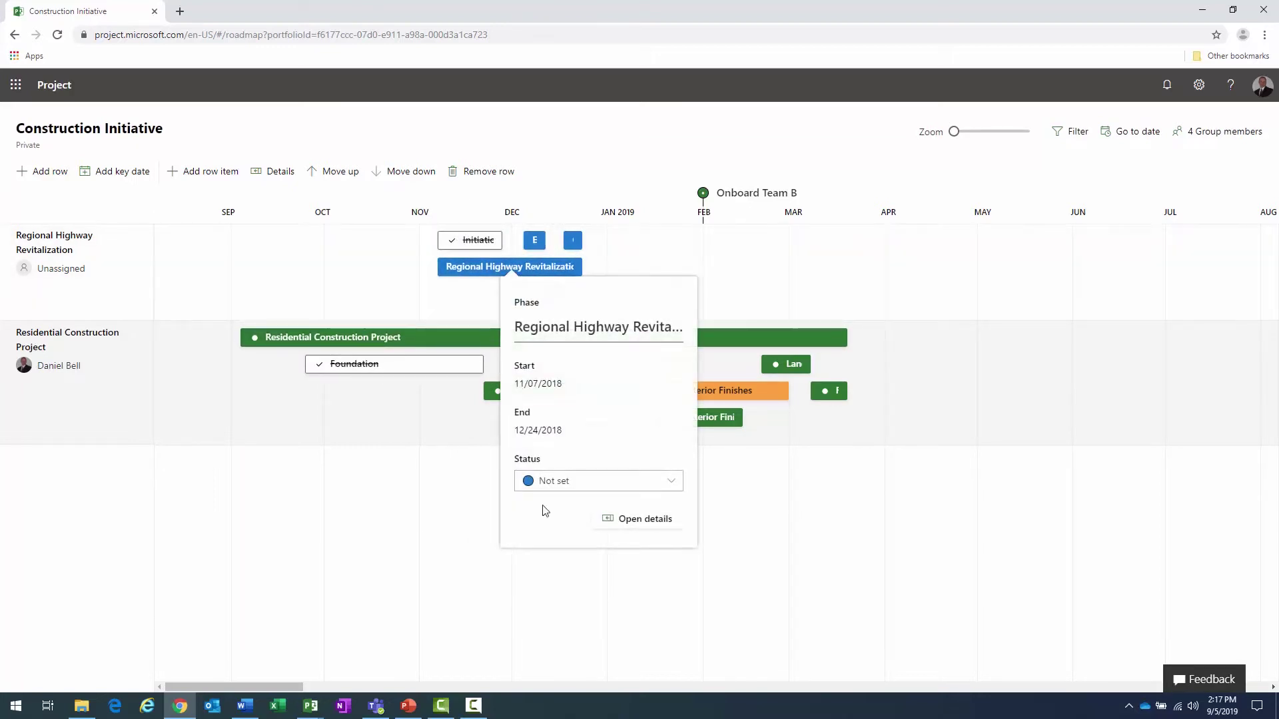
pyautogui.click(543, 481)
pyautogui.click(545, 529)
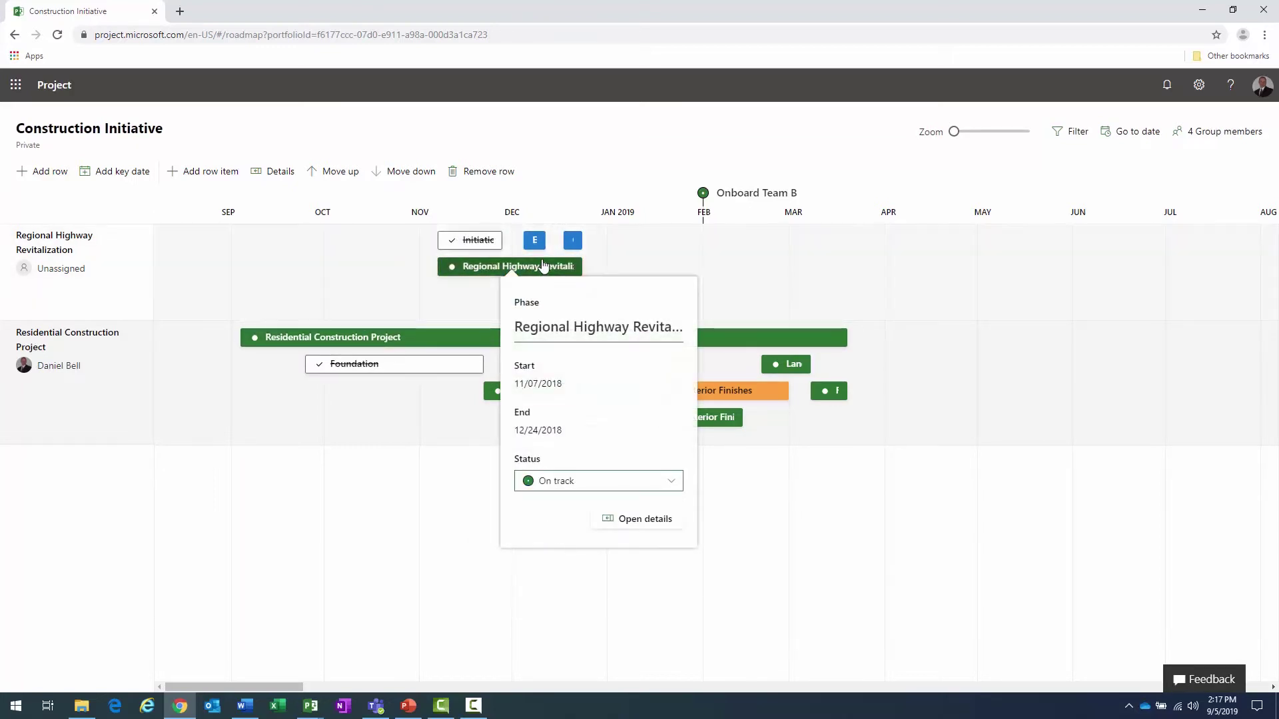
# Step: Mark the Execution phase On track and the Closing phase At risk
pyautogui.click(535, 239)
pyautogui.click(606, 465)
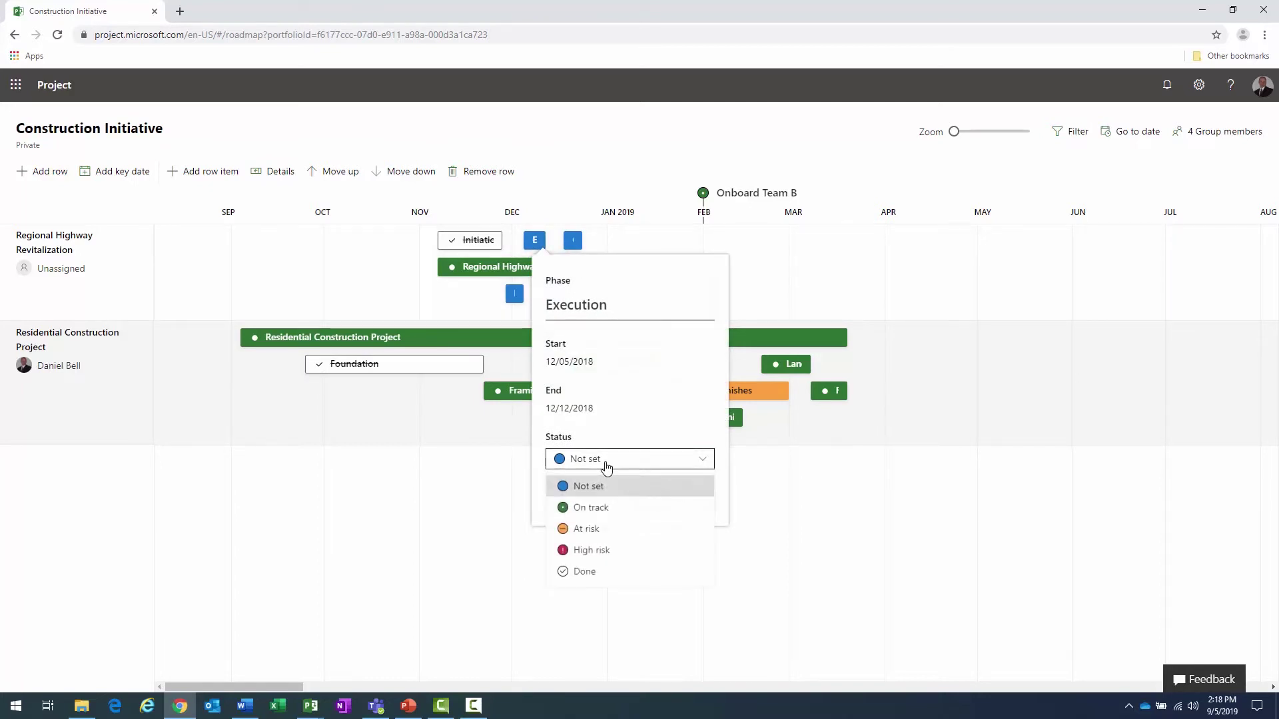
pyautogui.click(589, 508)
pyautogui.click(572, 240)
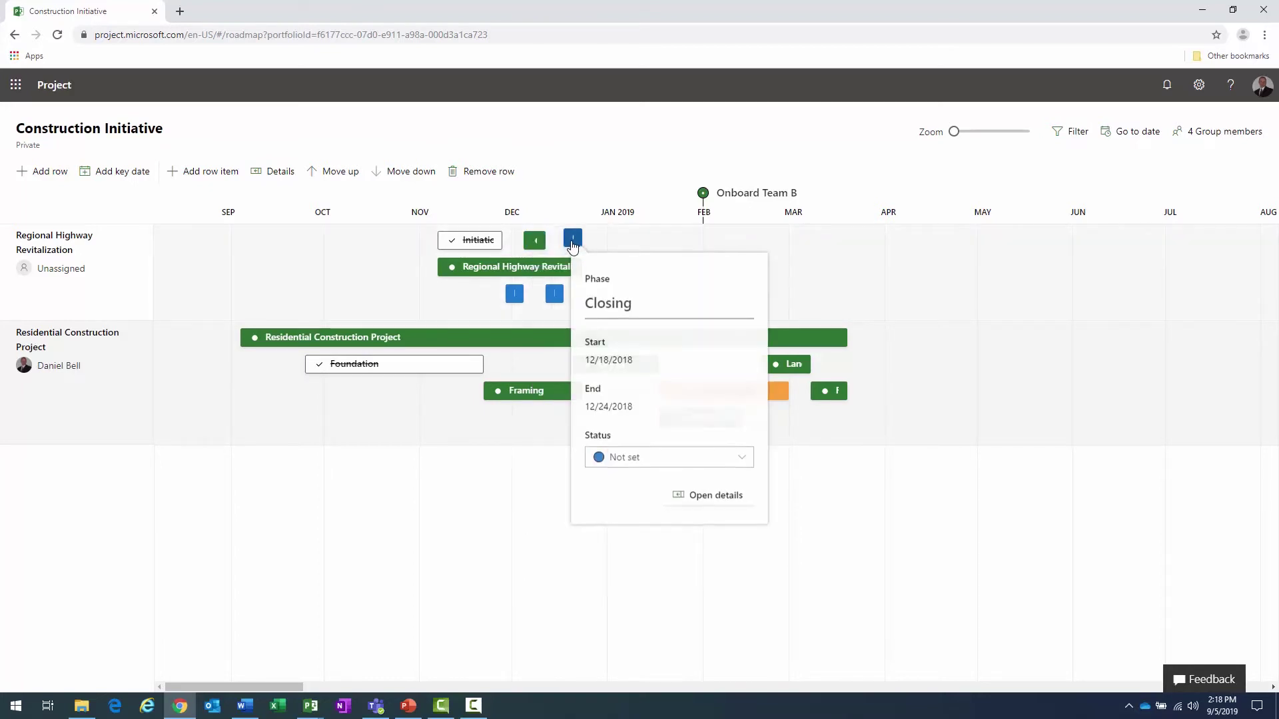
pyautogui.click(610, 464)
pyautogui.click(608, 526)
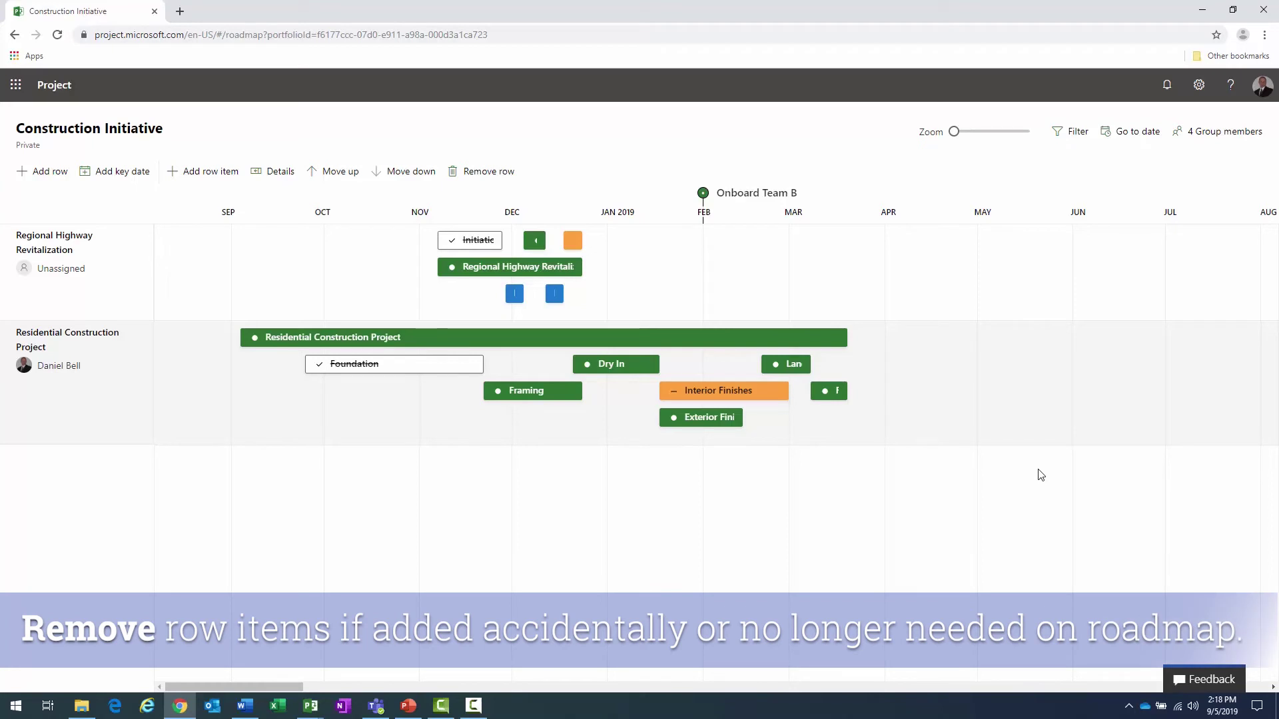
# Step: Open the full details pane for the Final Acceptance item on the roadmap
pyautogui.click(830, 393)
pyautogui.click(830, 393)
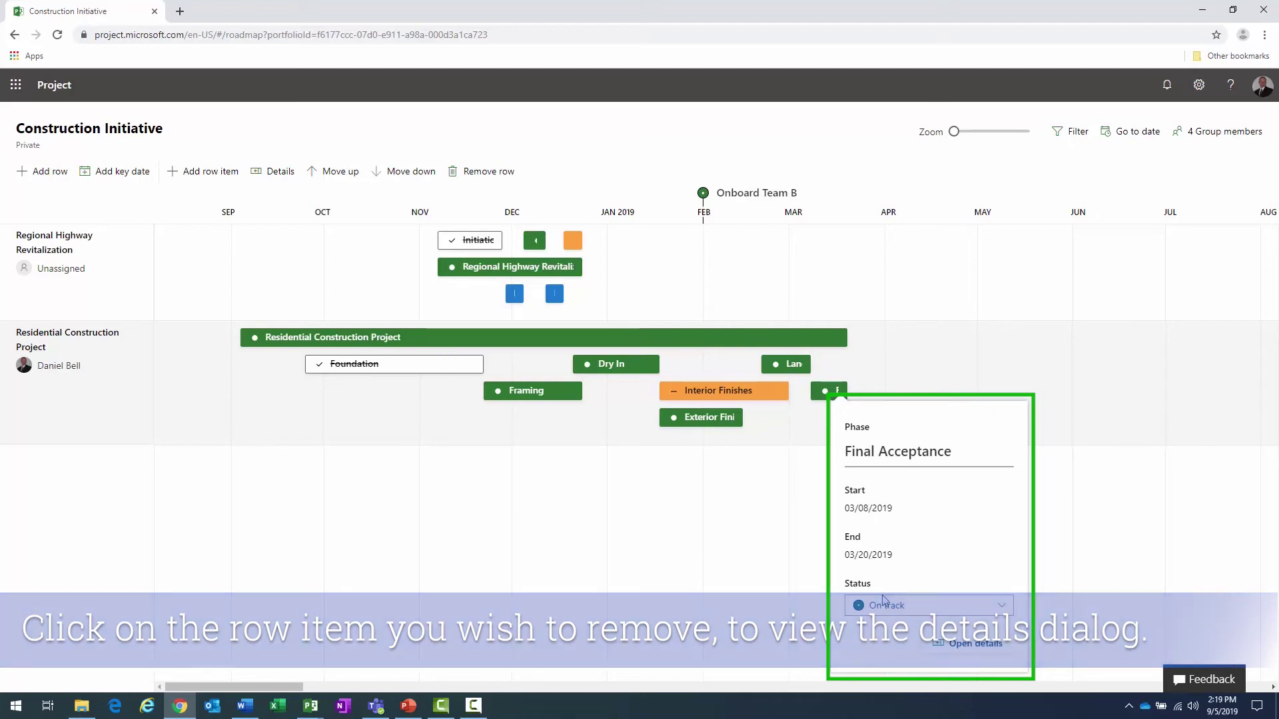
pyautogui.click(977, 645)
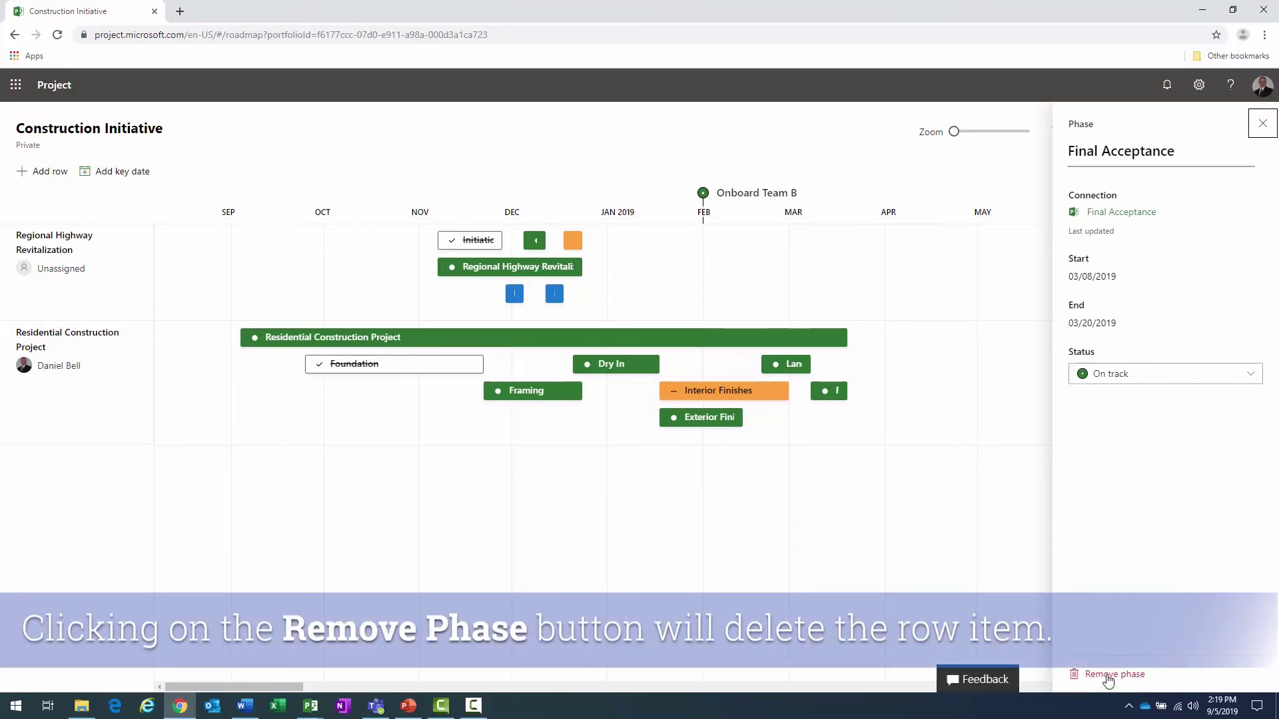
# Step: Remove the Final Acceptance phase from the details pane and confirm the removal
pyautogui.click(1108, 676)
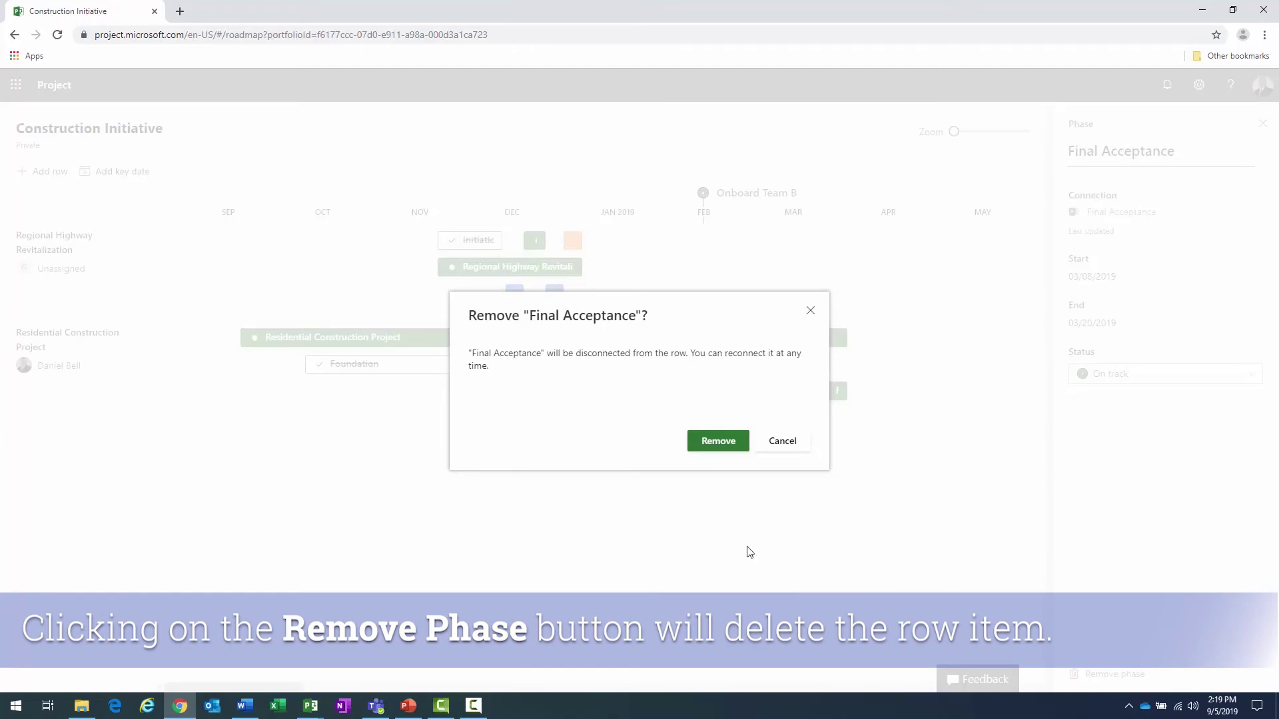
pyautogui.moveTo(471, 318); pyautogui.dragTo(664, 316)
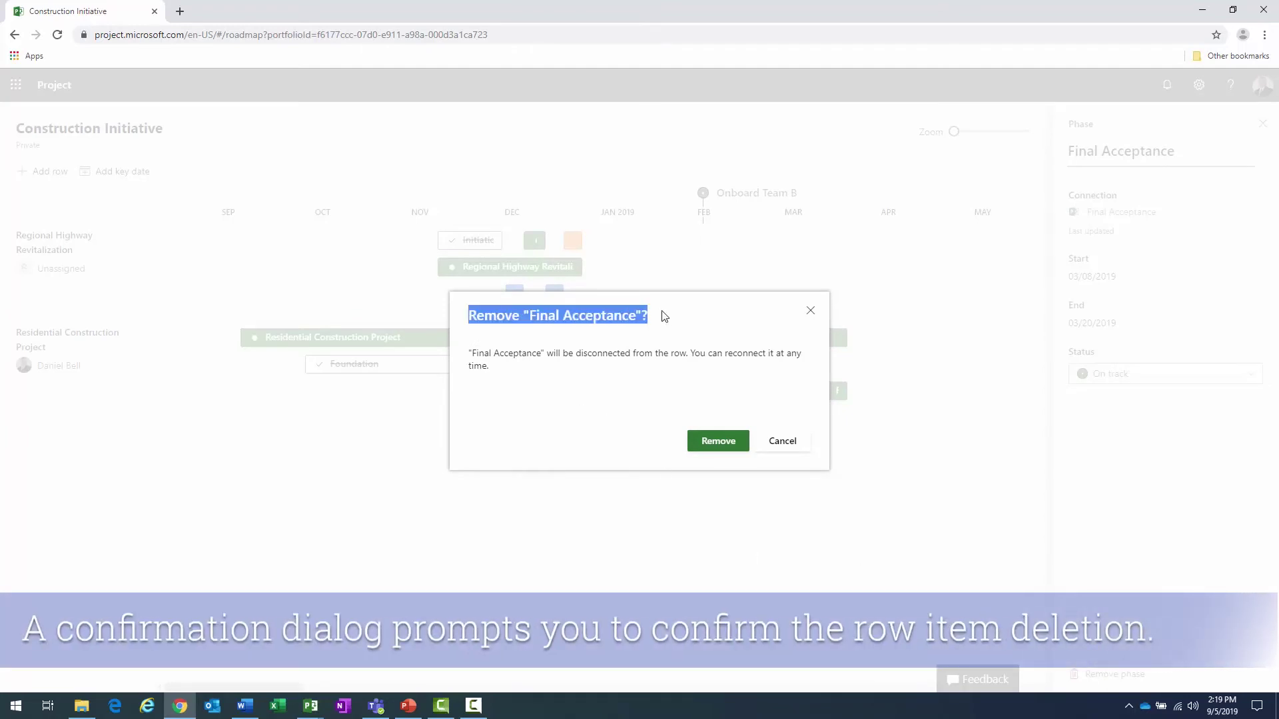
pyautogui.click(630, 320)
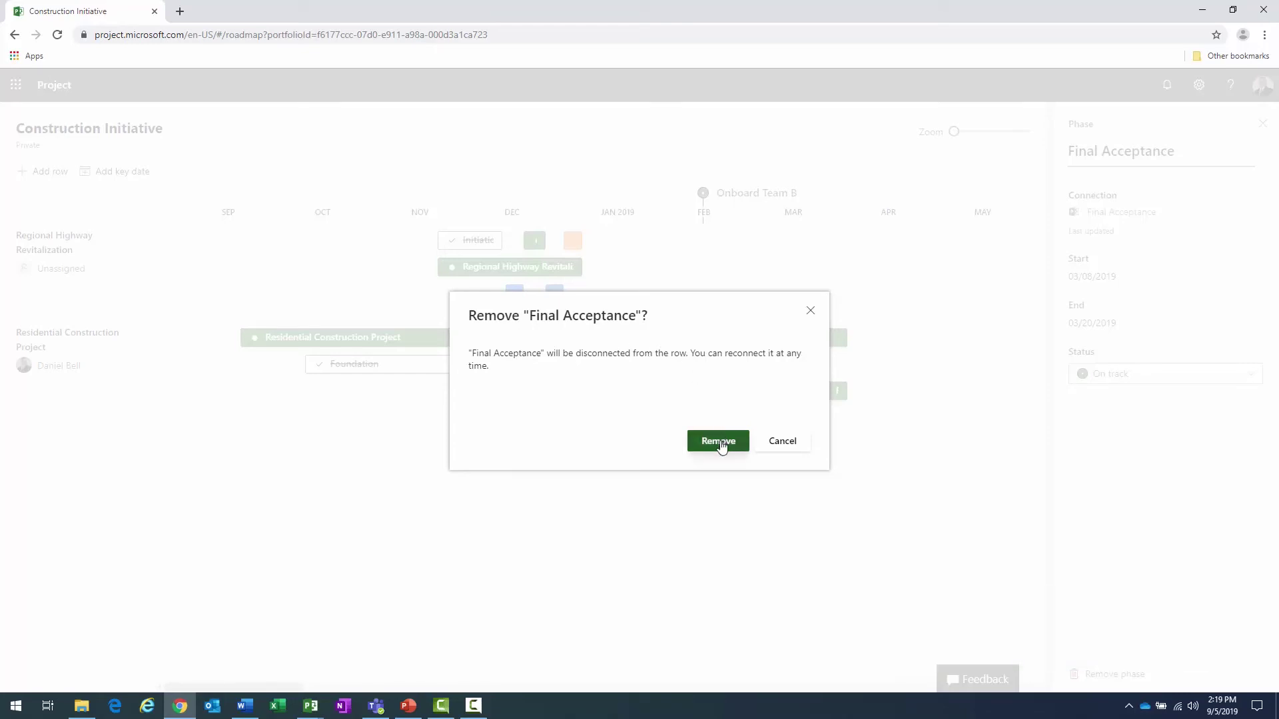
pyautogui.click(720, 443)
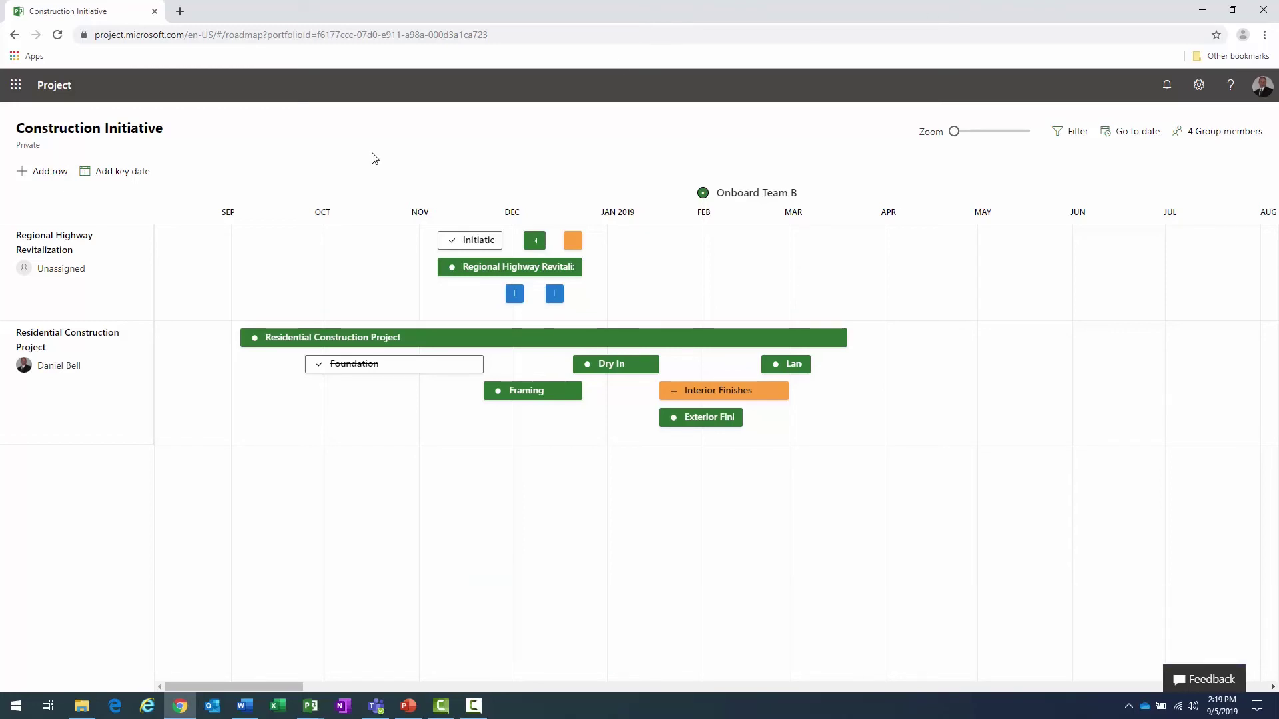
# Step: Delete the Construction Initiative roadmap from its settings panel and confirm the deletion
pyautogui.click(90, 130)
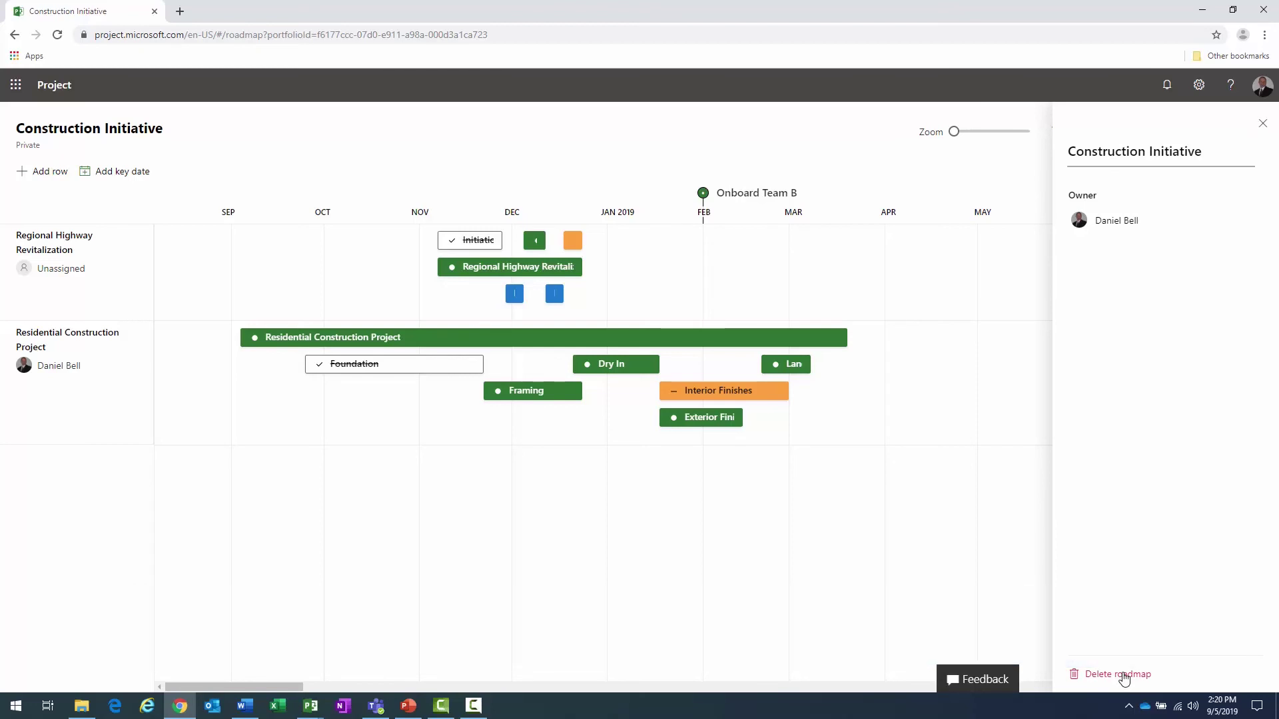
pyautogui.click(1125, 676)
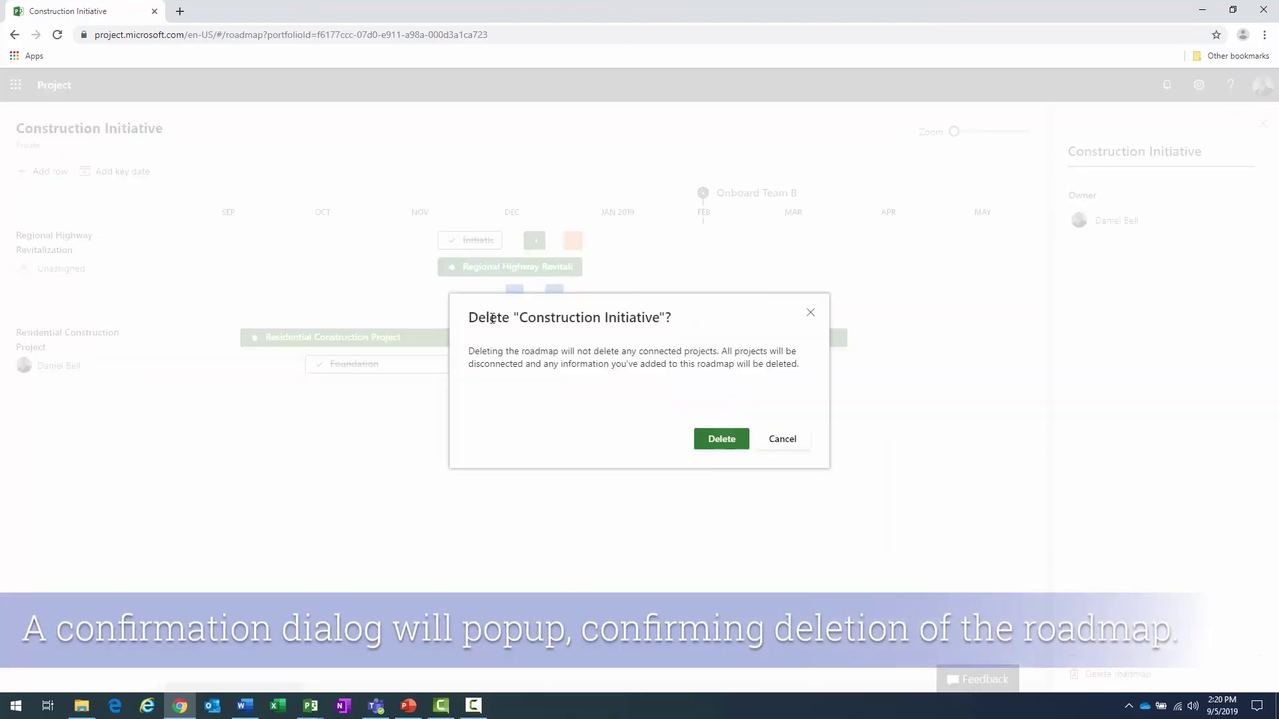
pyautogui.moveTo(468, 319); pyautogui.dragTo(699, 318)
pyautogui.click(699, 320)
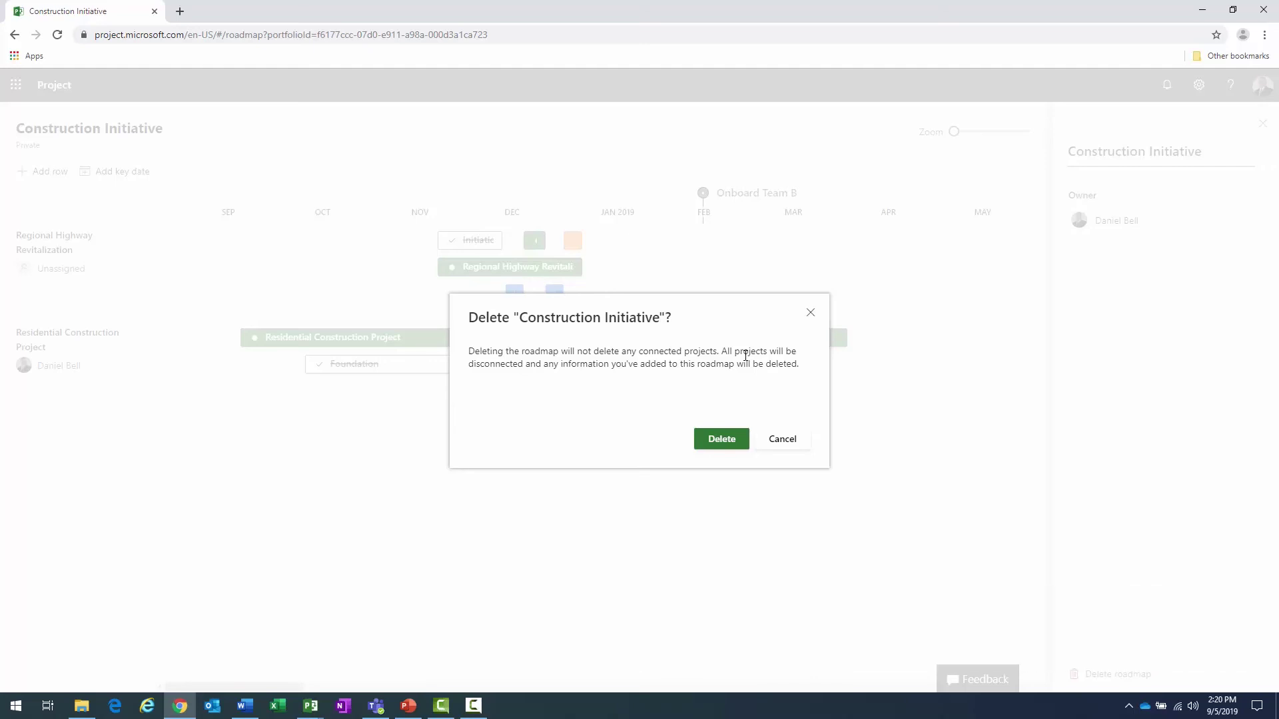
pyautogui.click(723, 441)
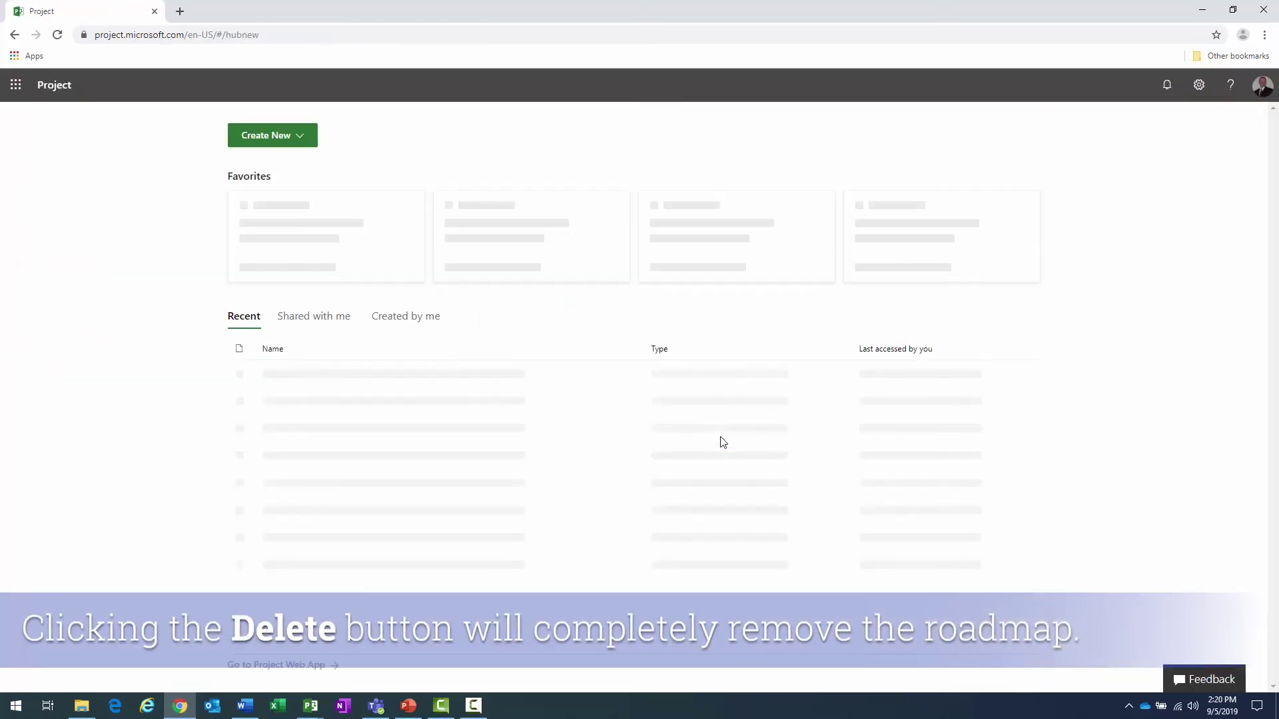